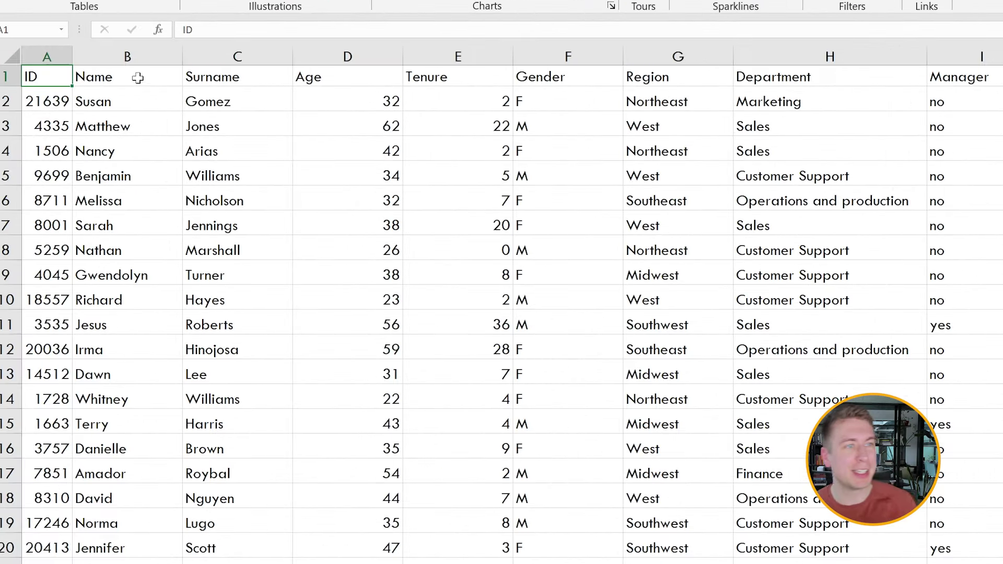
{"action": "left_click", "coordinate": [116, 111]}
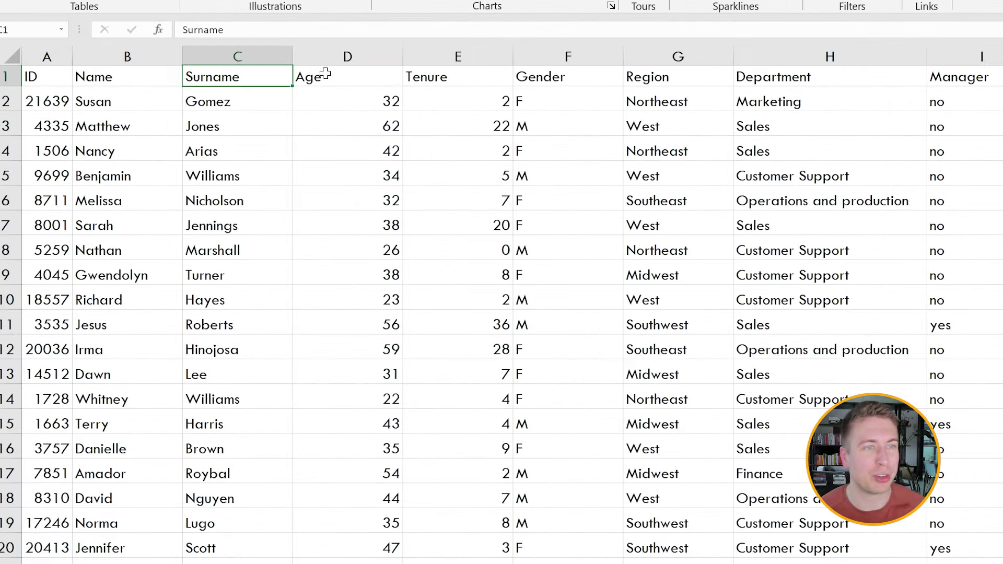
{"action": "left_click", "coordinate": [345, 76]}
{"action": "left_click", "coordinate": [462, 79]}
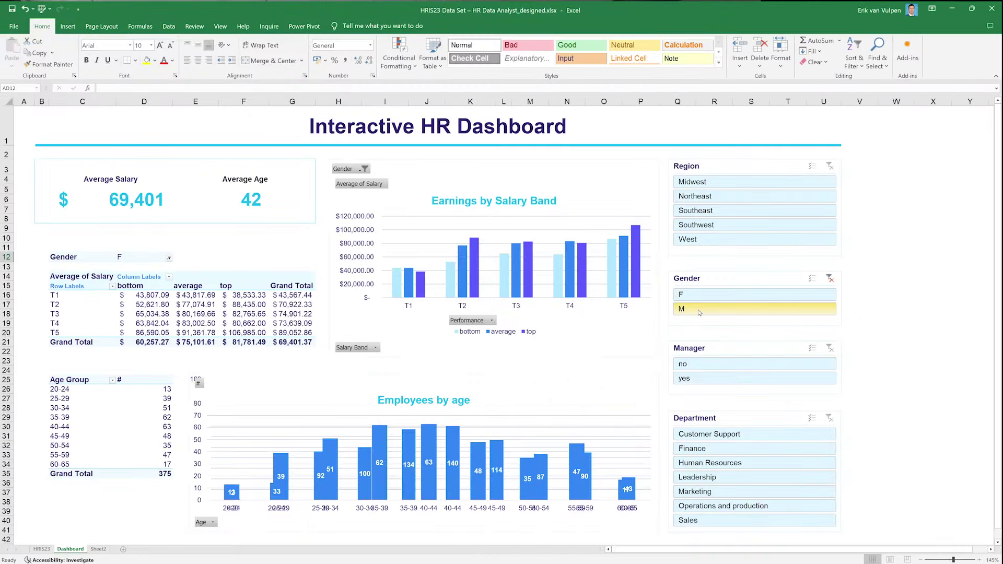
Filter the Interactive HR Dashboard by gender M and region Southeast
{"action": "left_click", "coordinate": [698, 309]}
{"action": "left_click", "coordinate": [696, 210]}
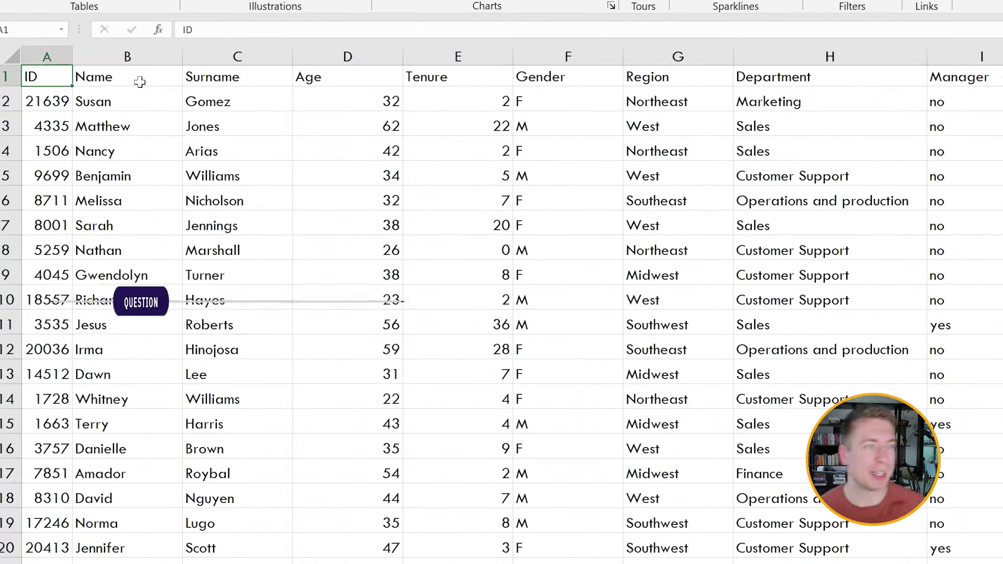
Examine the HR dataset's column headers from Name through Performance and the first few performance ratings
{"action": "left_click", "coordinate": [87, 112]}
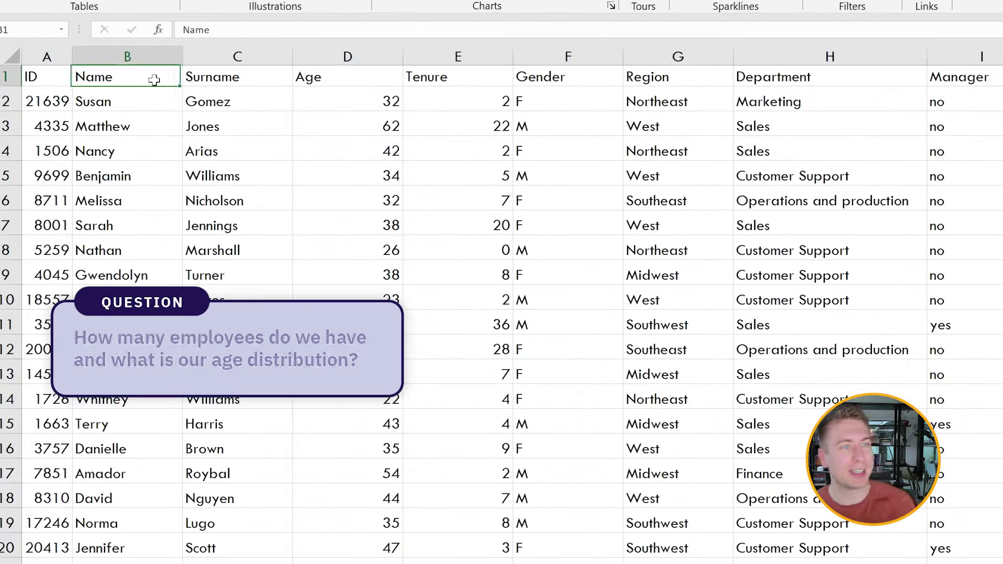
{"action": "left_click", "coordinate": [238, 78]}
{"action": "left_click", "coordinate": [321, 75]}
{"action": "left_click", "coordinate": [463, 80]}
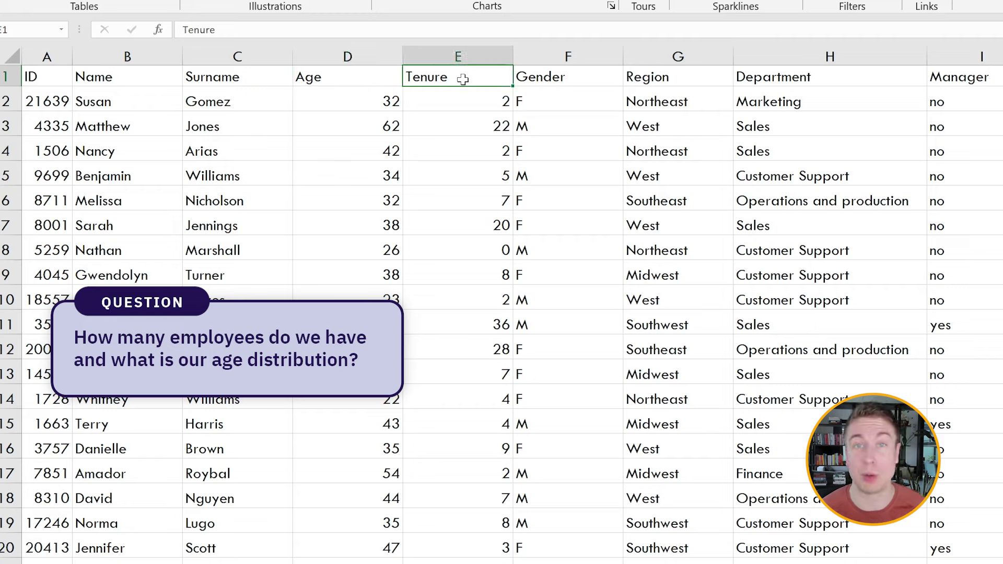
{"action": "left_click", "coordinate": [565, 79]}
{"action": "left_click", "coordinate": [703, 77]}
{"action": "left_click", "coordinate": [784, 76]}
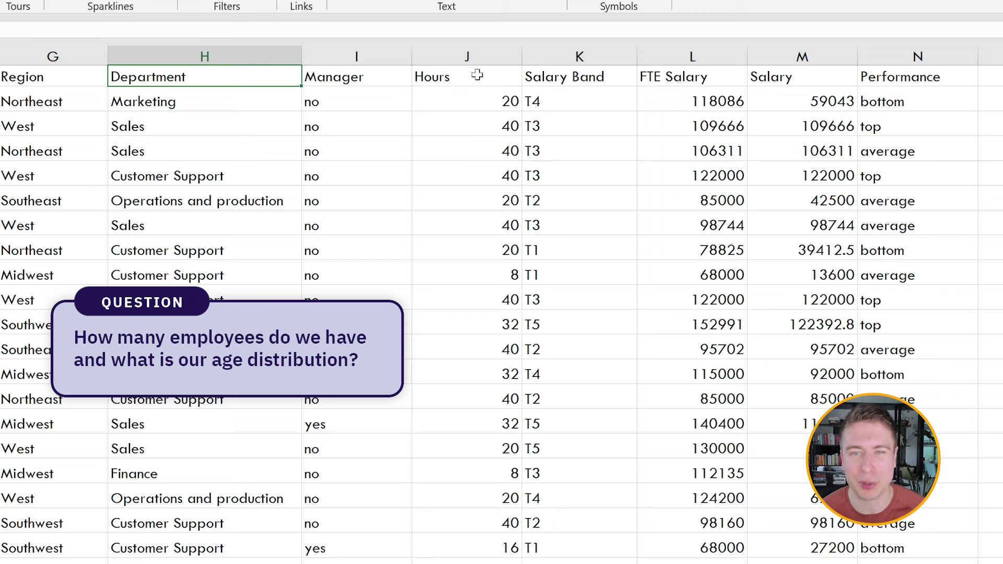
{"action": "left_click", "coordinate": [473, 73]}
{"action": "left_click", "coordinate": [587, 77]}
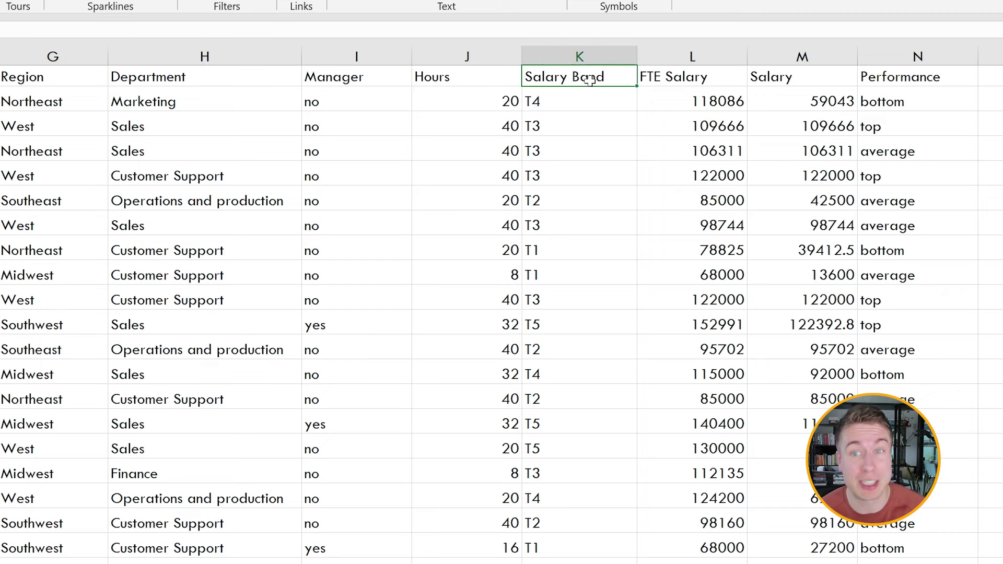
{"action": "left_click", "coordinate": [692, 75]}
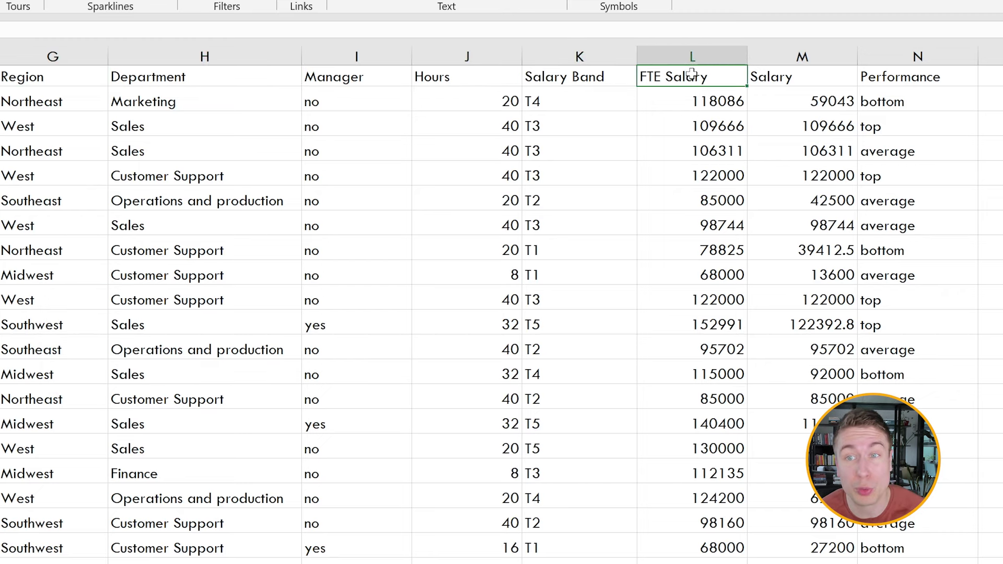
{"action": "left_click", "coordinate": [794, 76]}
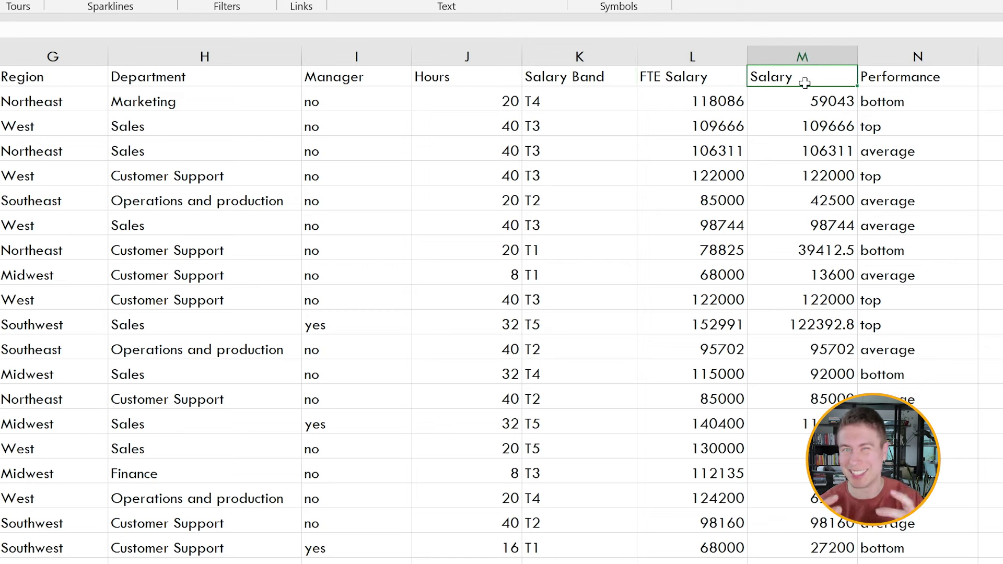
{"action": "left_click", "coordinate": [924, 72]}
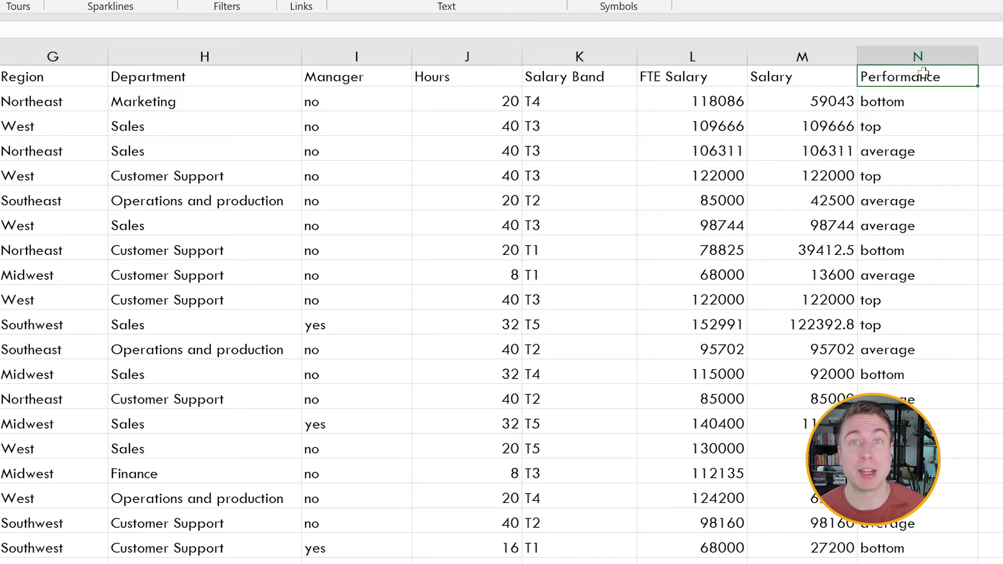
{"action": "left_click", "coordinate": [916, 103]}
{"action": "left_click", "coordinate": [899, 126]}
{"action": "left_click", "coordinate": [909, 151]}
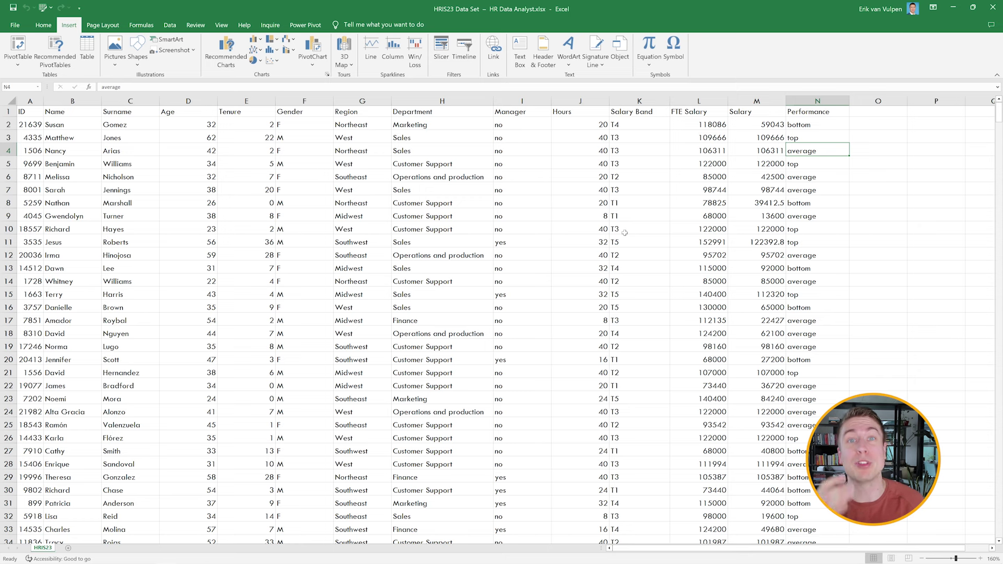
Check how far the employee dataset extends by inspecting its last rows
{"action": "left_click", "coordinate": [368, 177]}
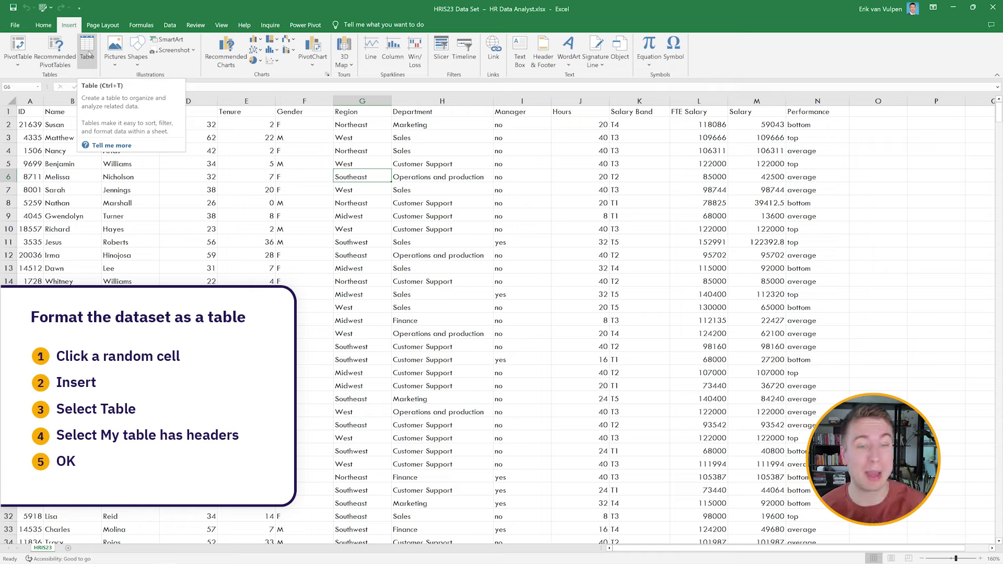
{"action": "left_click_drag", "start_coordinate": [999, 116], "coordinate": [999, 119]}
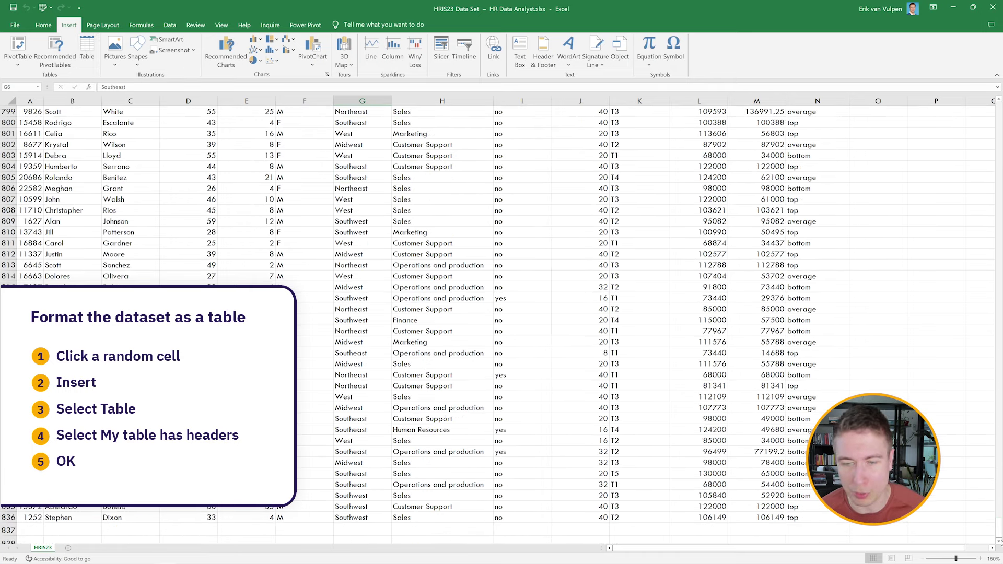
{"action": "left_click", "coordinate": [11, 518]}
{"action": "left_click", "coordinate": [11, 506]}
{"action": "left_click", "coordinate": [442, 440]}
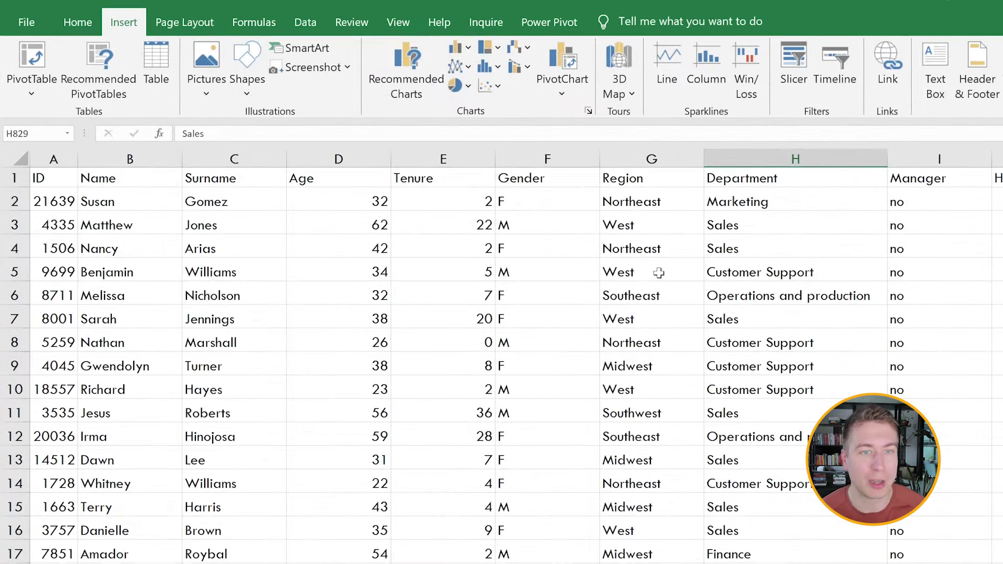
Convert the data range $A$1:$N$836 into a table that has headers
{"action": "left_click", "coordinate": [659, 273]}
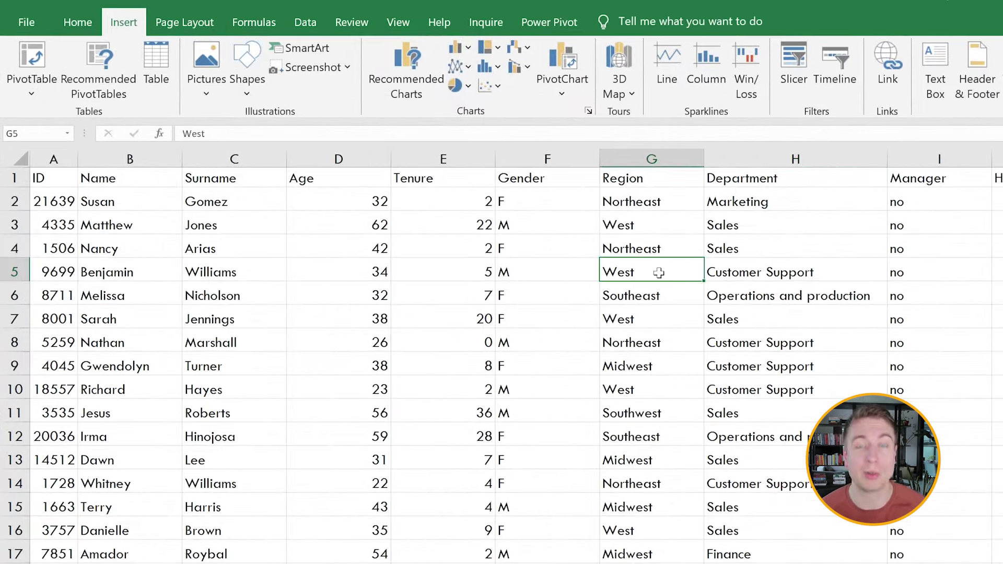
{"action": "left_click", "coordinate": [156, 57]}
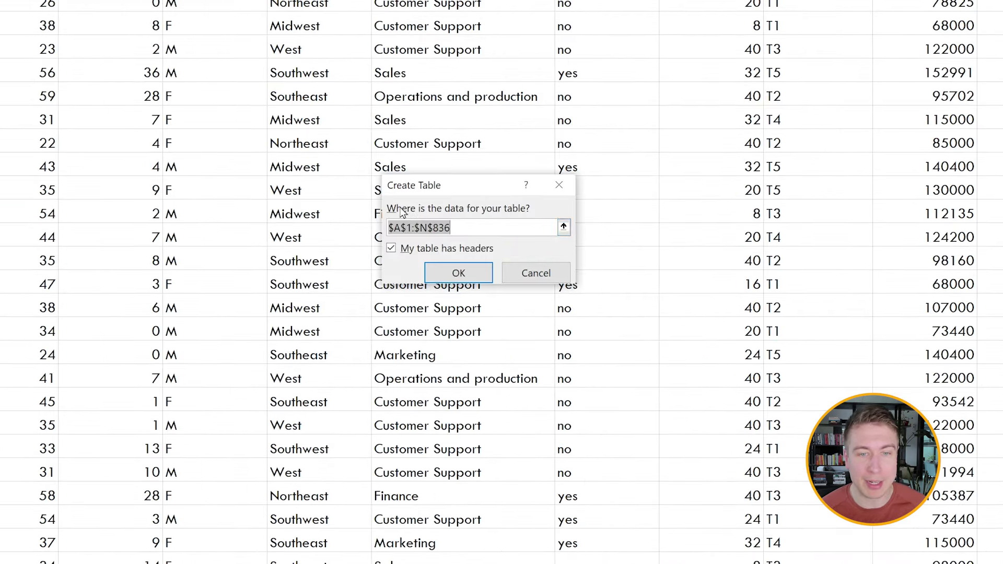
{"action": "left_click", "coordinate": [477, 226]}
{"action": "left_click_drag", "start_coordinate": [489, 226], "coordinate": [375, 227]}
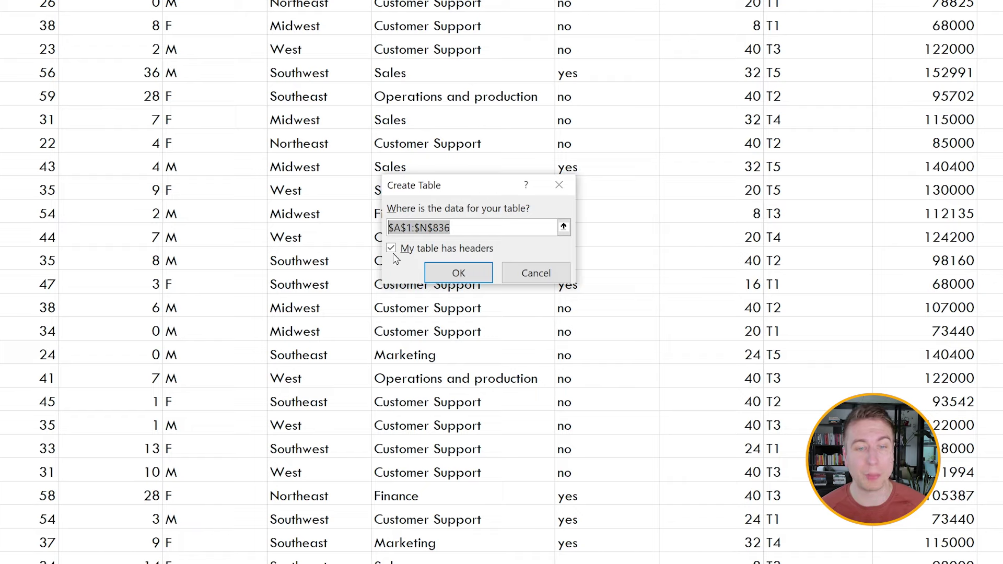
{"action": "left_click", "coordinate": [455, 276]}
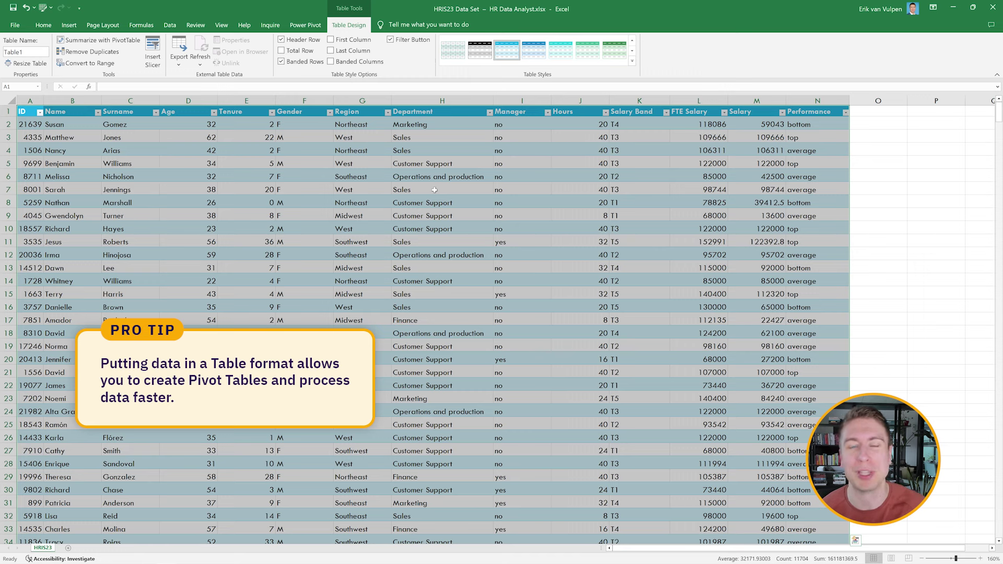
Sort the employee table by Age from smallest to largest and select the youngest ages
{"action": "left_click", "coordinate": [178, 219]}
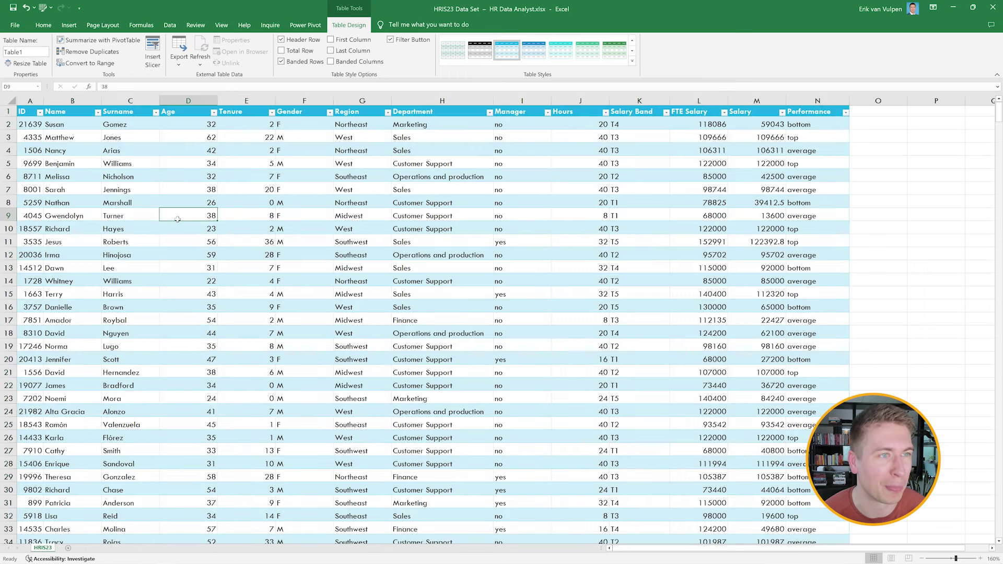
{"action": "left_click", "coordinate": [214, 111]}
{"action": "left_click", "coordinate": [186, 127]}
{"action": "left_click_drag", "start_coordinate": [188, 128], "coordinate": [188, 281]}
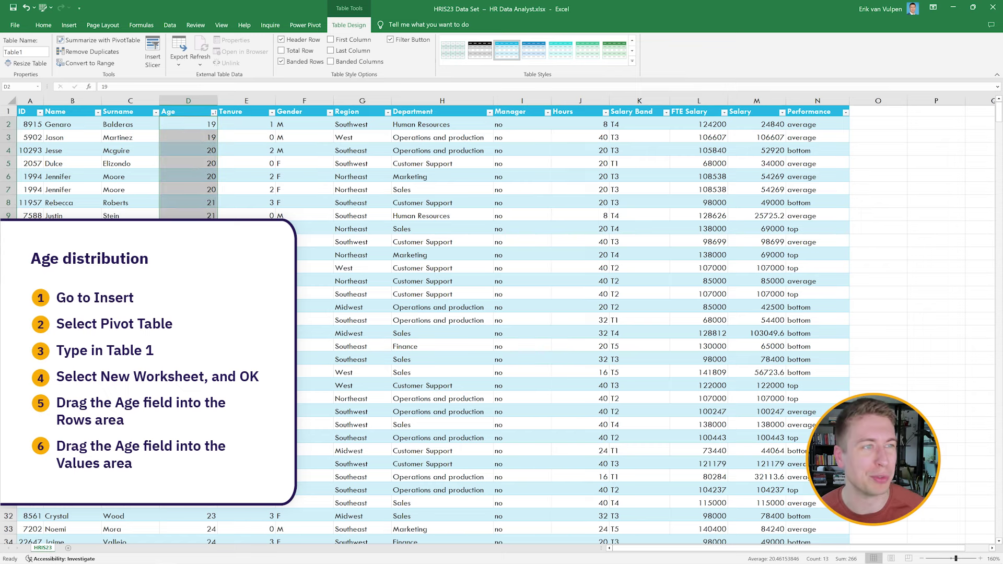
Insert a PivotTable based on Table1 in a new worksheet
{"action": "left_click", "coordinate": [148, 202]}
{"action": "left_click", "coordinate": [68, 25]}
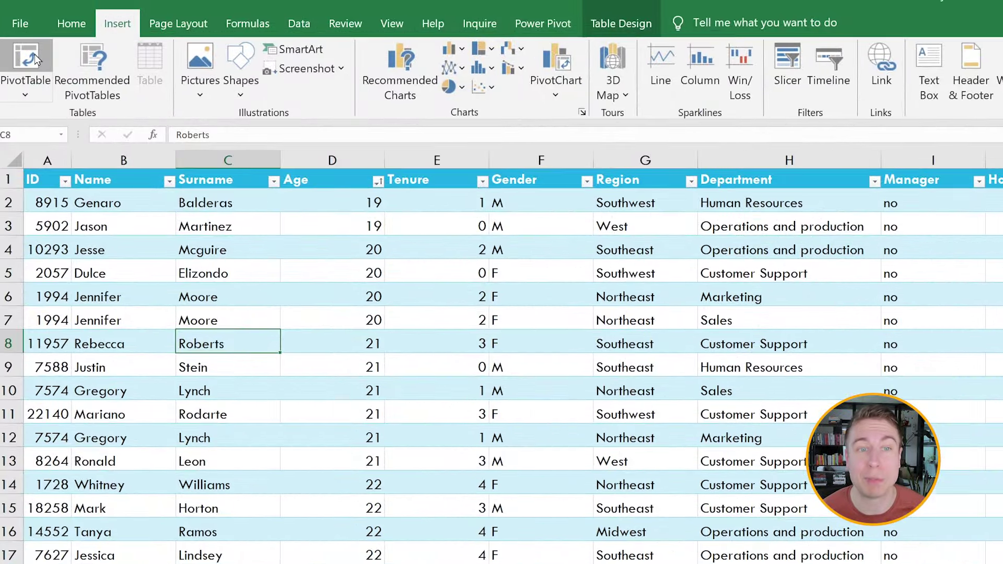
{"action": "left_click", "coordinate": [34, 56]}
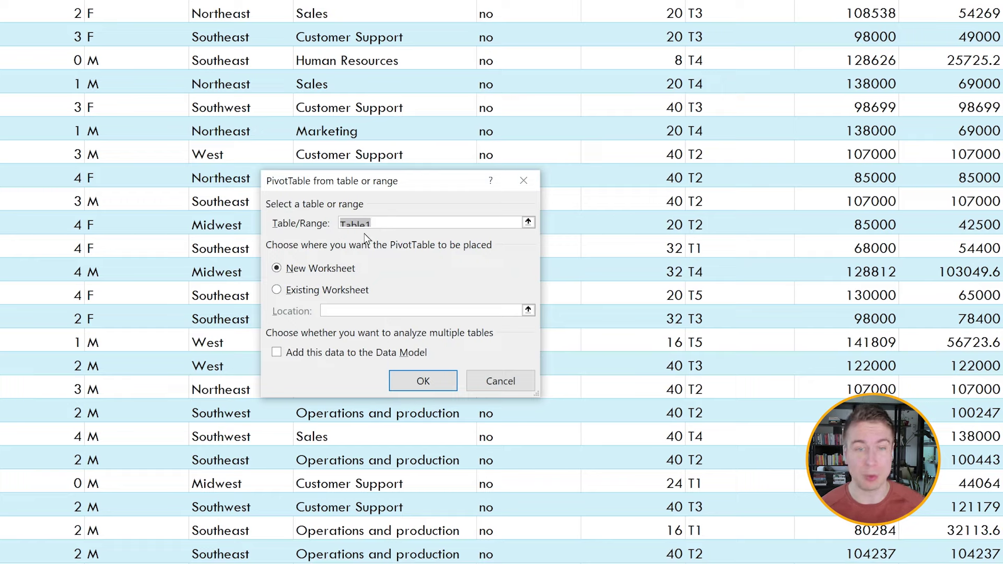
{"action": "left_click", "coordinate": [312, 270]}
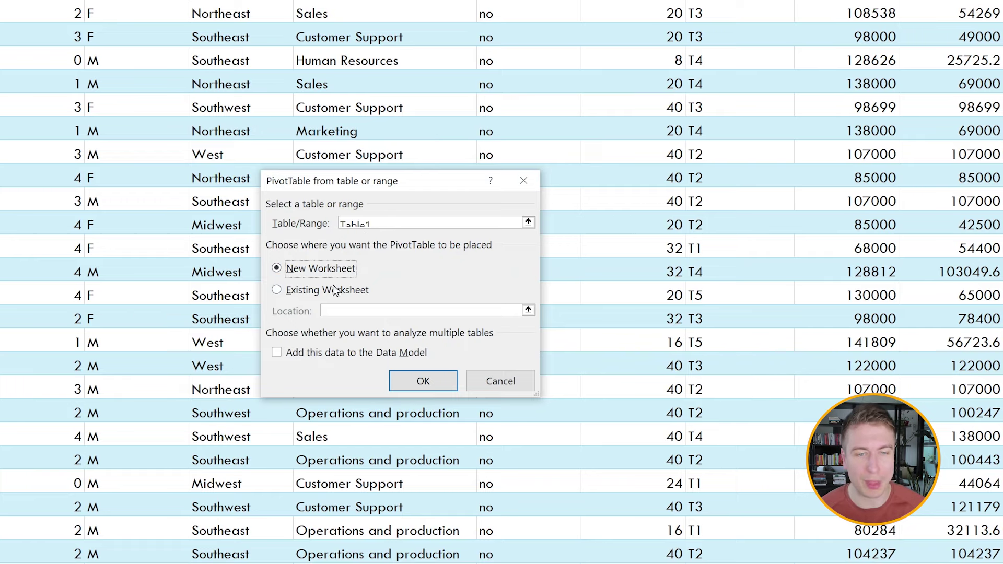
{"action": "left_click", "coordinate": [420, 384]}
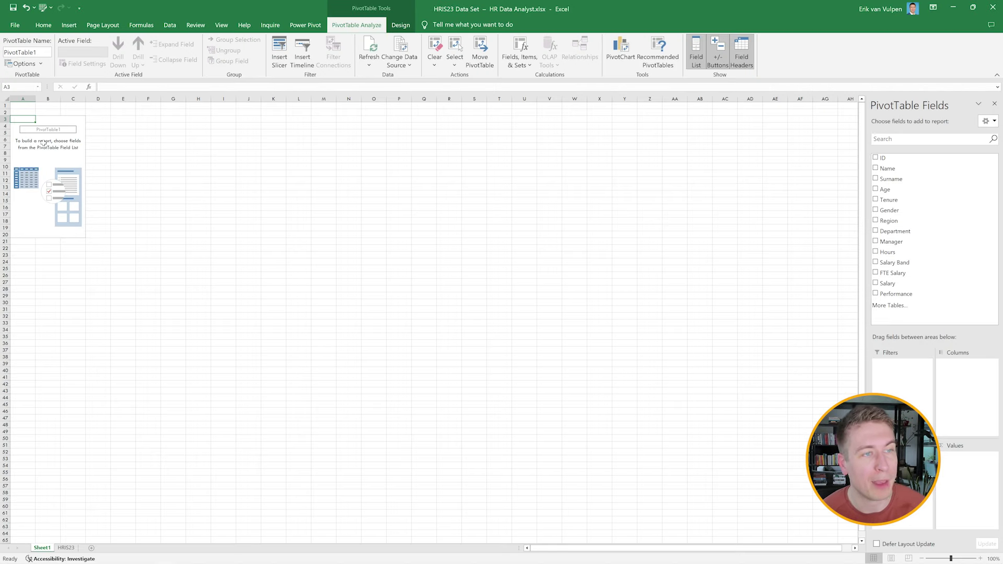
Add the Age field to the PivotTable's rows and look through the listed ages down to the last one
{"action": "left_click_drag", "start_coordinate": [886, 189], "coordinate": [905, 465]}
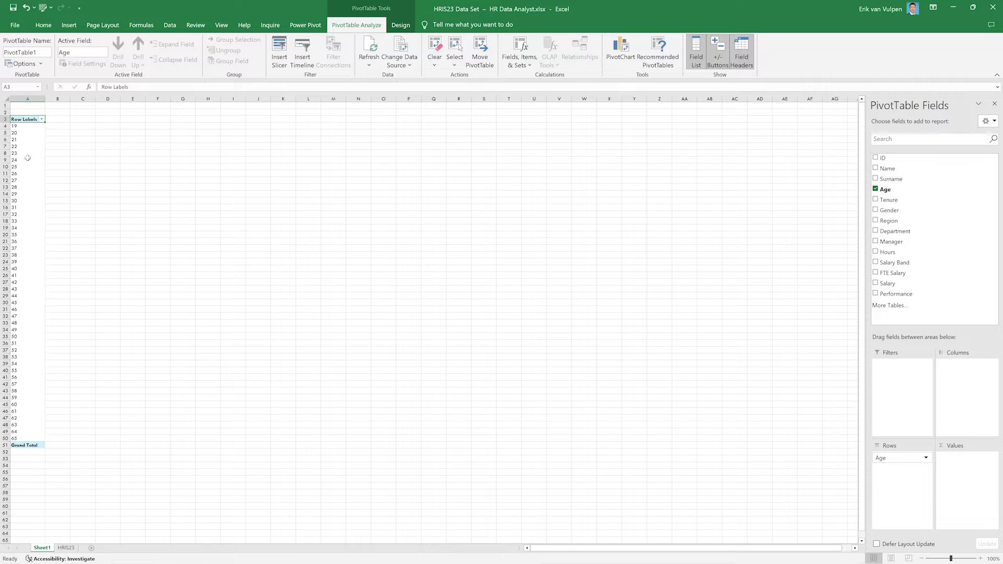
{"action": "scroll", "coordinate": [28, 158], "scroll_direction": "up", "scroll_amount": 8}
{"action": "scroll", "coordinate": [75, 171], "scroll_direction": "up", "scroll_amount": 1}
{"action": "left_click_drag", "start_coordinate": [71, 177], "coordinate": [55, 377]}
{"action": "left_click", "coordinate": [72, 178]}
{"action": "scroll", "coordinate": [72, 177], "scroll_direction": "down", "scroll_amount": 16}
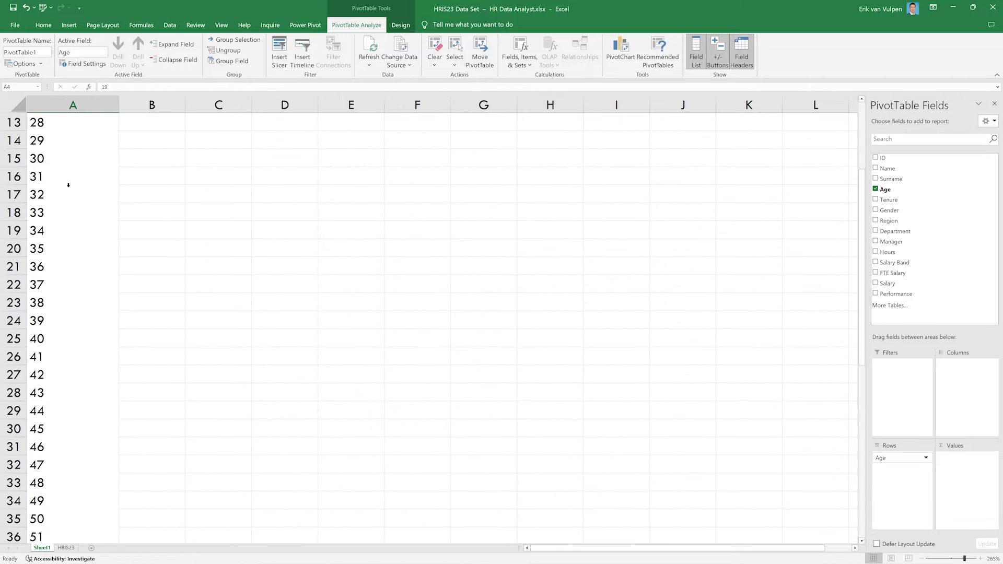
{"action": "scroll", "coordinate": [73, 246], "scroll_direction": "up", "scroll_amount": 2}
{"action": "left_click", "coordinate": [74, 247]}
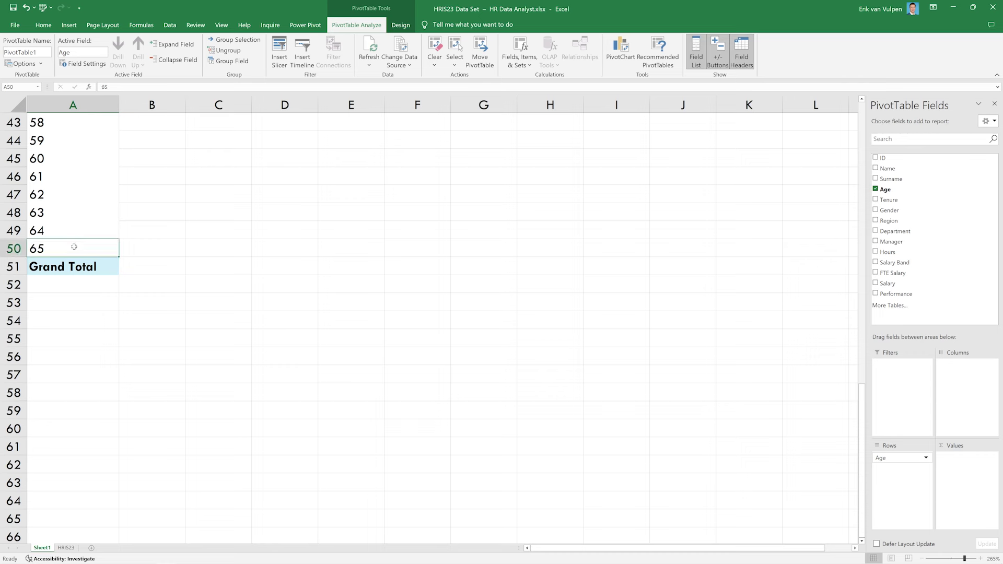
{"action": "scroll", "coordinate": [73, 248], "scroll_direction": "up", "scroll_amount": 14}
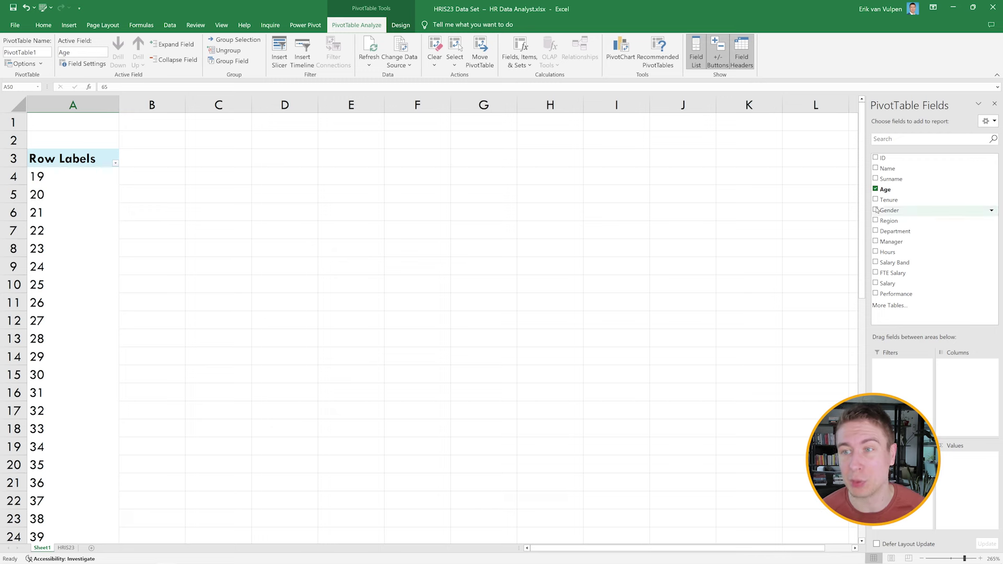
Add the Age field to the PivotTable's values and summarize it by Count
{"action": "left_click_drag", "start_coordinate": [885, 191], "coordinate": [963, 474]}
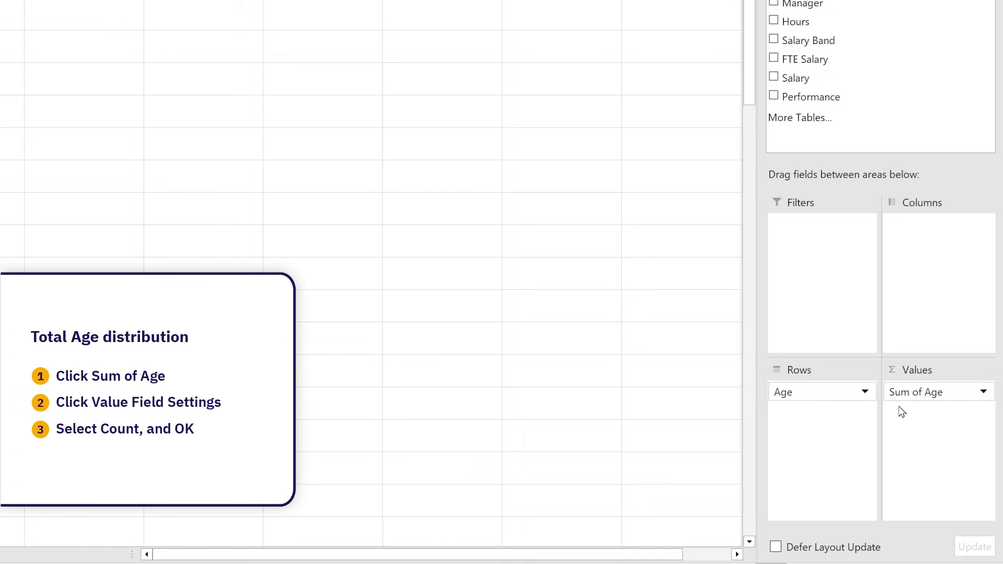
{"action": "left_click", "coordinate": [911, 397]}
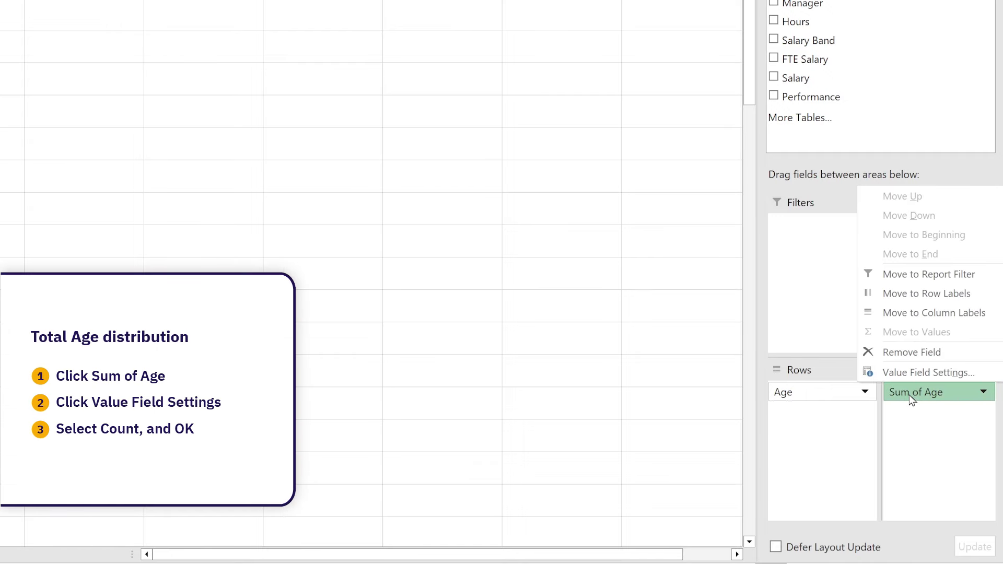
{"action": "left_click", "coordinate": [918, 373]}
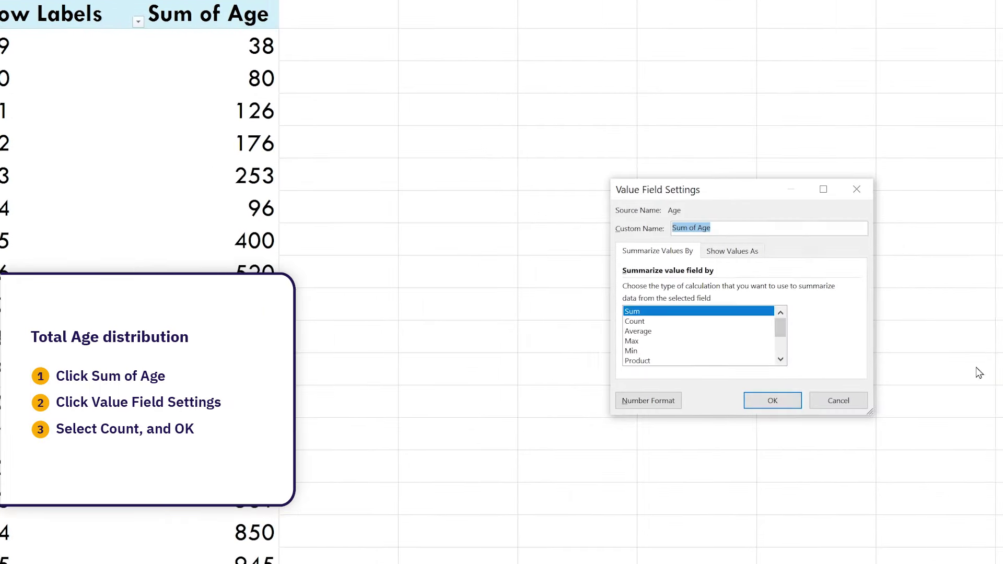
{"action": "left_click", "coordinate": [663, 328]}
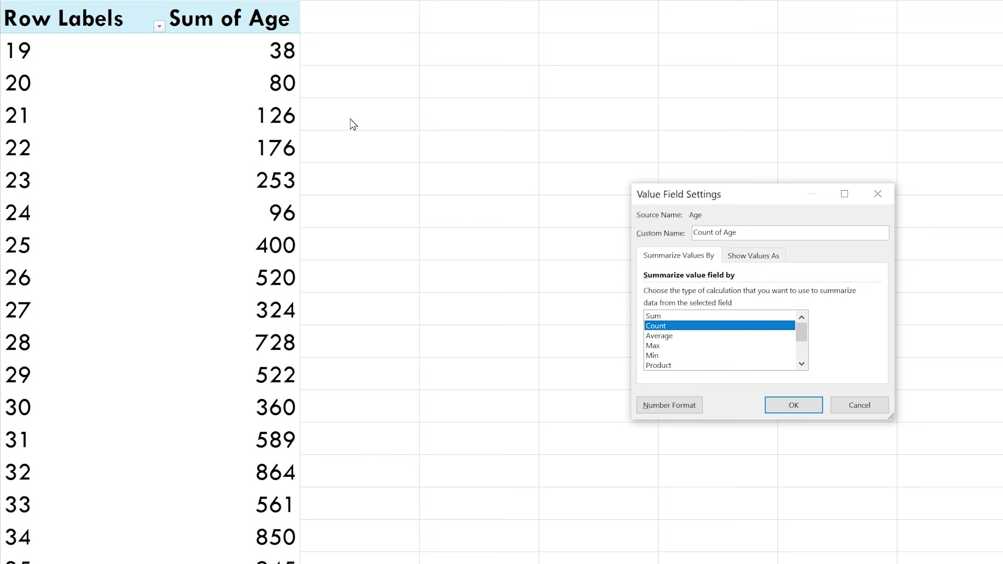
{"action": "left_click", "coordinate": [790, 405]}
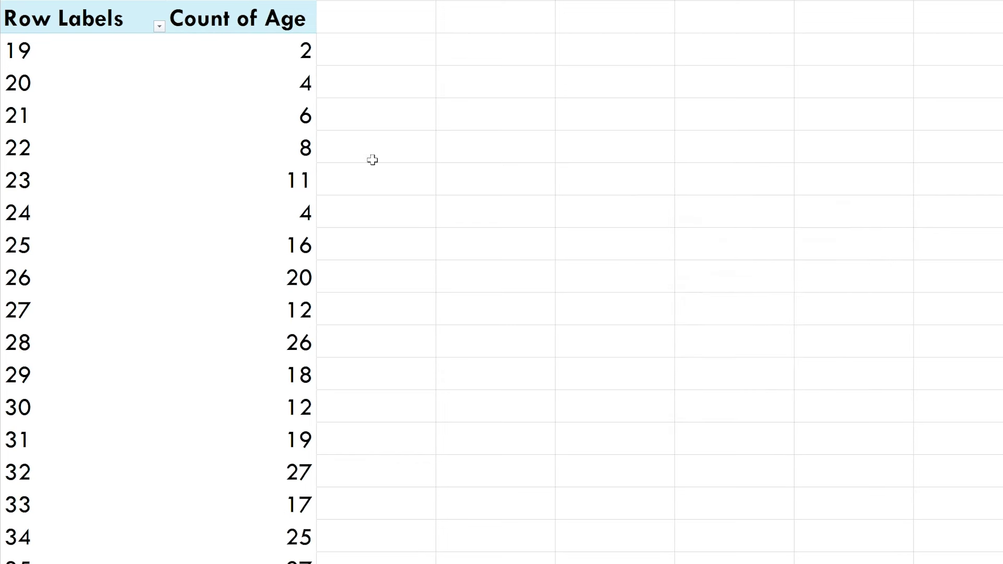
Inspect the employee counts for ages 19, 20 and 21 in the PivotTable
{"action": "left_click", "coordinate": [264, 52]}
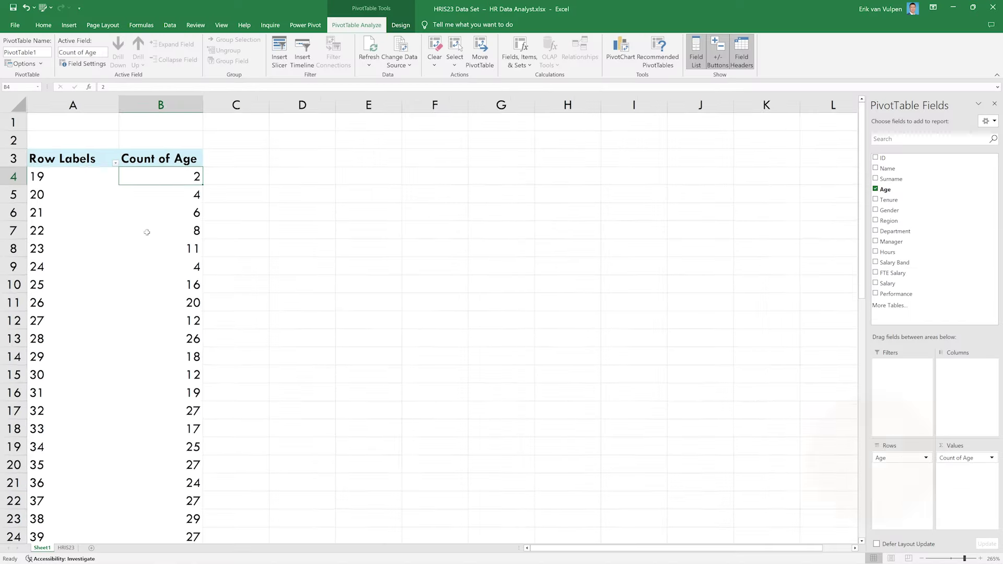
{"action": "left_click", "coordinate": [150, 189]}
{"action": "left_click", "coordinate": [164, 207]}
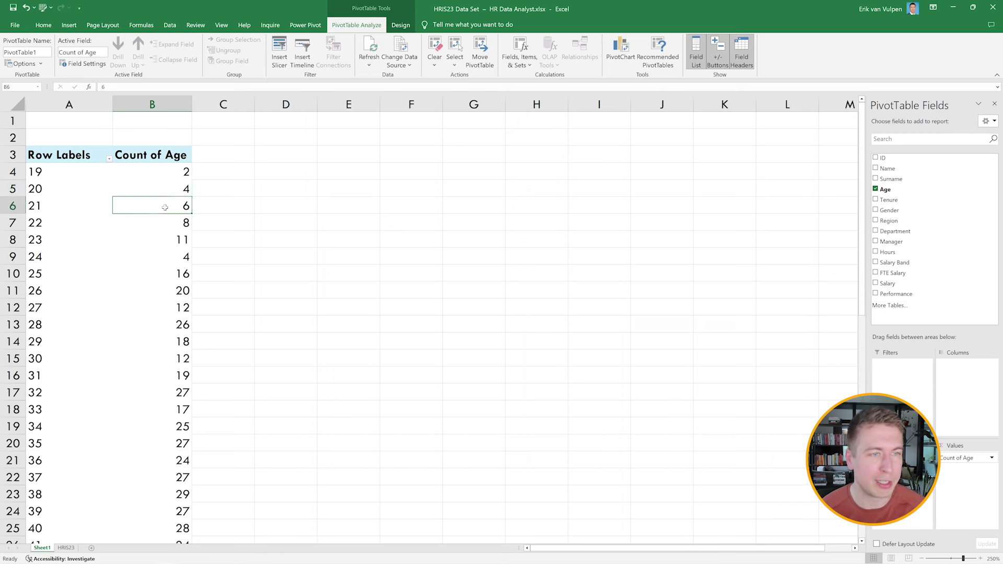
Look through the employee counts per age from 22 down to the grand total
{"action": "left_click", "coordinate": [171, 225]}
{"action": "scroll", "coordinate": [170, 230], "scroll_direction": "down", "scroll_amount": 11}
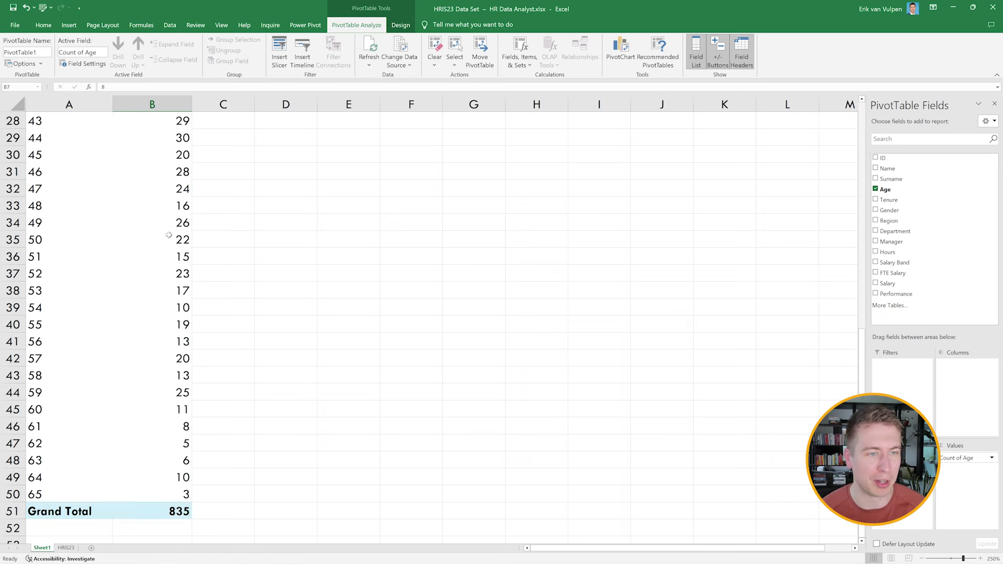
{"action": "scroll", "coordinate": [169, 235], "scroll_direction": "up", "scroll_amount": 11}
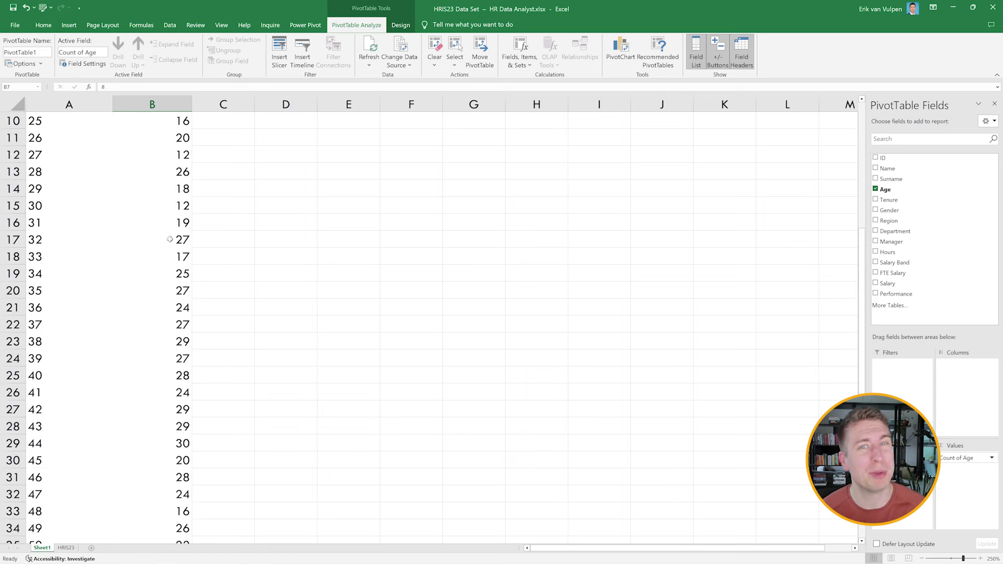
{"action": "scroll", "coordinate": [113, 198], "scroll_direction": "down", "scroll_amount": 2}
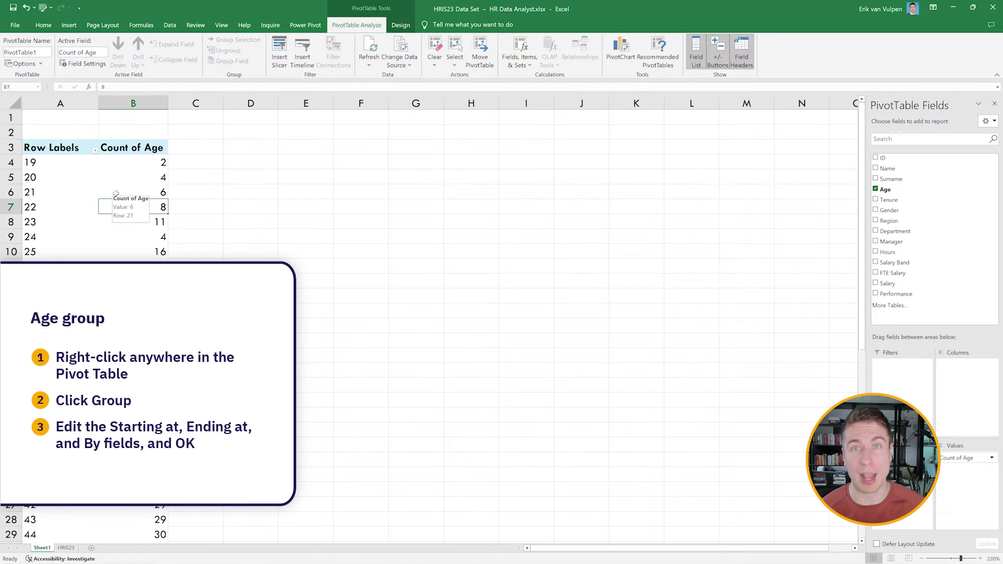
Group the ages in the PivotTable rows into intervals of 5, starting at 20
{"action": "right_click", "coordinate": [63, 191]}
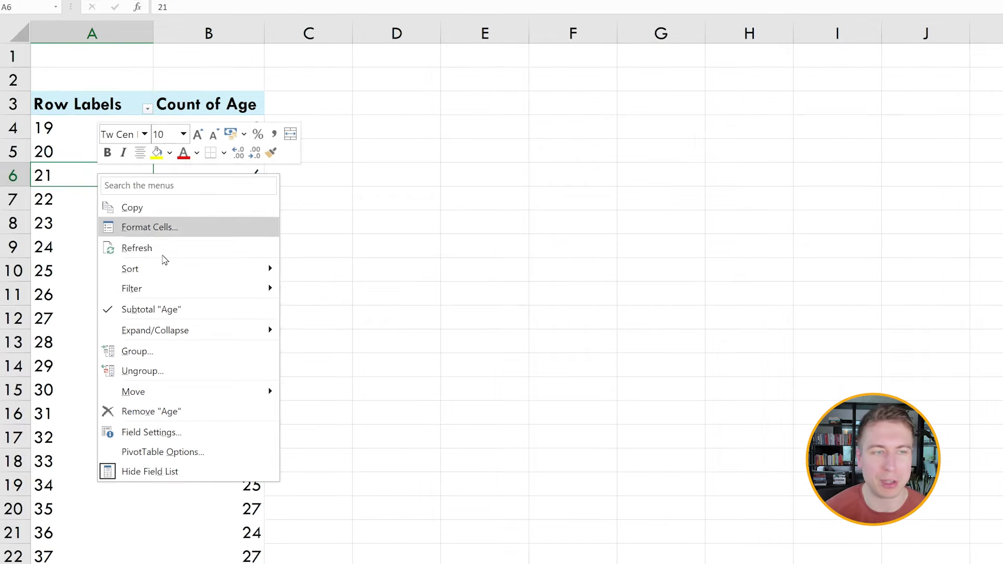
{"action": "left_click", "coordinate": [178, 357]}
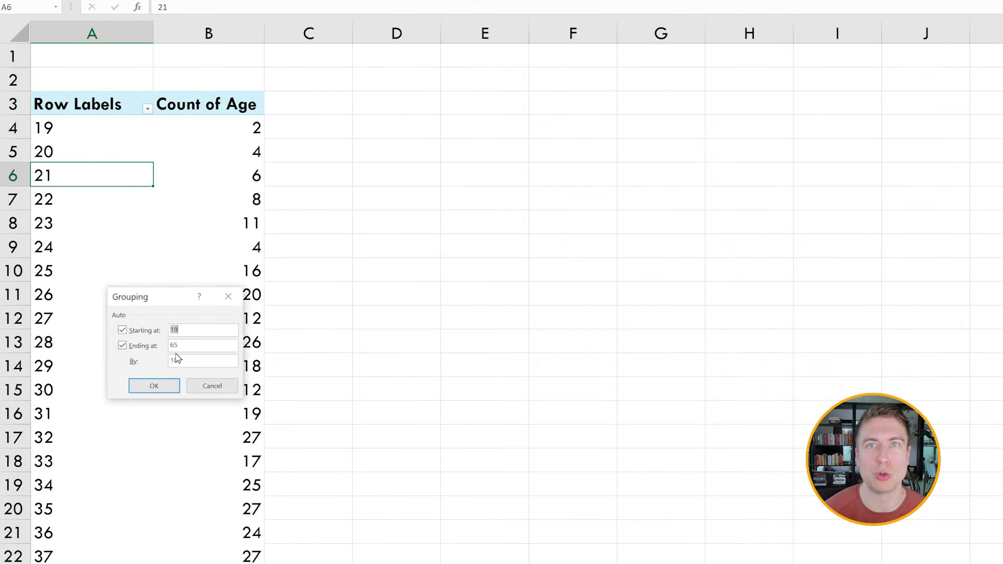
{"action": "left_click", "coordinate": [181, 333]}
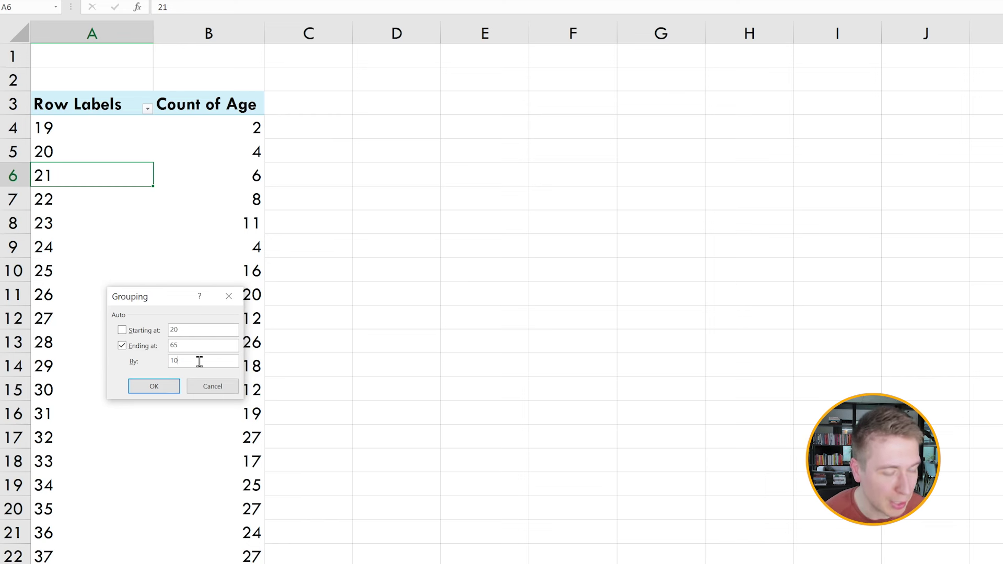
{"action": "key", "text": "BackSpace"}
{"action": "type", "text": "5"}
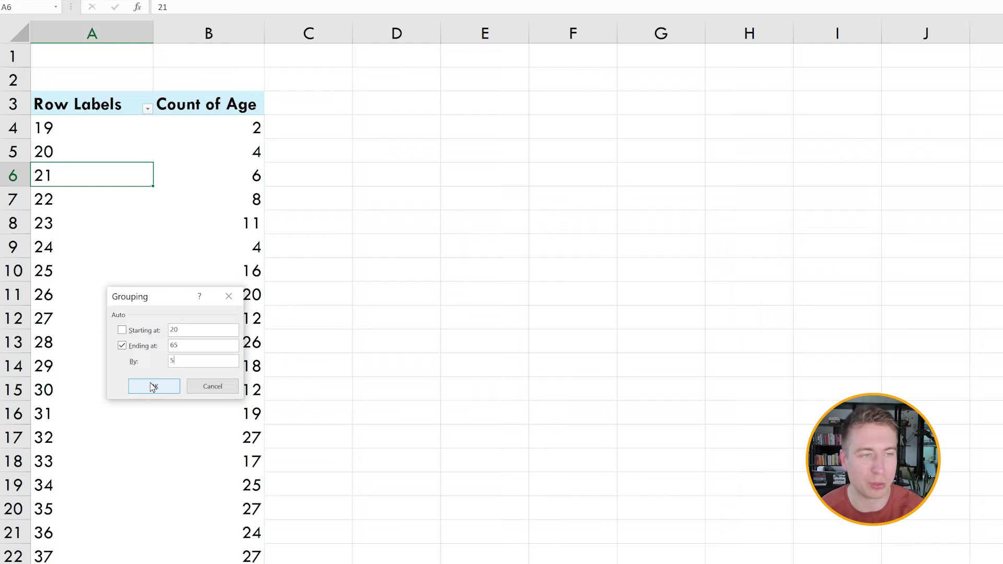
{"action": "left_click", "coordinate": [153, 387]}
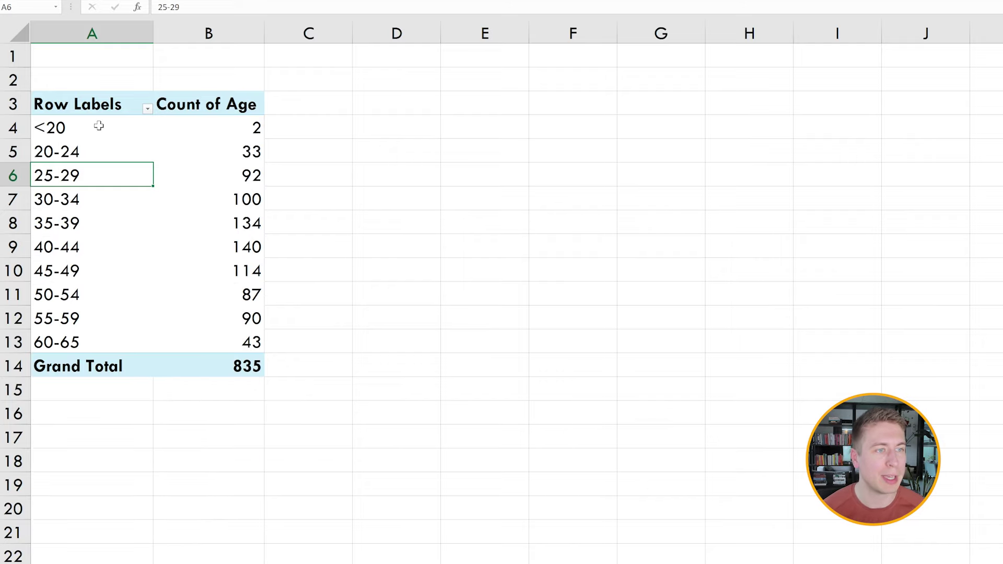
Inspect the employee counts for the age groups under 20, 20-24 and 25-29
{"action": "left_click", "coordinate": [99, 126]}
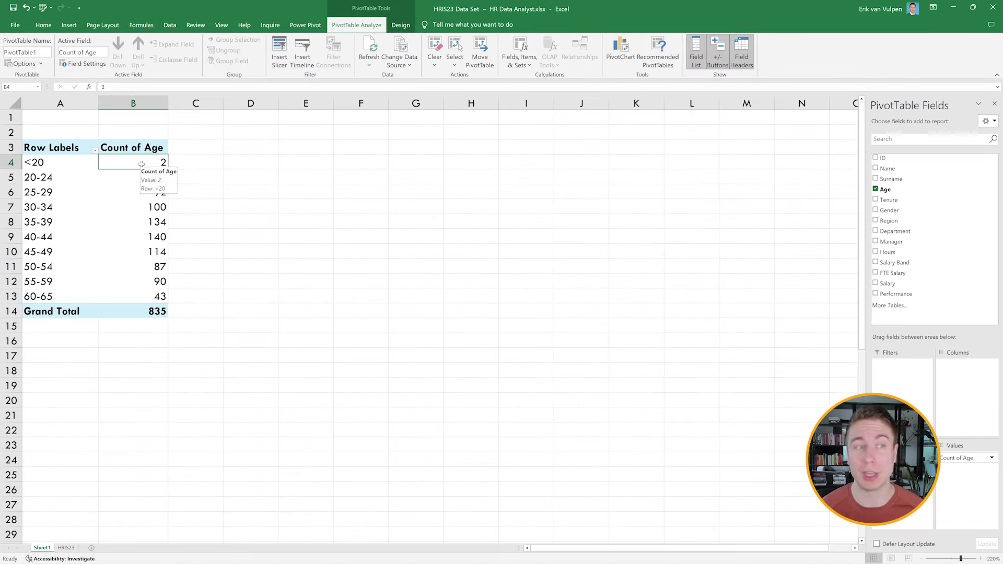
{"action": "left_click", "coordinate": [56, 177]}
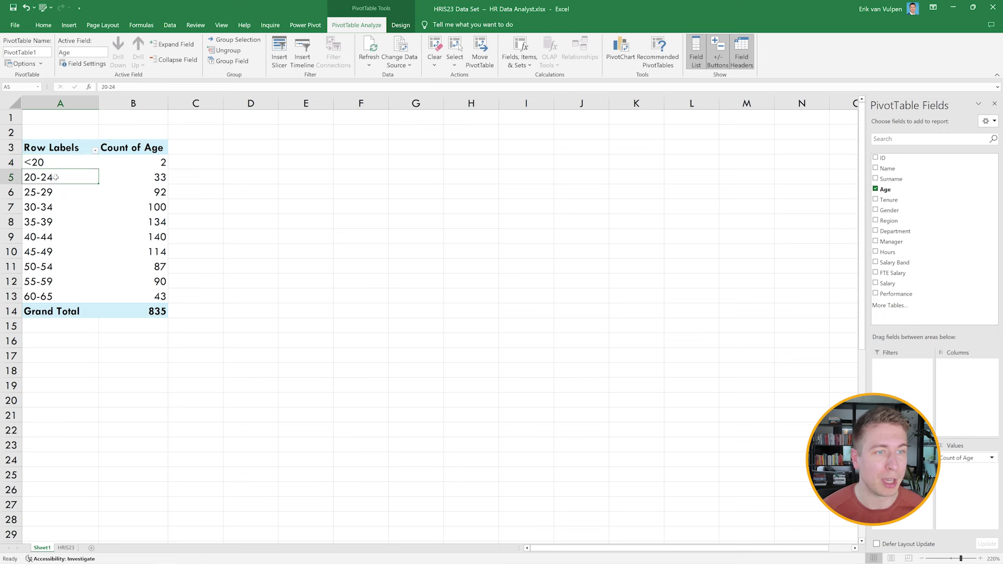
{"action": "mouse_move", "coordinate": [155, 180]}
{"action": "left_click", "coordinate": [67, 197]}
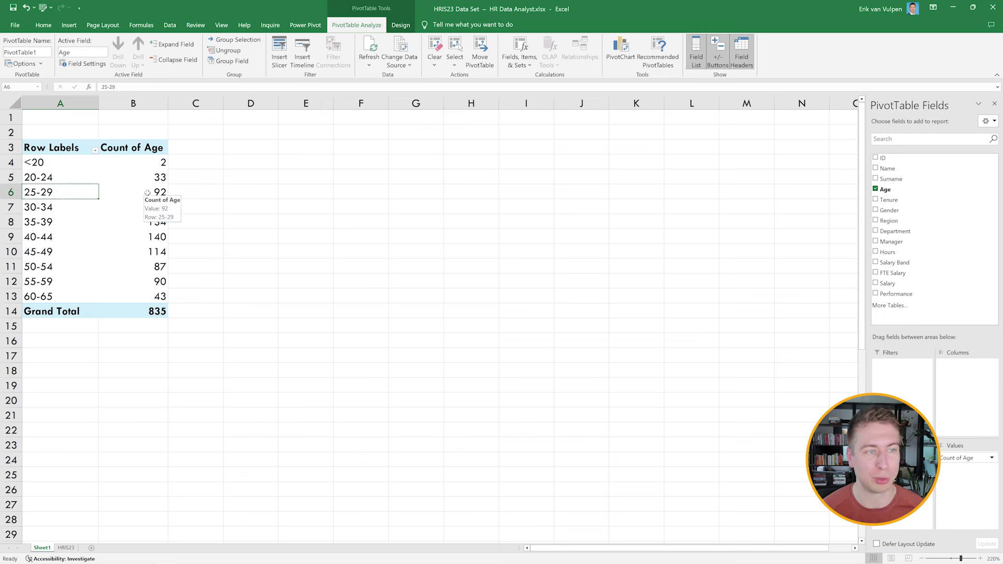
{"action": "mouse_move", "coordinate": [158, 195]}
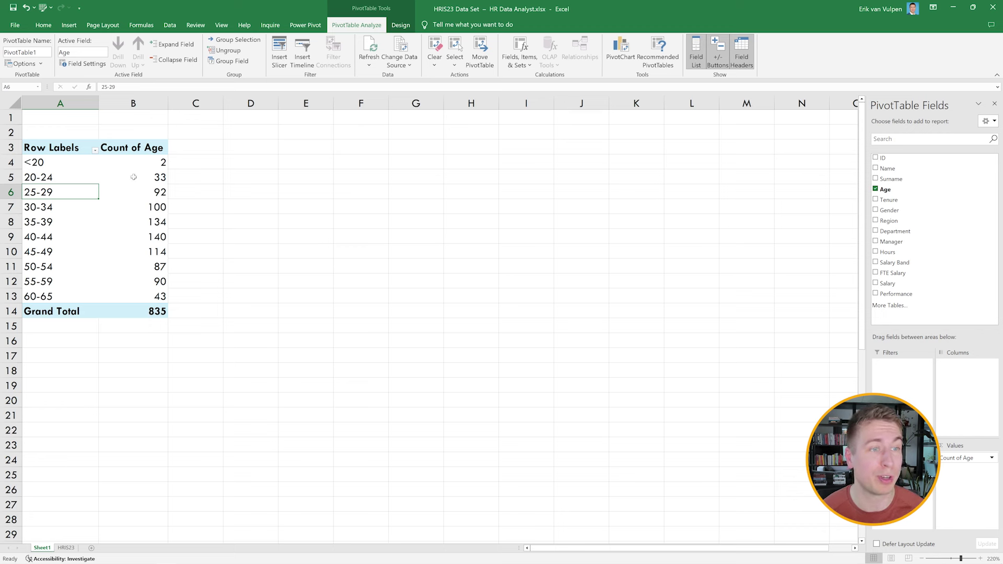
Insert a 2-D clustered column chart from the age-group PivotTable and place it clear of the table, around columns G to N
{"action": "left_click", "coordinate": [42, 163]}
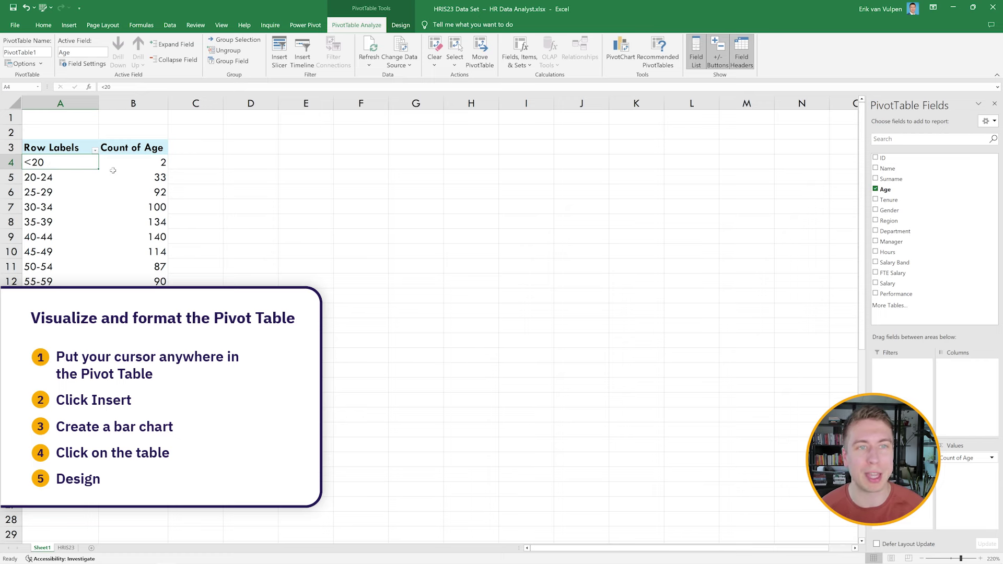
{"action": "left_click", "coordinate": [71, 25]}
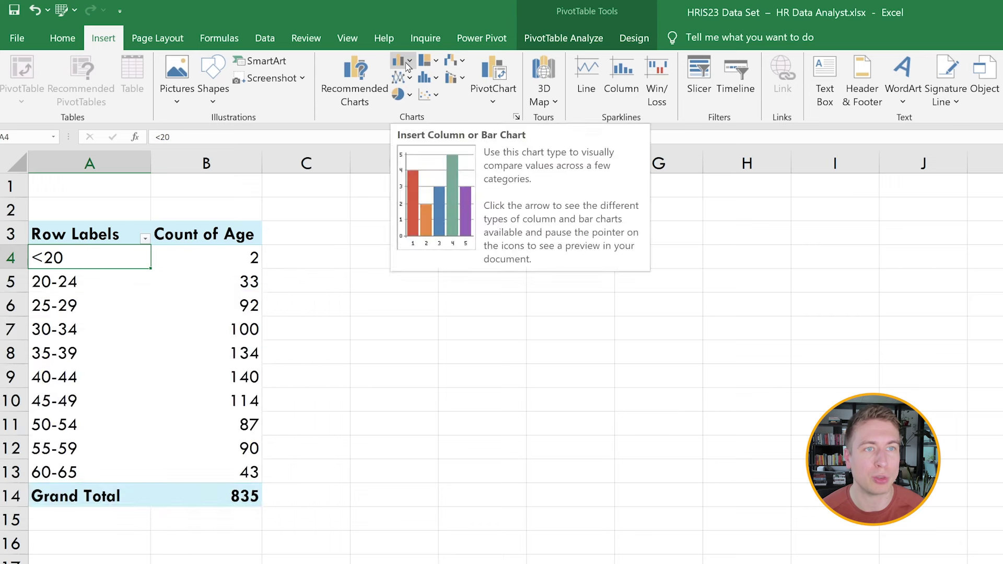
{"action": "left_click", "coordinate": [408, 61]}
{"action": "left_click", "coordinate": [411, 109]}
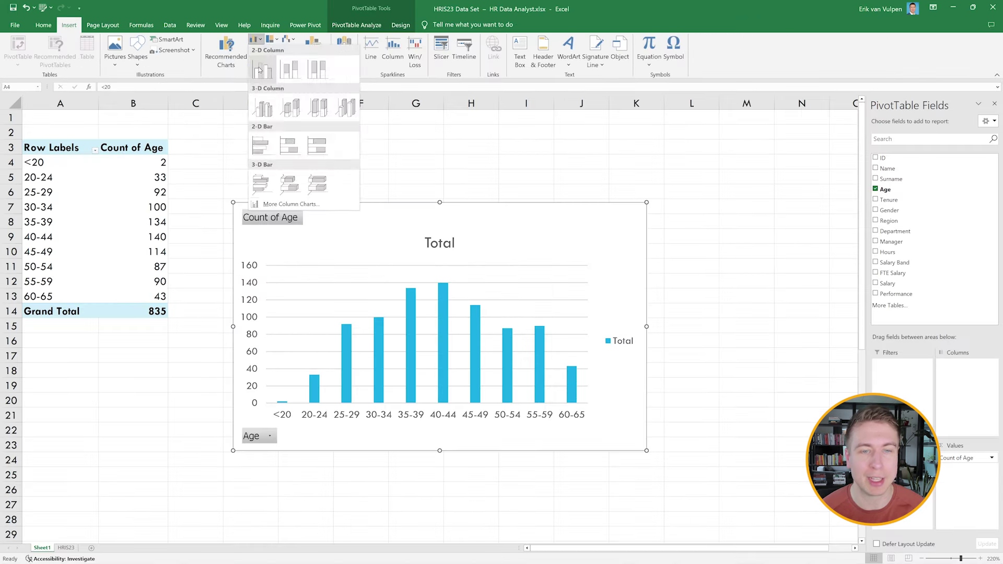
{"action": "left_click_drag", "start_coordinate": [498, 219], "coordinate": [675, 189]}
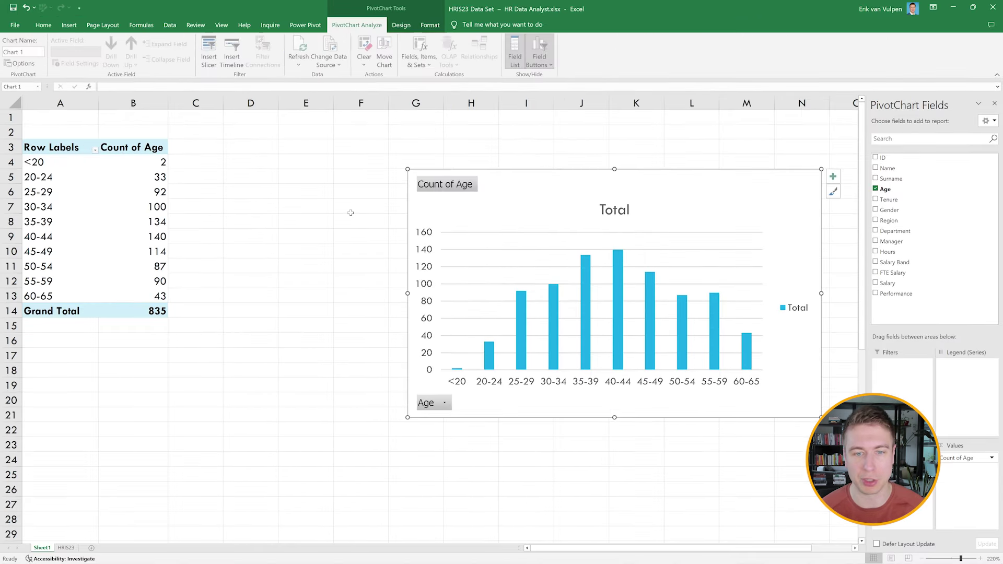
{"action": "scroll", "coordinate": [334, 240], "scroll_direction": "down", "scroll_amount": 2}
{"action": "scroll", "coordinate": [334, 240], "scroll_direction": "down", "scroll_amount": 1}
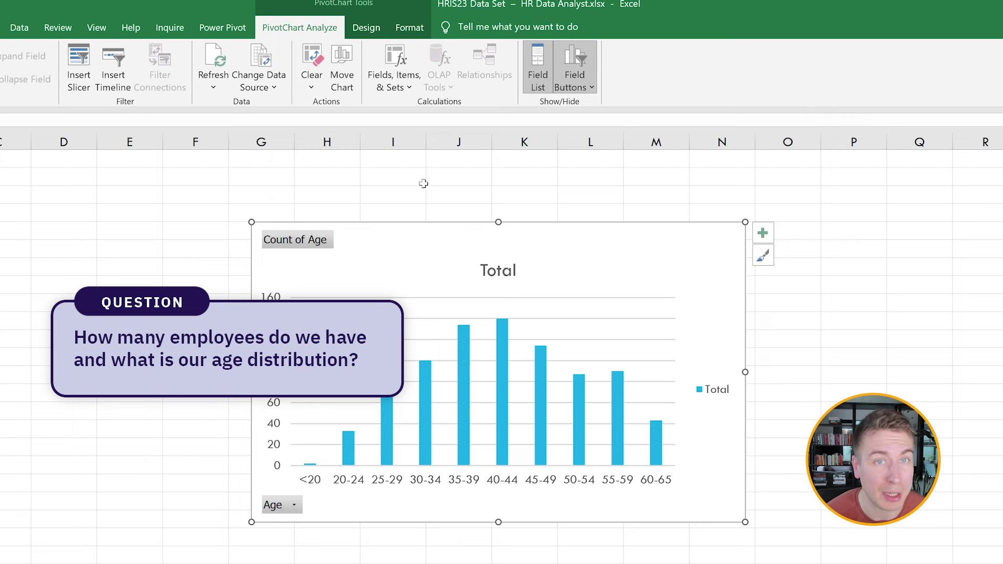
Add Inside End data labels to the age chart and widen the chart to about the end of column O
{"action": "left_click", "coordinate": [366, 27]}
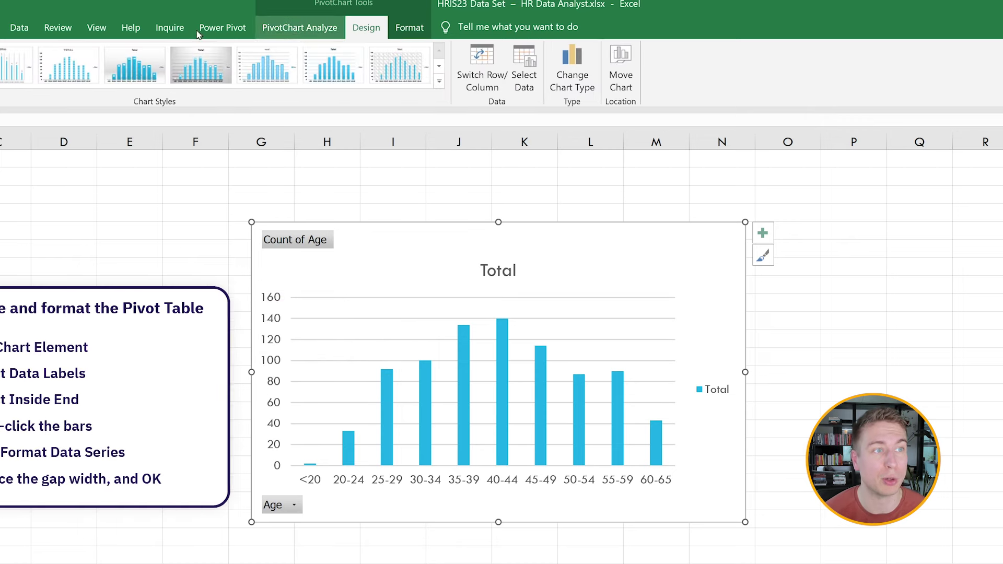
{"action": "left_click", "coordinate": [31, 78]}
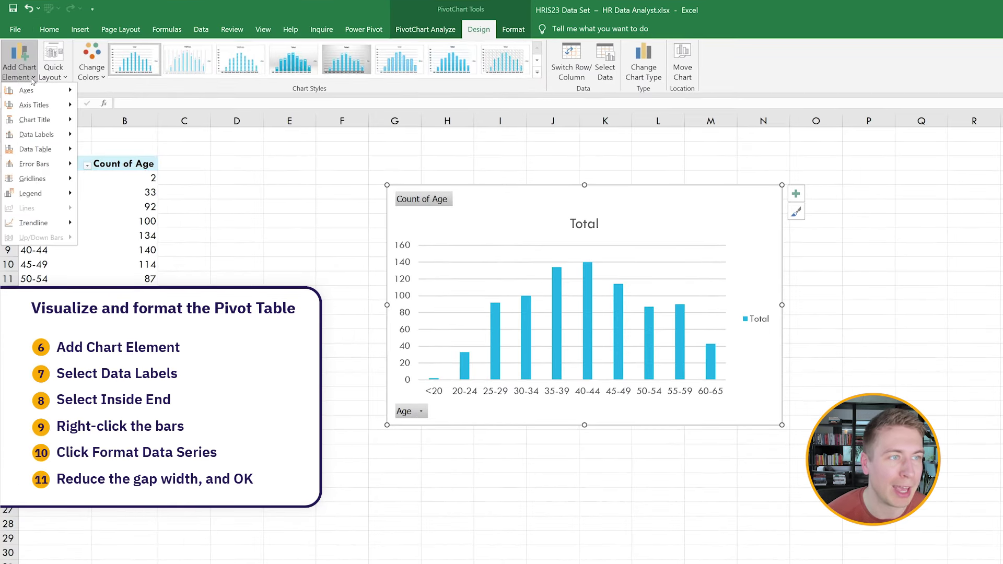
{"action": "mouse_move", "coordinate": [37, 135]}
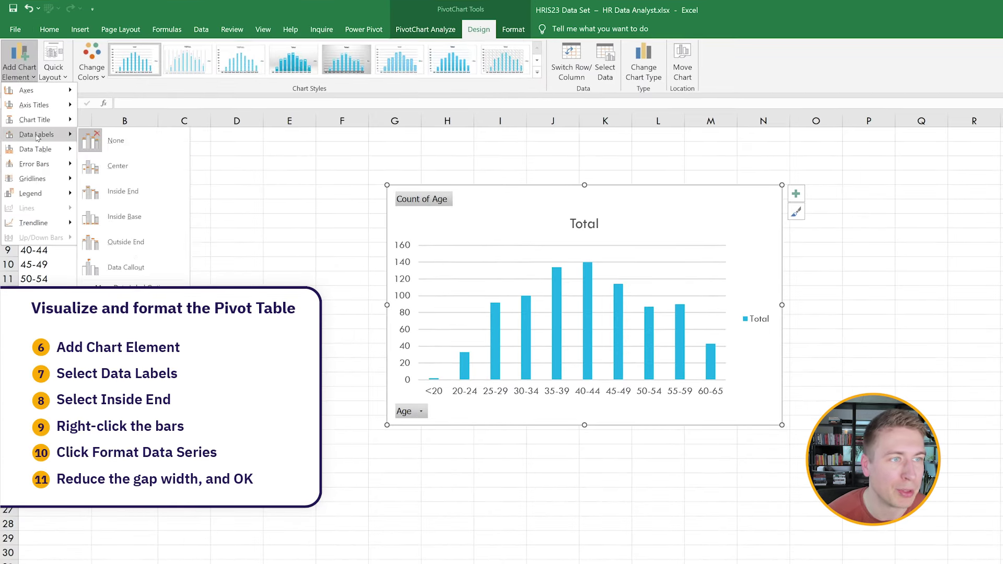
{"action": "left_click", "coordinate": [122, 192]}
{"action": "left_click_drag", "start_coordinate": [782, 305], "coordinate": [846, 306]}
Set the gap width of the age chart's bars to 100%
{"action": "left_click", "coordinate": [514, 334]}
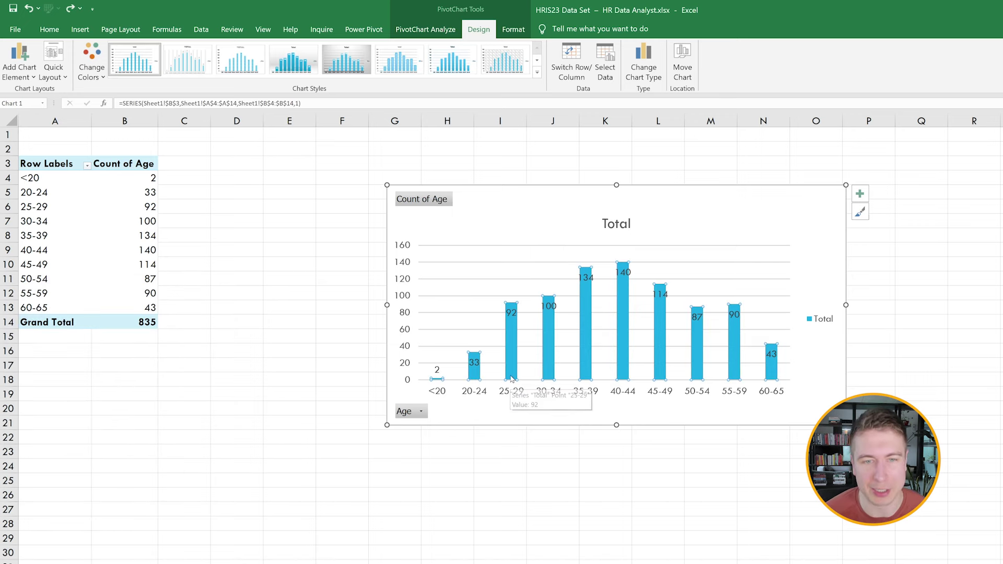
{"action": "right_click", "coordinate": [511, 378]}
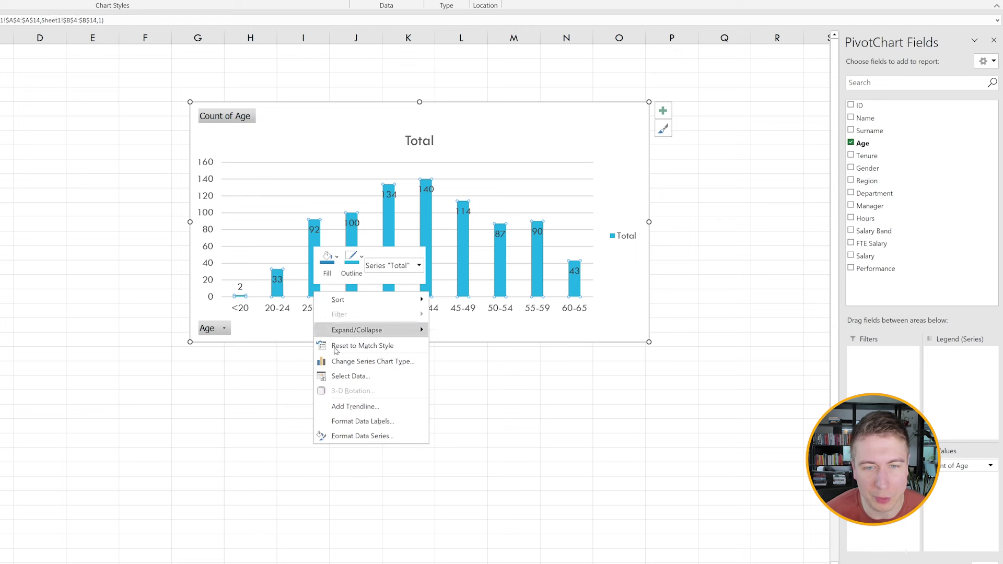
{"action": "left_click", "coordinate": [364, 436]}
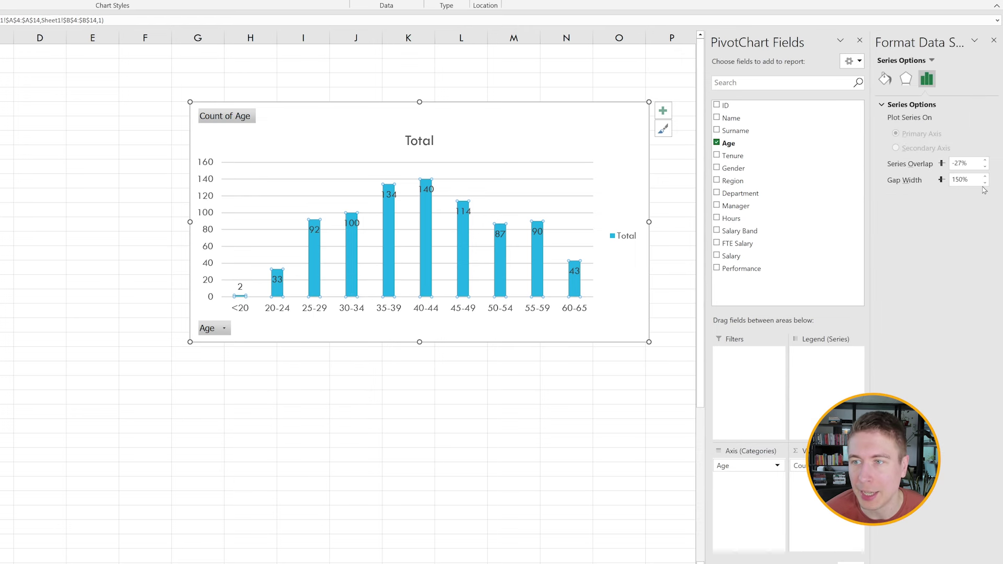
{"action": "left_click_drag", "start_coordinate": [972, 180], "coordinate": [946, 183]}
{"action": "type", "text": "100"}
{"action": "key", "text": "Return"}
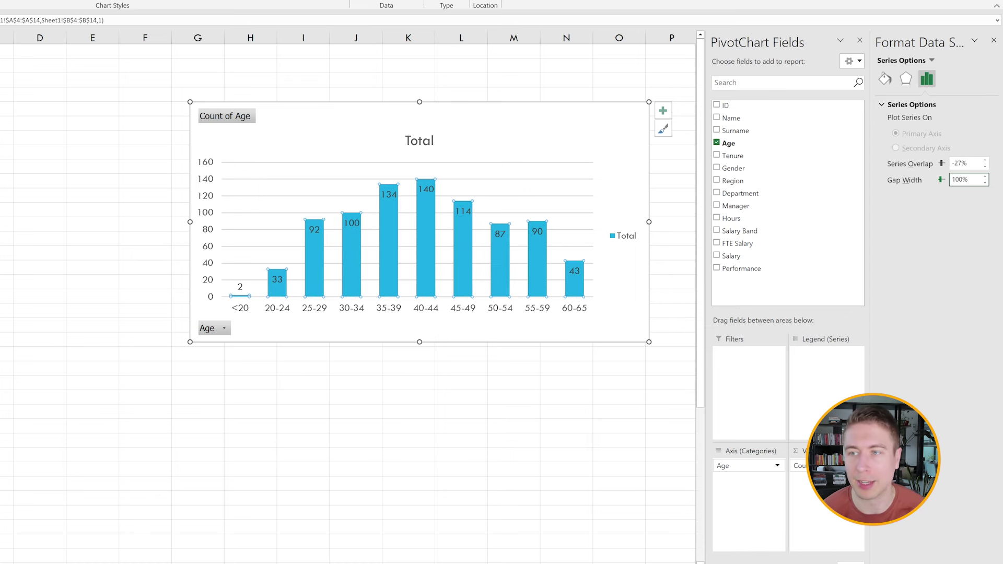
{"action": "left_click", "coordinate": [993, 41]}
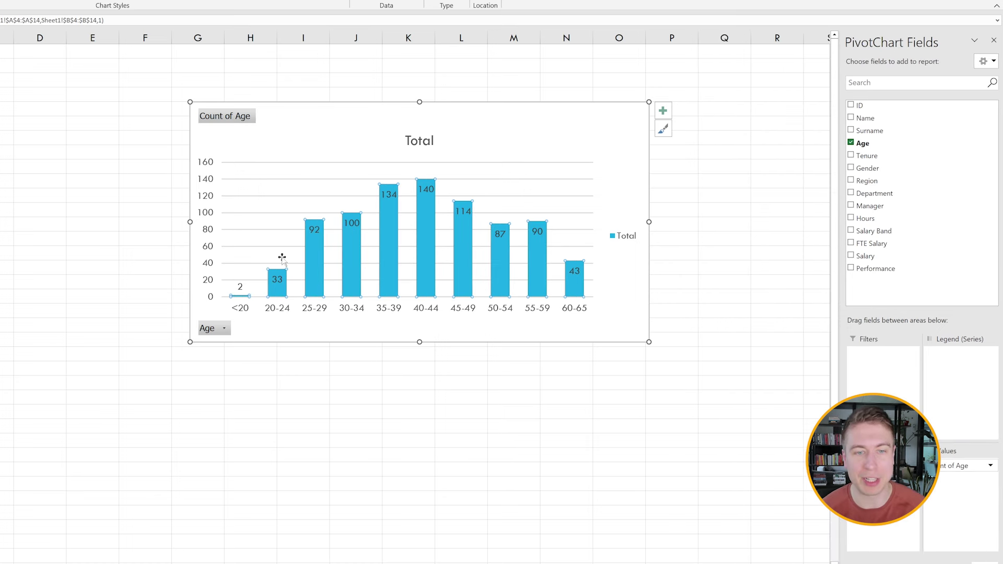
Change the chart title to "Distribution of Employees by Age" and delete the chart's legend
{"action": "double_click", "coordinate": [430, 146]}
{"action": "type", "text": "Distribution"}
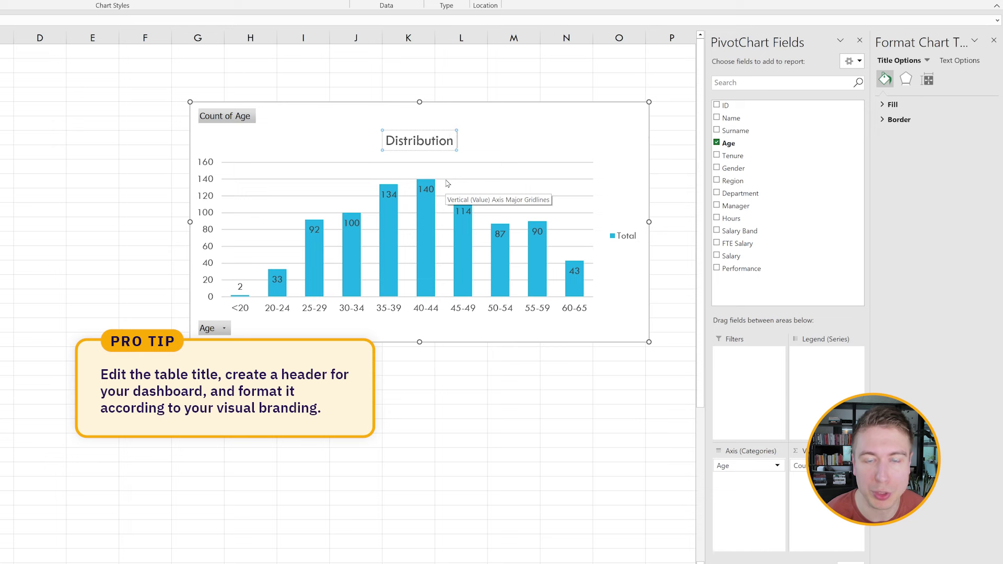
{"action": "type", "text": " of Employees by Age"}
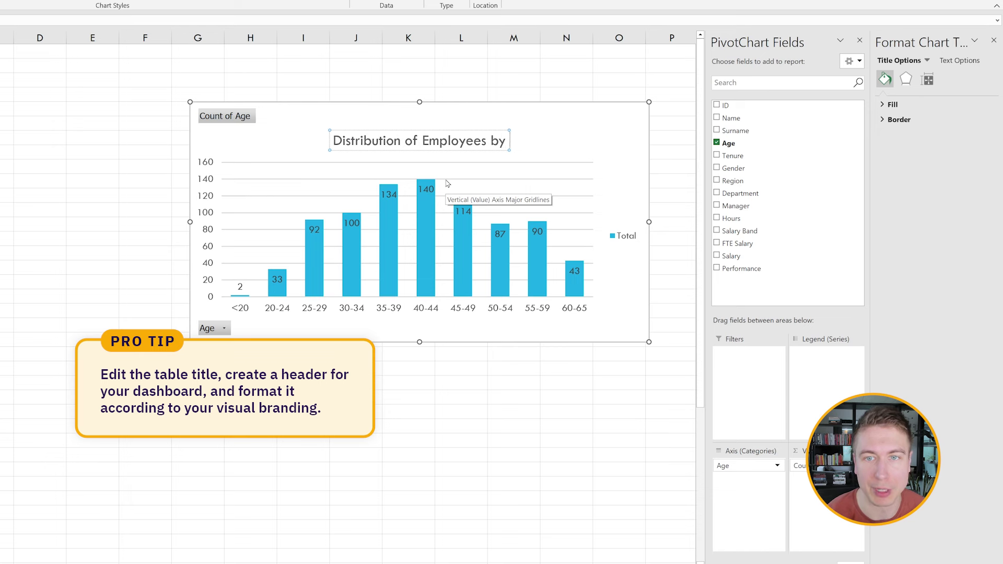
{"action": "left_click", "coordinate": [621, 243]}
{"action": "key", "text": "Delete"}
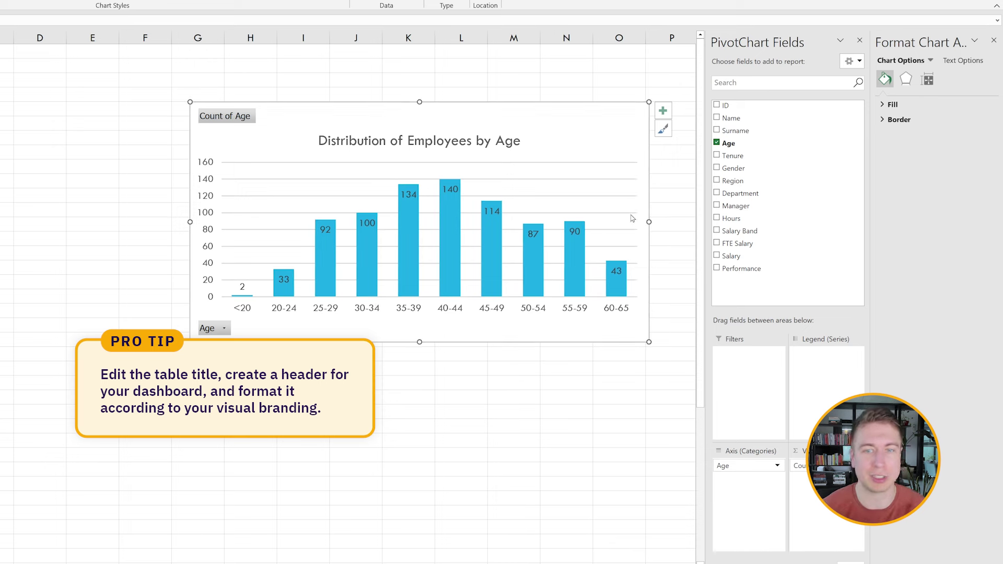
{"action": "left_click", "coordinate": [994, 41]}
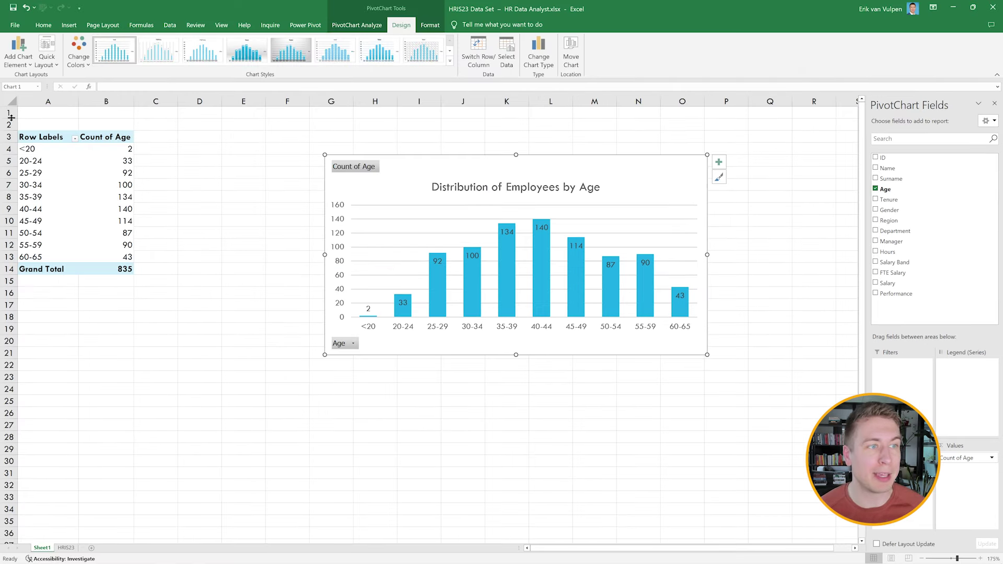
Make row 1 about three times as tall and merge and center cells B1:U1 for a header
{"action": "left_click_drag", "start_coordinate": [11, 118], "coordinate": [11, 142]}
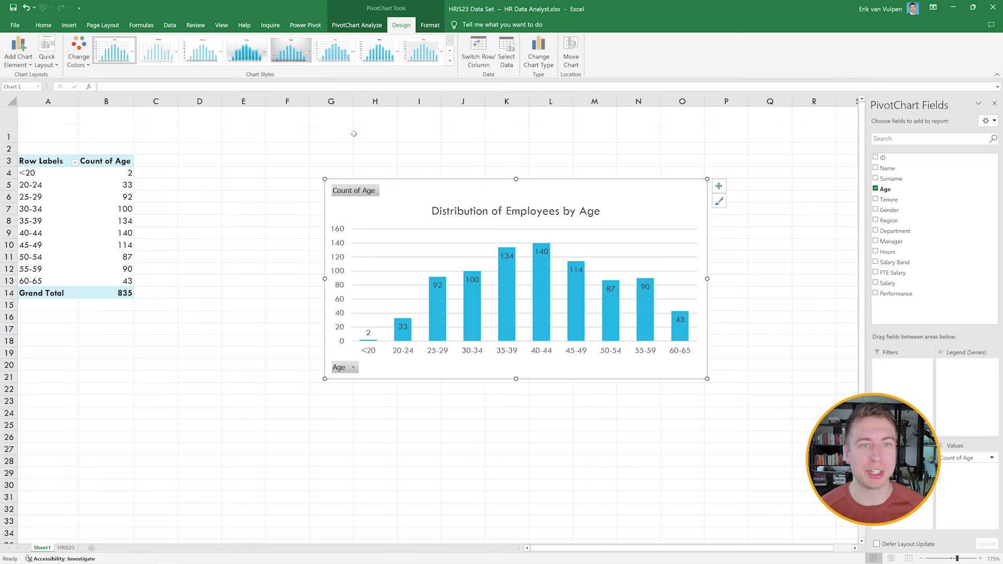
{"action": "left_click_drag", "start_coordinate": [111, 126], "coordinate": [782, 119]}
{"action": "scroll", "coordinate": [663, 136], "scroll_direction": "down", "scroll_amount": 3}
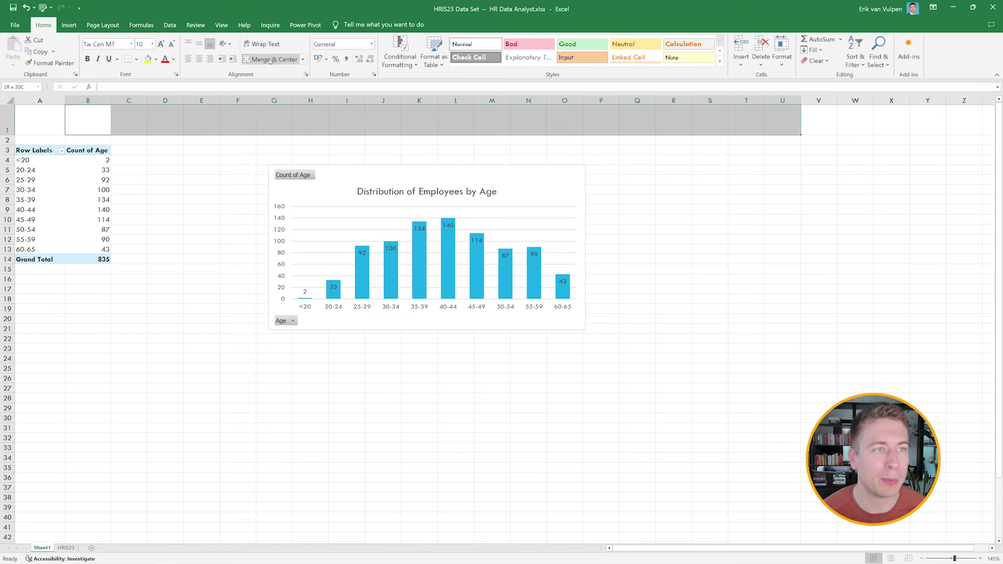
{"action": "left_click", "coordinate": [271, 60]}
Set the merged header cell's font size to 24 and enter "Interactive HR Dashboard" in it
{"action": "left_click", "coordinate": [147, 44]}
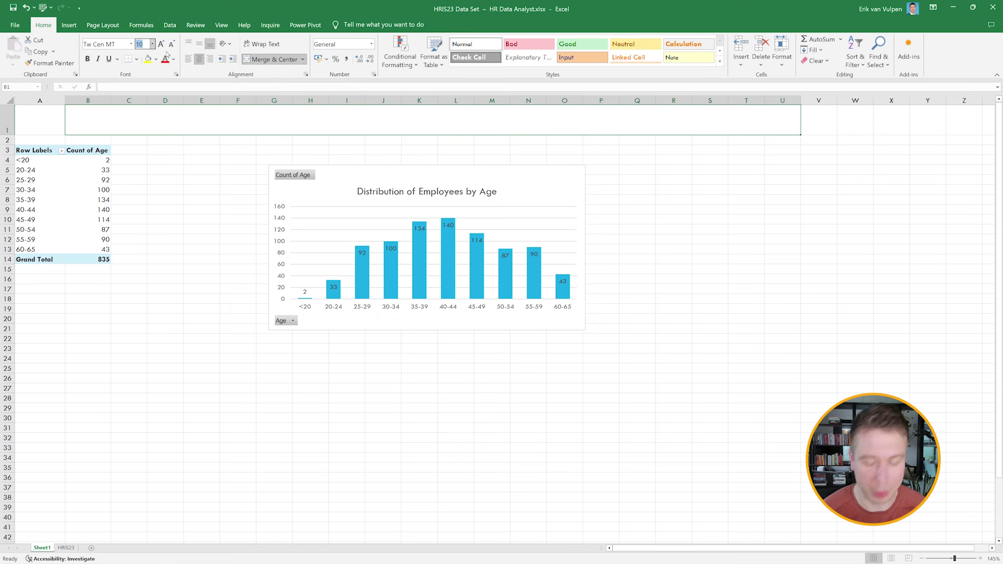
{"action": "key", "text": "Return"}
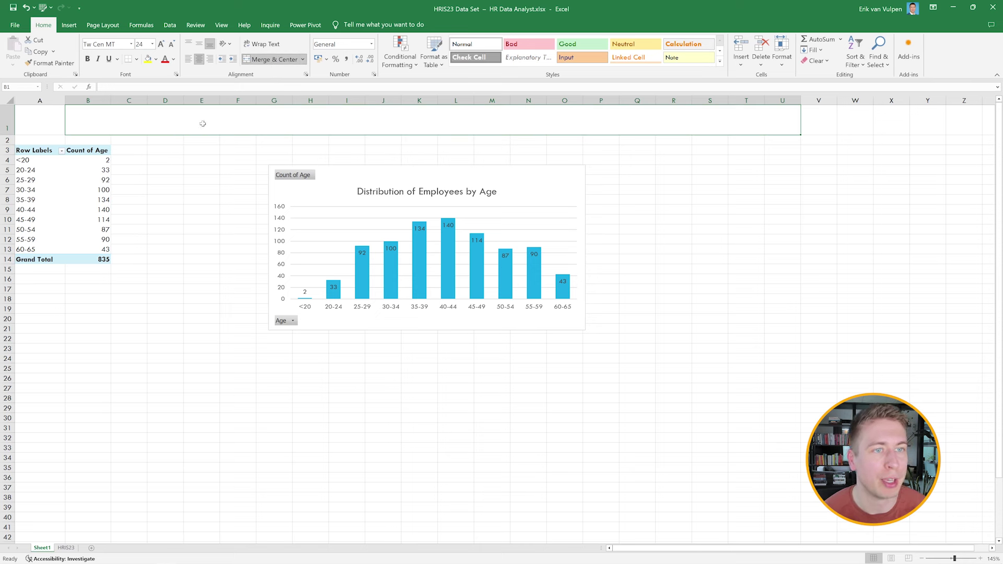
{"action": "type", "text": "nte"}
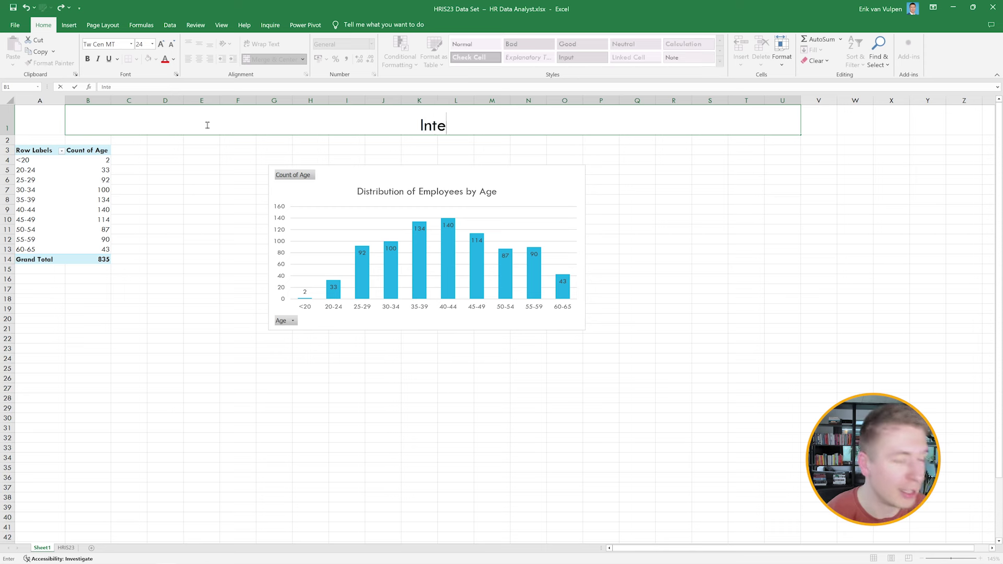
{"action": "type", "text": "ractive HR Dashboard"}
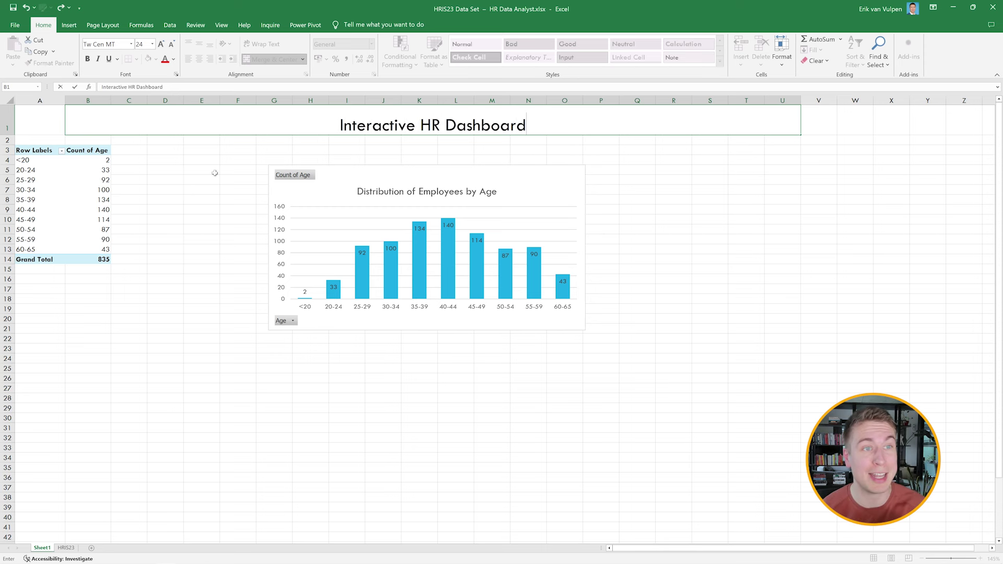
Format the header text "Interactive HR Dashboard" in the dark blue theme color and make it bold
{"action": "left_click_drag", "start_coordinate": [527, 125], "coordinate": [335, 126]}
{"action": "left_click", "coordinate": [174, 58]}
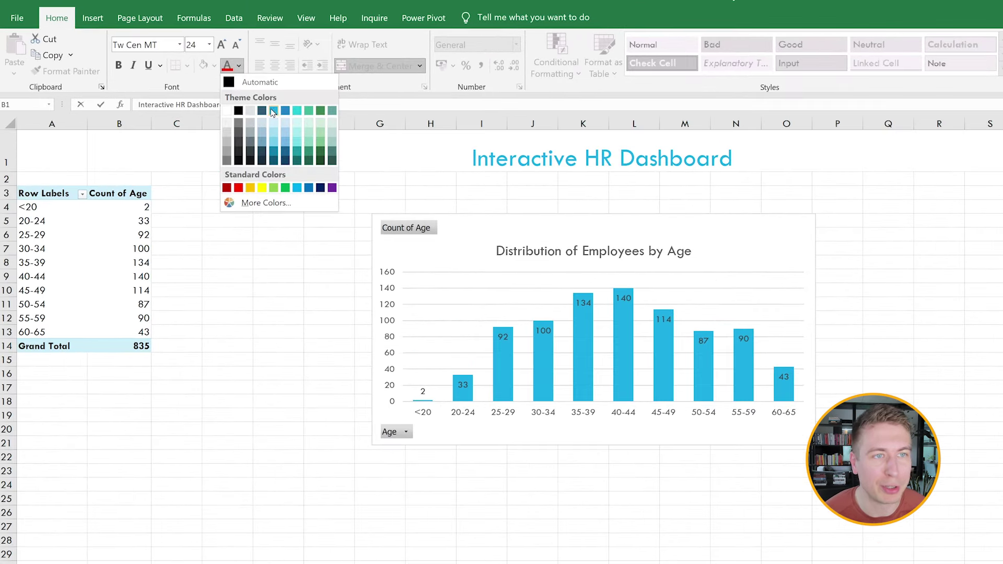
{"action": "left_click", "coordinate": [262, 110]}
{"action": "key", "text": "ctrl+b"}
{"action": "left_click", "coordinate": [228, 183]}
{"action": "left_click", "coordinate": [316, 154]}
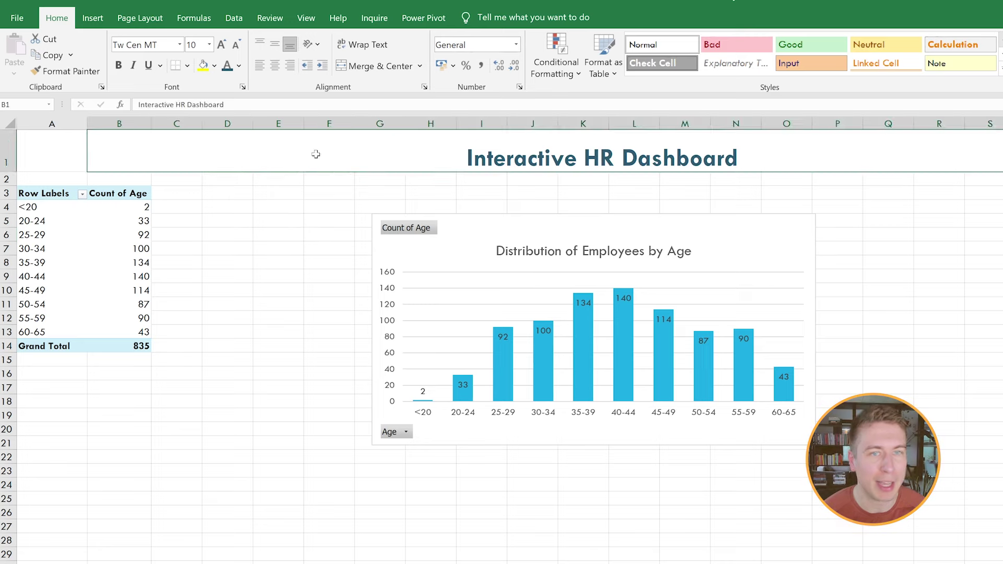
Add a thick bright blue bottom border to the merged header cell B1:U1
{"action": "right_click", "coordinate": [790, 150]}
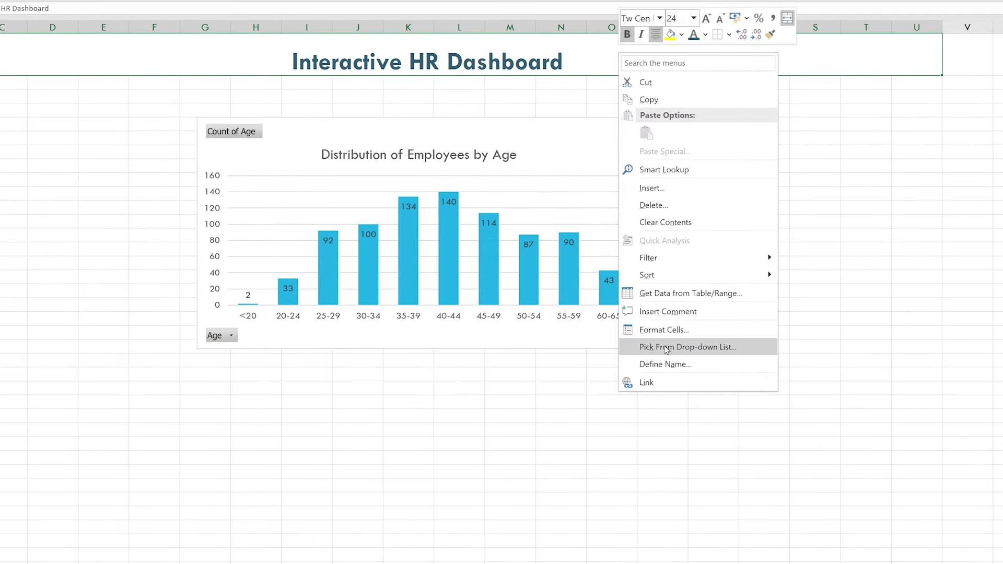
{"action": "left_click", "coordinate": [662, 330]}
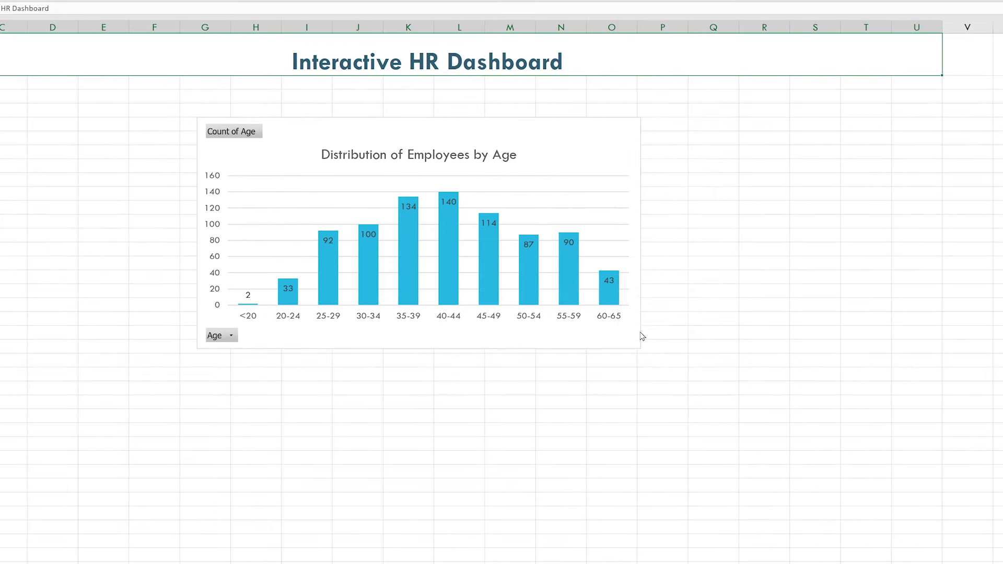
{"action": "left_click", "coordinate": [651, 207]}
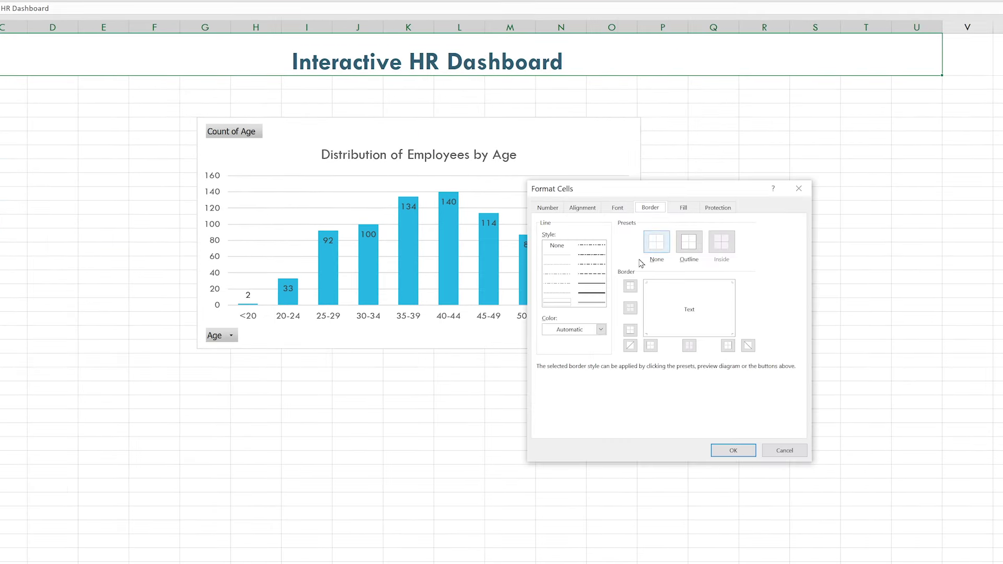
{"action": "left_click", "coordinate": [601, 330]}
{"action": "left_click", "coordinate": [594, 372]}
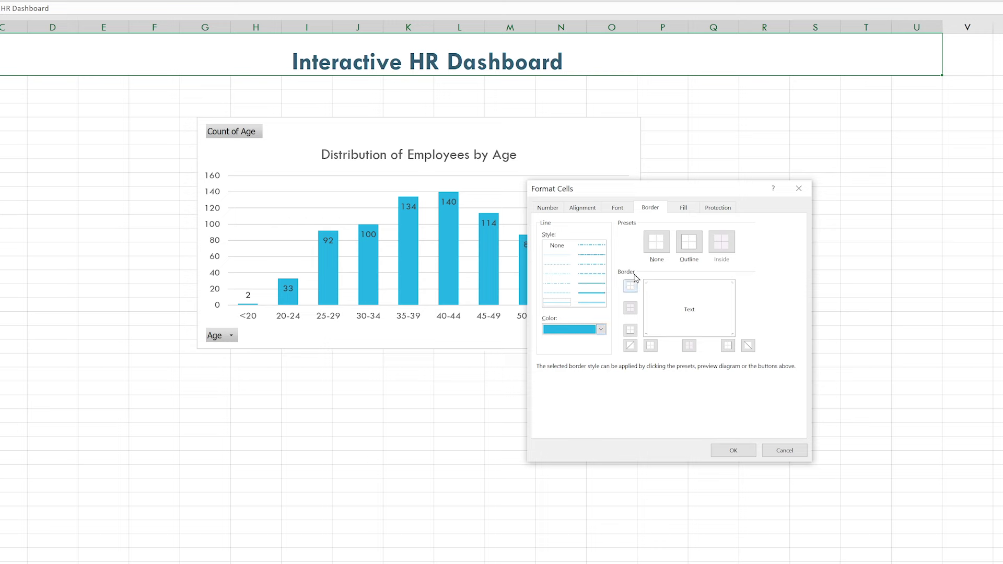
{"action": "left_click", "coordinate": [593, 294]}
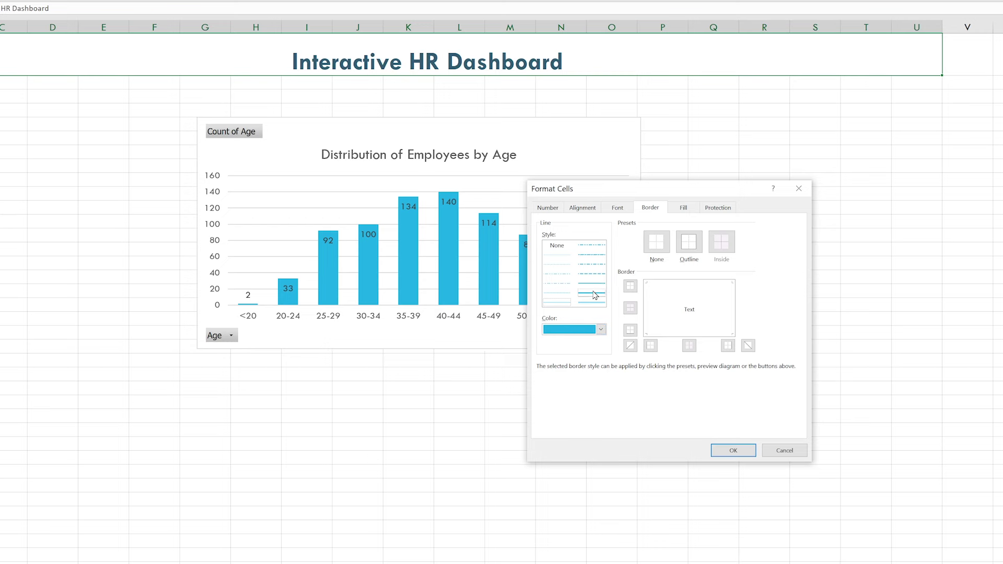
{"action": "left_click", "coordinate": [630, 329]}
{"action": "left_click", "coordinate": [717, 447]}
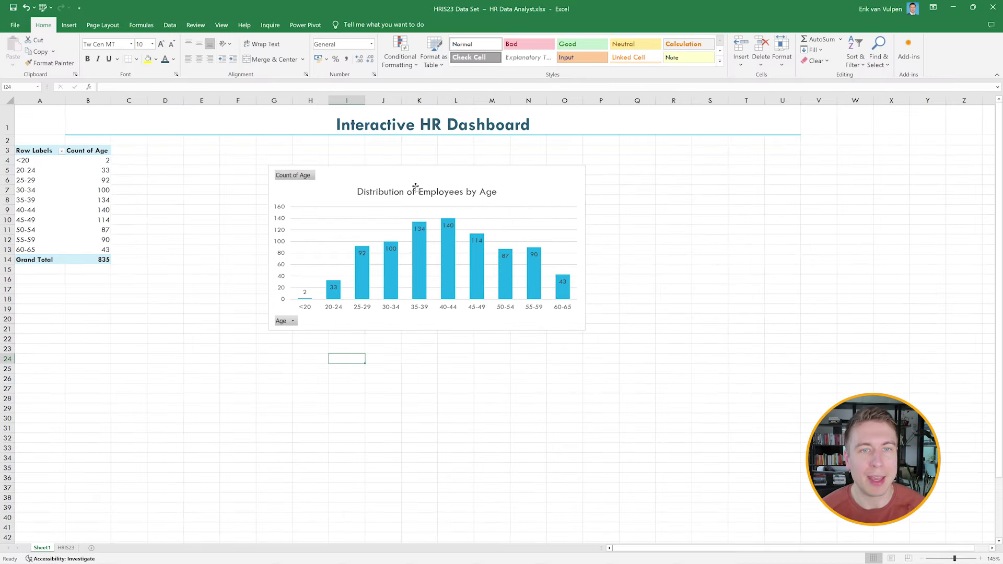
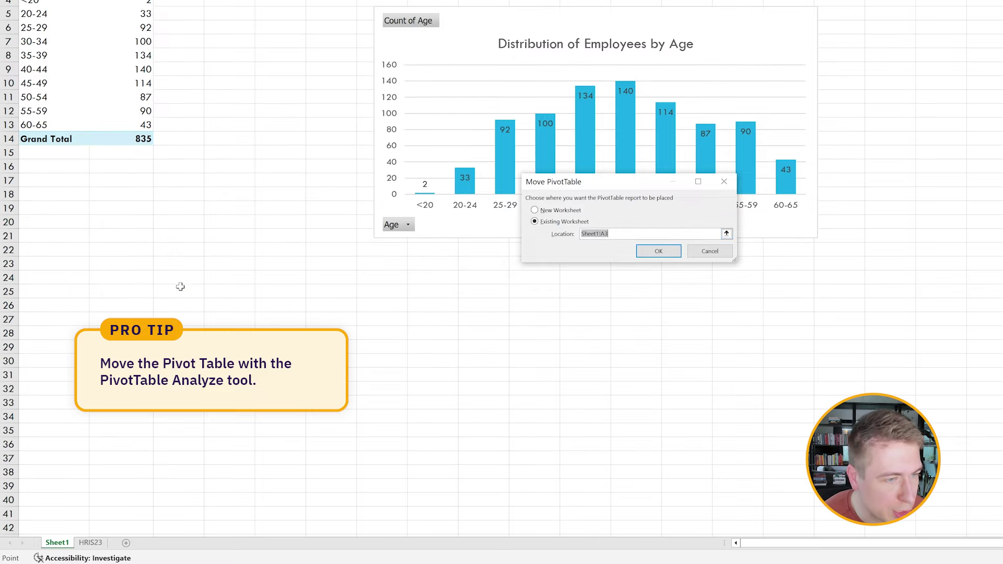
Move the age PivotTable to cell C25 of the existing worksheet Sheet1
{"action": "left_click", "coordinate": [179, 511]}
{"action": "left_click", "coordinate": [659, 252]}
{"action": "left_click", "coordinate": [330, 166]}
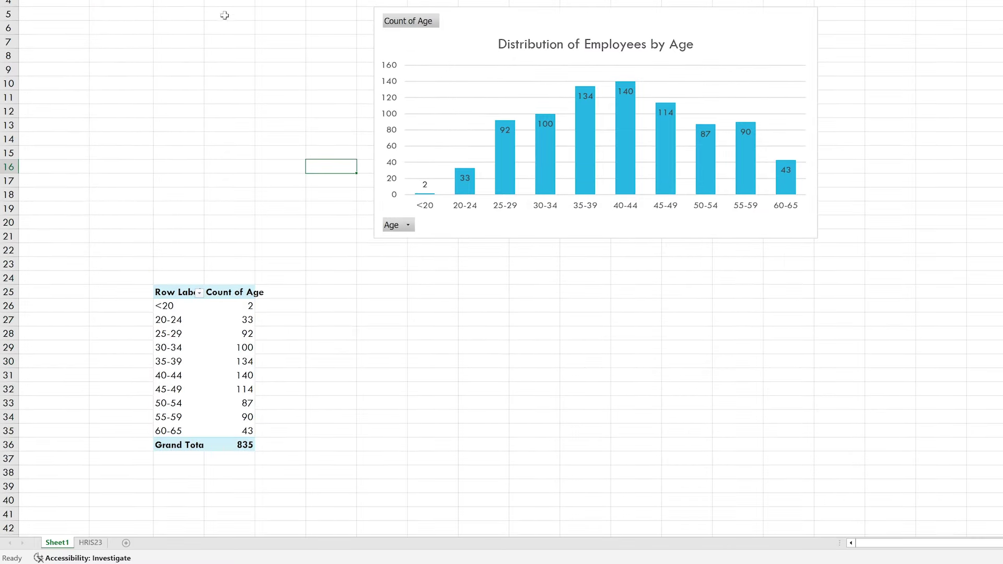
Rename the age PivotTable's column headers to "Groups" and "Count"
{"action": "double_click", "coordinate": [180, 291]}
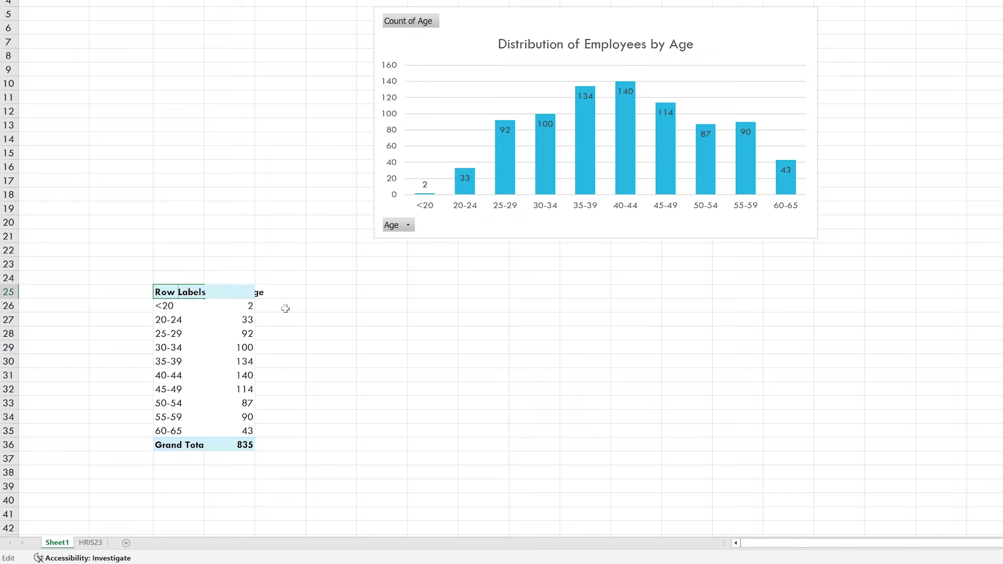
{"action": "key", "text": "Home"}
{"action": "key", "text": "shift+End"}
{"action": "type", "text": "Groups"}
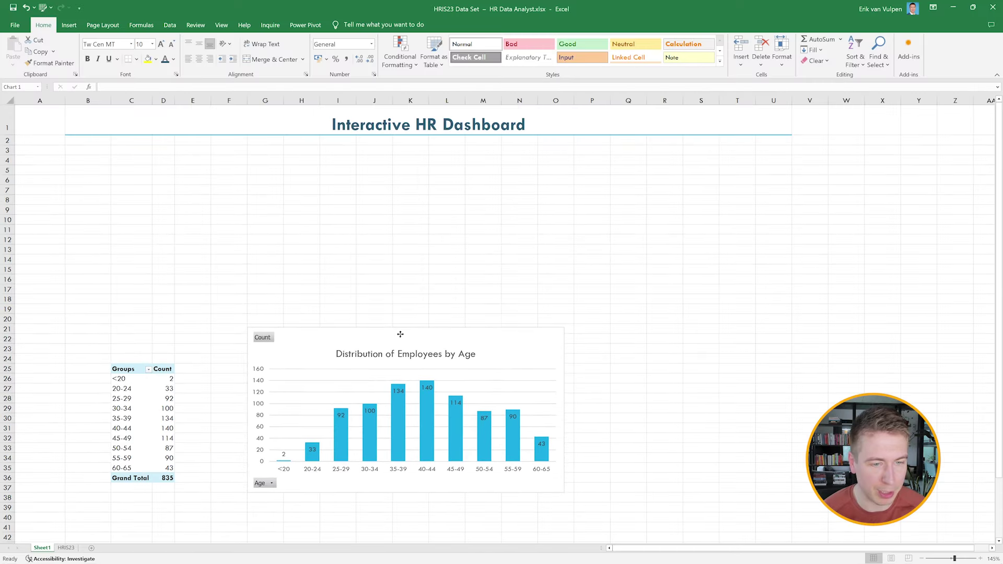
Widen the age distribution chart slightly by extending its right edge
{"action": "left_click", "coordinate": [402, 336]}
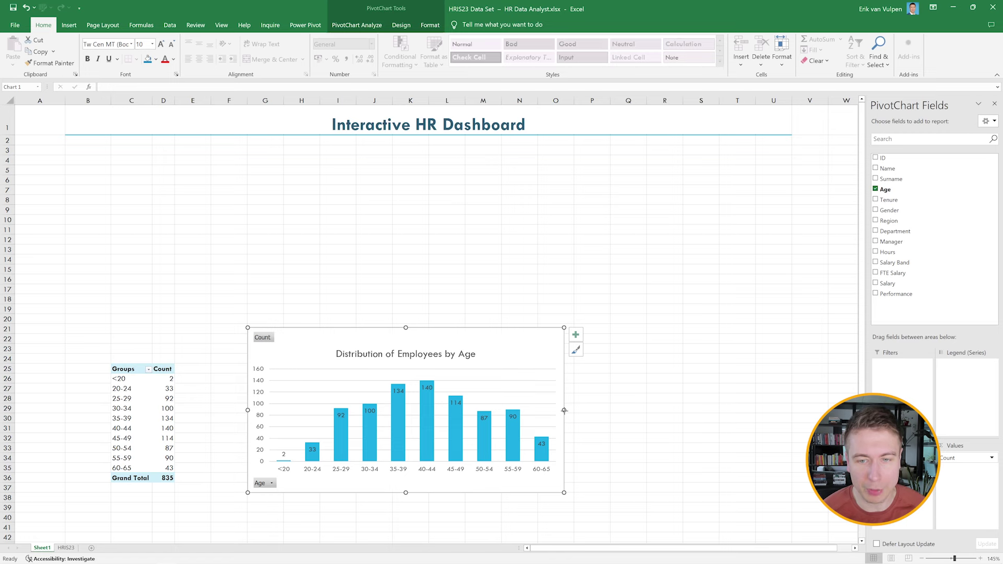
{"action": "left_click_drag", "start_coordinate": [564, 410], "coordinate": [574, 410]}
{"action": "left_click", "coordinate": [669, 367]}
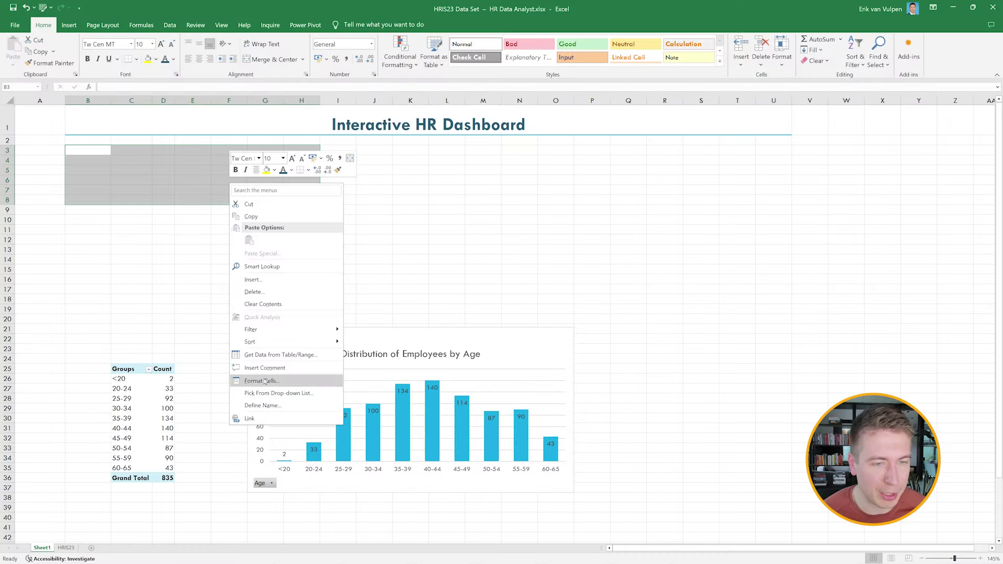
Apply a bright blue outline border around the range B3:H8
{"action": "left_click", "coordinate": [262, 381]}
{"action": "left_click", "coordinate": [213, 378]}
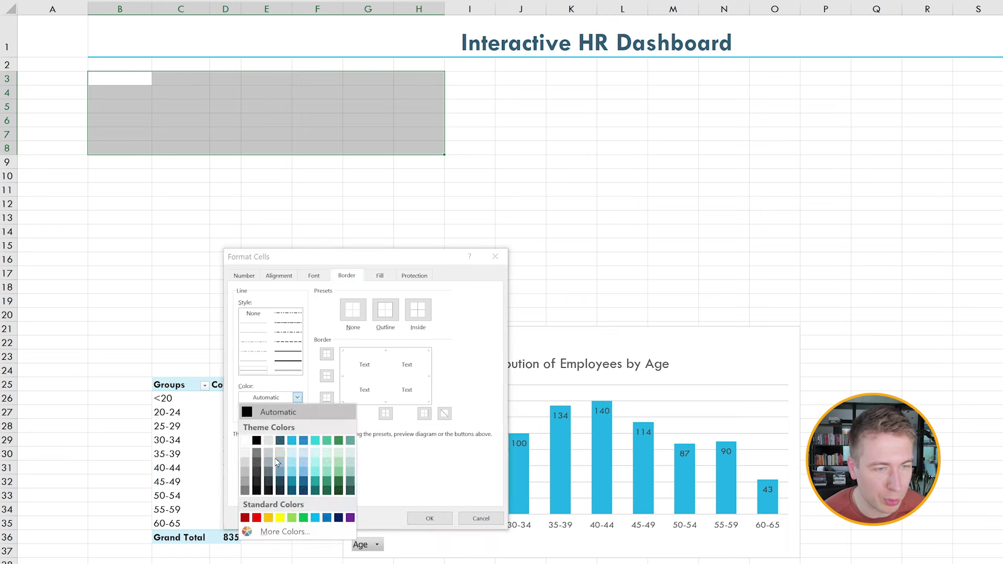
{"action": "left_click", "coordinate": [292, 441]}
{"action": "left_click", "coordinate": [288, 361]}
{"action": "left_click", "coordinate": [385, 311]}
{"action": "left_click", "coordinate": [430, 518]}
{"action": "left_click", "coordinate": [175, 121]}
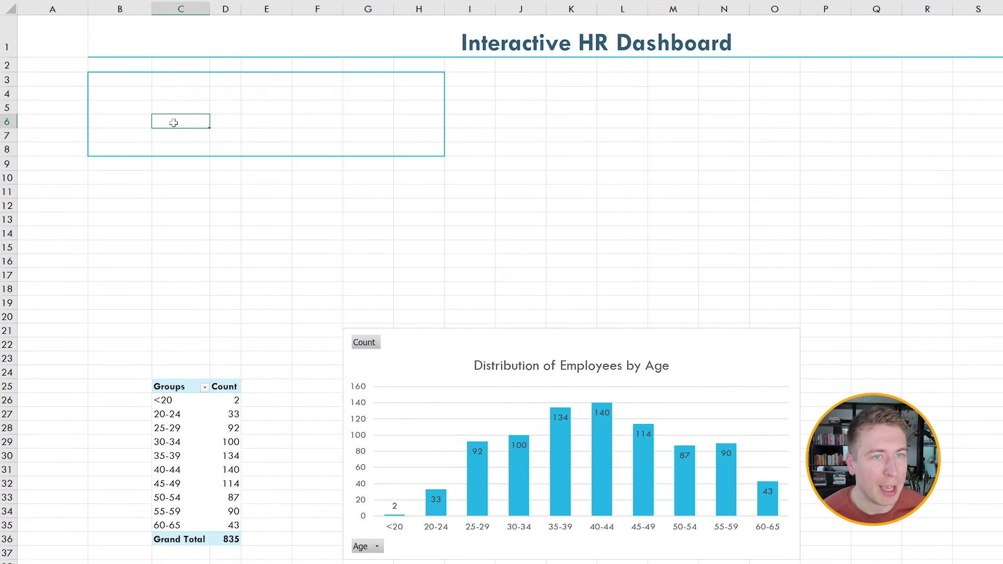
Narrow columns B and H together so they serve as slim side margins inside the outlined box
{"action": "left_click", "coordinate": [124, 9]}
{"action": "left_click", "coordinate": [419, 9]}
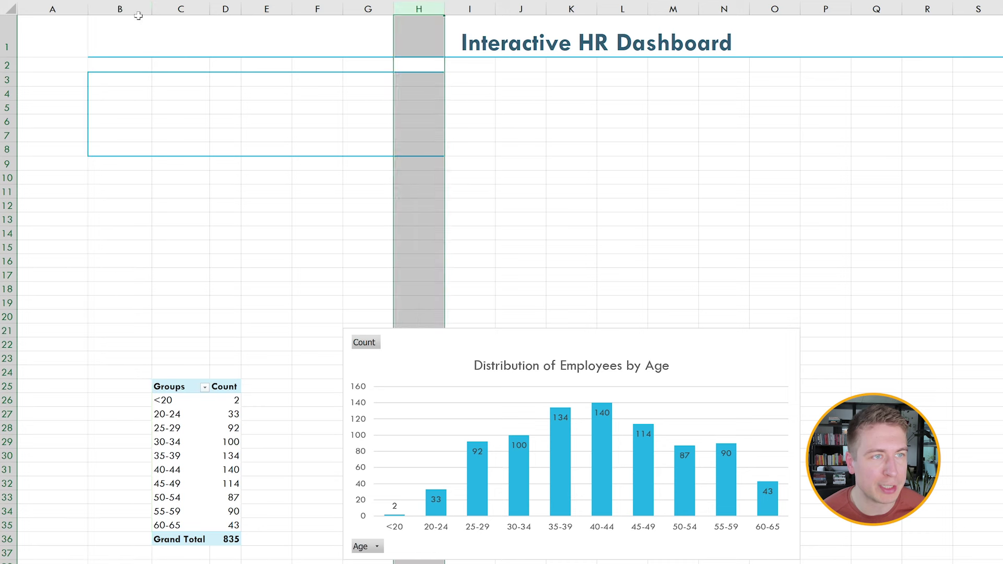
{"action": "left_click", "coordinate": [141, 10], "text": "ctrl"}
{"action": "left_click_drag", "start_coordinate": [151, 13], "coordinate": [110, 7]}
Merge and center C4:D4 and F4:G4, and enter the labels "Average Salary" and "Average Age" in them
{"action": "left_click_drag", "start_coordinate": [127, 93], "coordinate": [193, 93]}
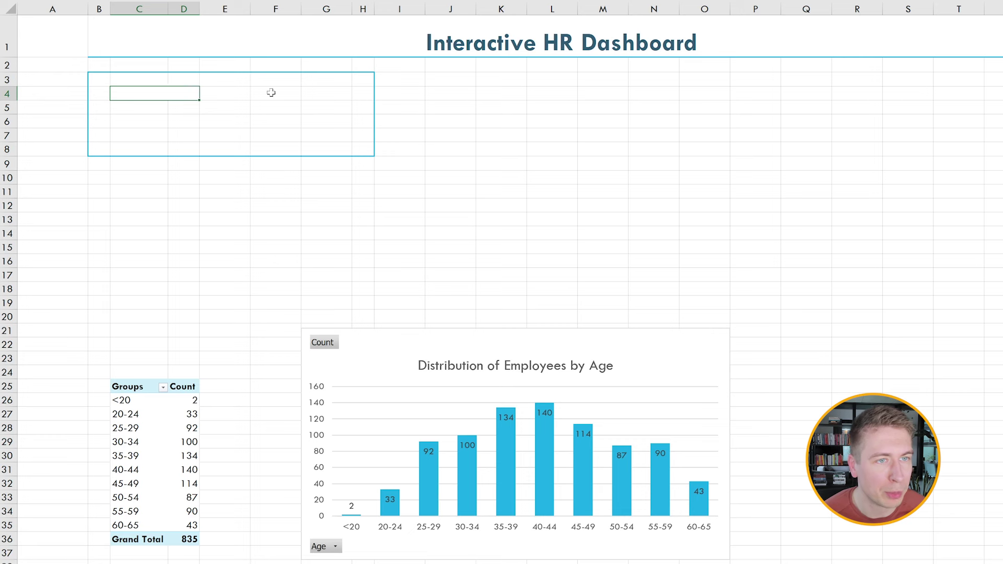
{"action": "left_click_drag", "start_coordinate": [269, 92], "coordinate": [317, 90]}
{"action": "left_click_drag", "start_coordinate": [148, 90], "coordinate": [191, 93]}
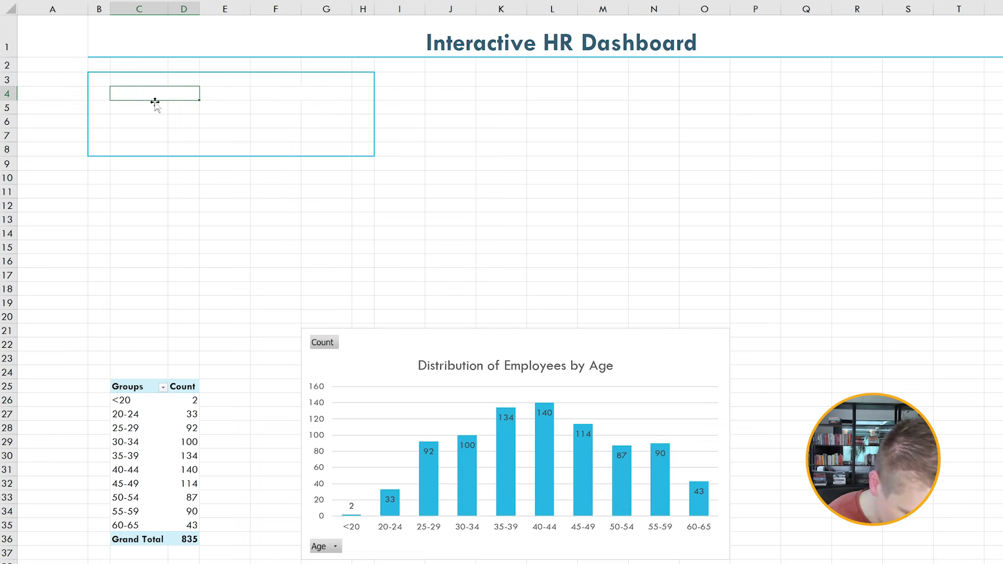
{"action": "type", "text": "Average Salary"}
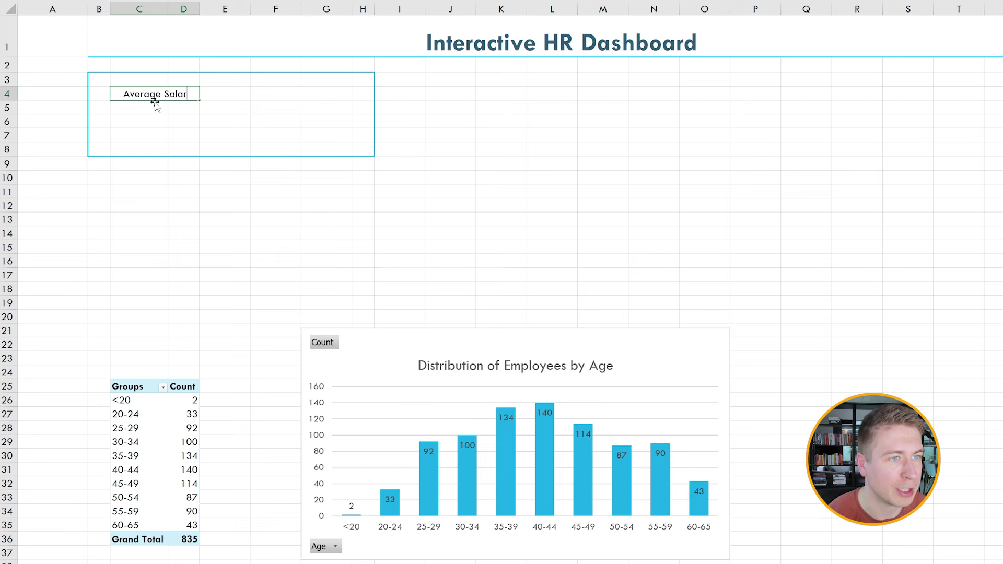
{"action": "key", "text": "Tab"}
{"action": "key", "text": "Tab"}
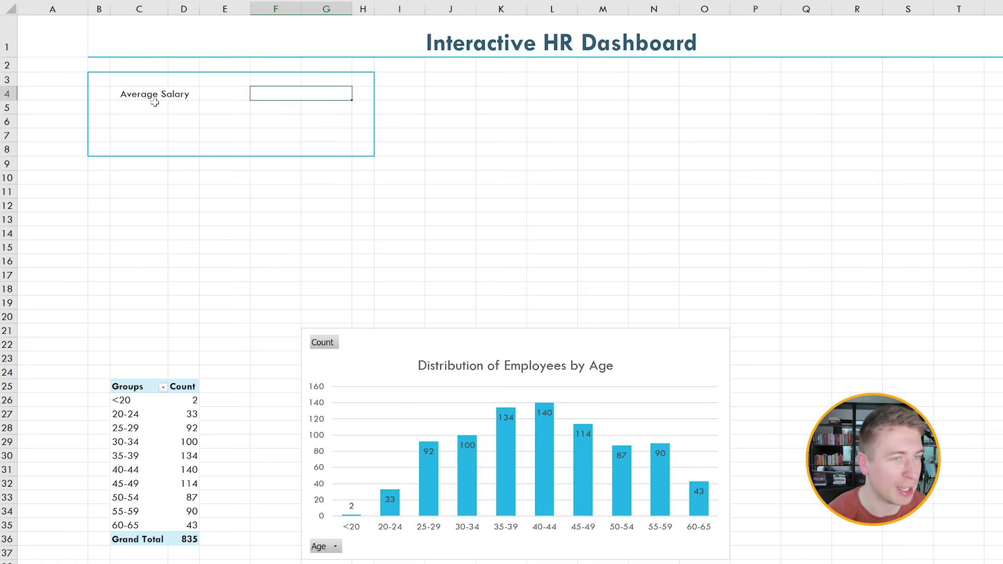
{"action": "type", "text": "Average Age"}
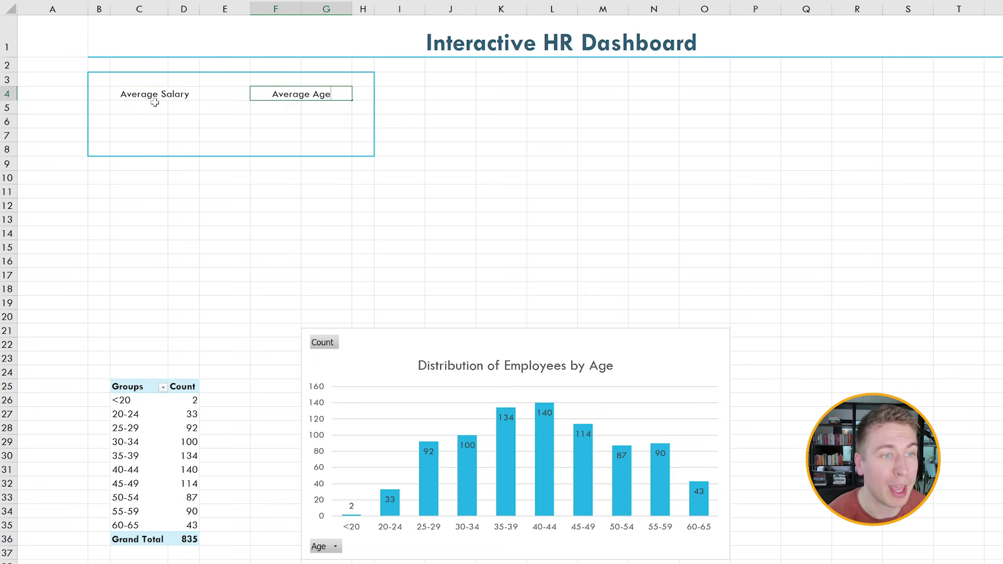
{"action": "key", "text": "Return"}
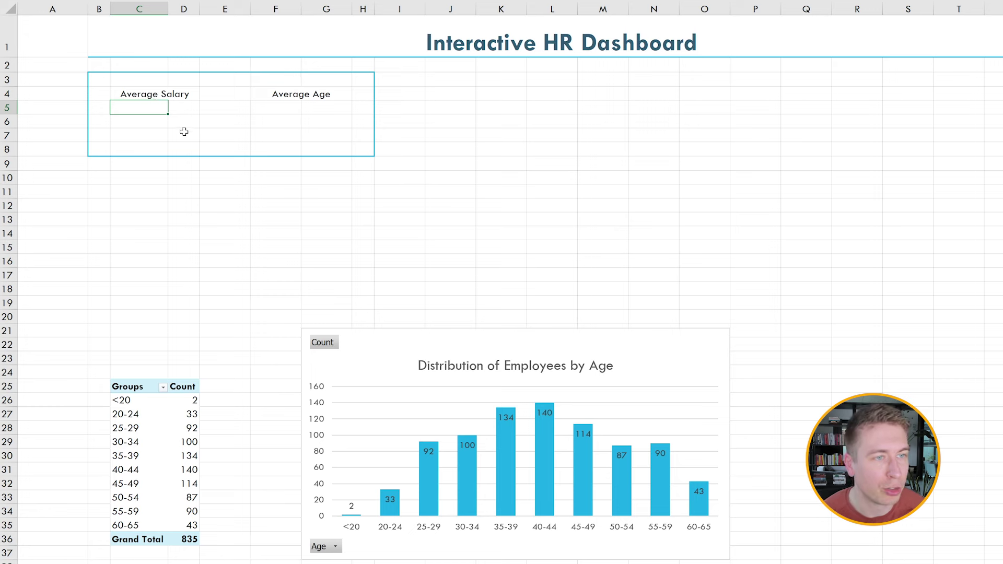
Merge and center C5:D7 and F5:G7 as value cells beneath the two labels
{"action": "left_click_drag", "start_coordinate": [139, 107], "coordinate": [183, 137]}
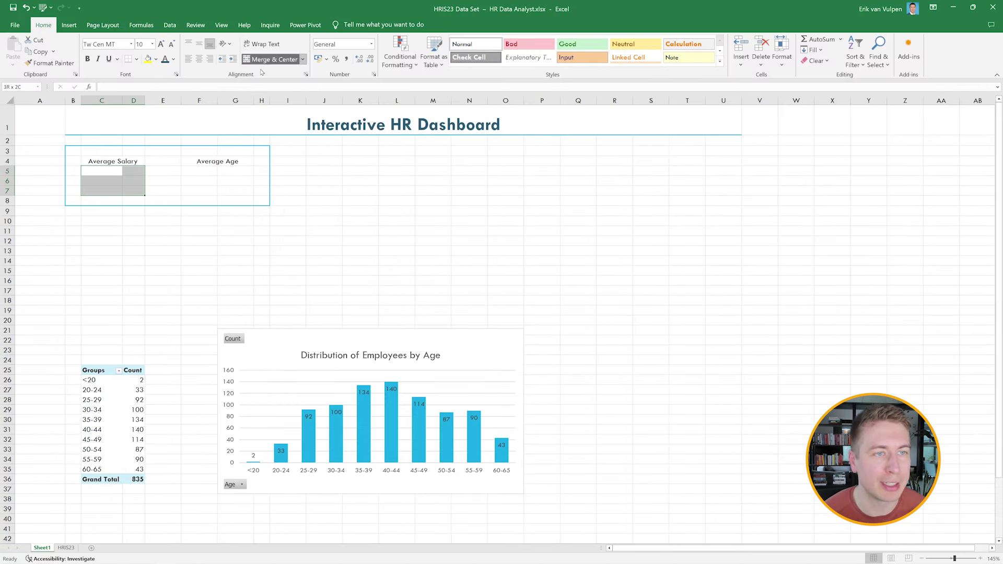
{"action": "left_click", "coordinate": [241, 60]}
{"action": "left_click_drag", "start_coordinate": [201, 171], "coordinate": [239, 186]}
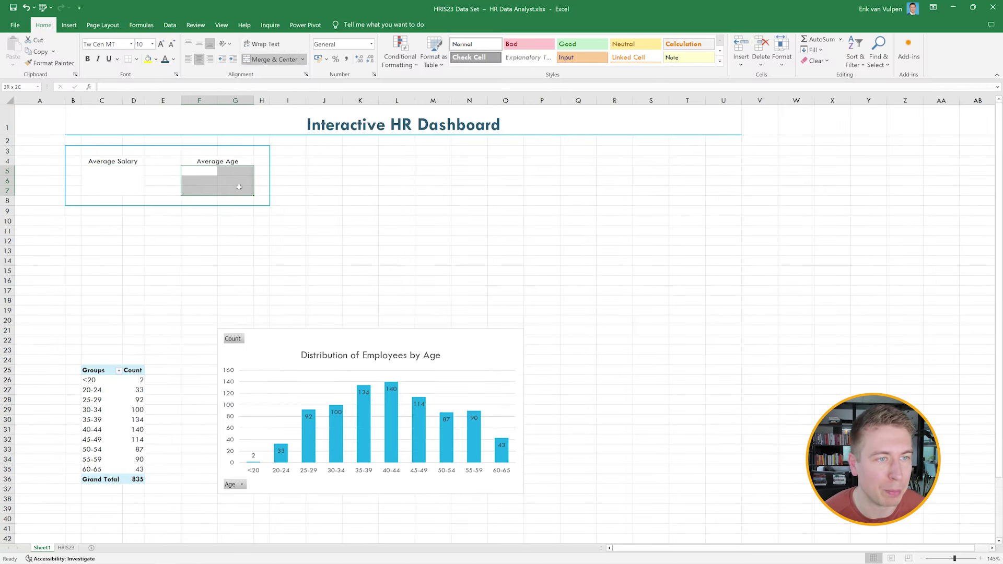
{"action": "left_click", "coordinate": [272, 59]}
Give columns C through G one equal width, about as wide as column C
{"action": "left_click_drag", "start_coordinate": [102, 101], "coordinate": [230, 102]}
{"action": "left_click_drag", "start_coordinate": [125, 104], "coordinate": [123, 103]}
{"action": "left_click", "coordinate": [122, 186]}
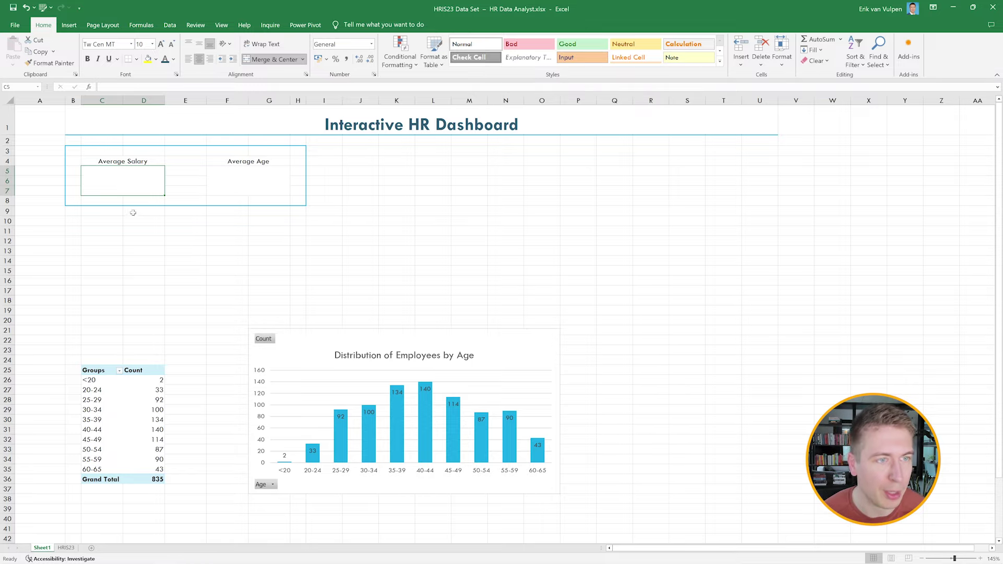
Create a PivotTable on a new worksheet from Table1 on the HRIS23 sheet
{"action": "left_click", "coordinate": [66, 548]}
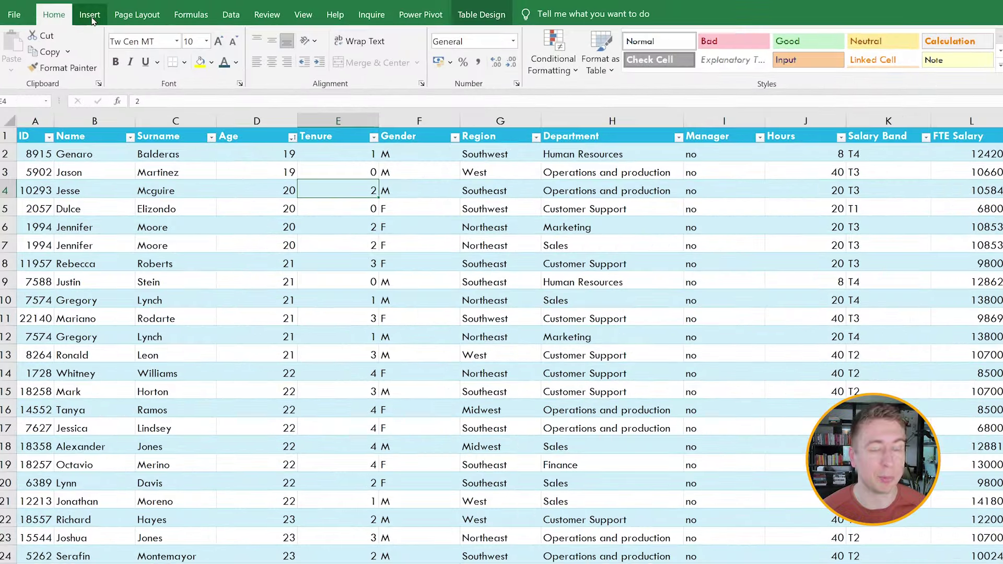
{"action": "left_click", "coordinate": [89, 14]}
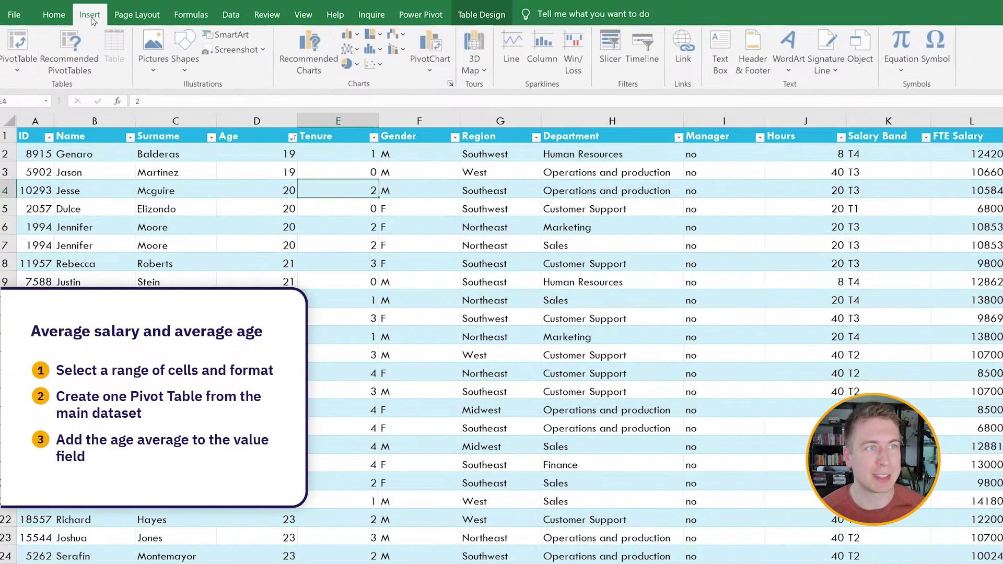
{"action": "left_click", "coordinate": [15, 50]}
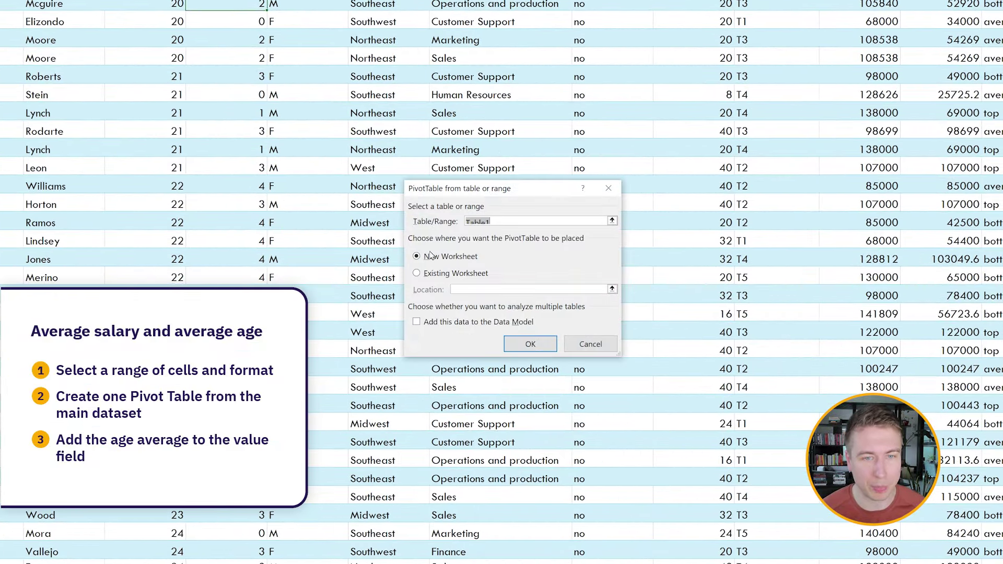
{"action": "left_click", "coordinate": [529, 344]}
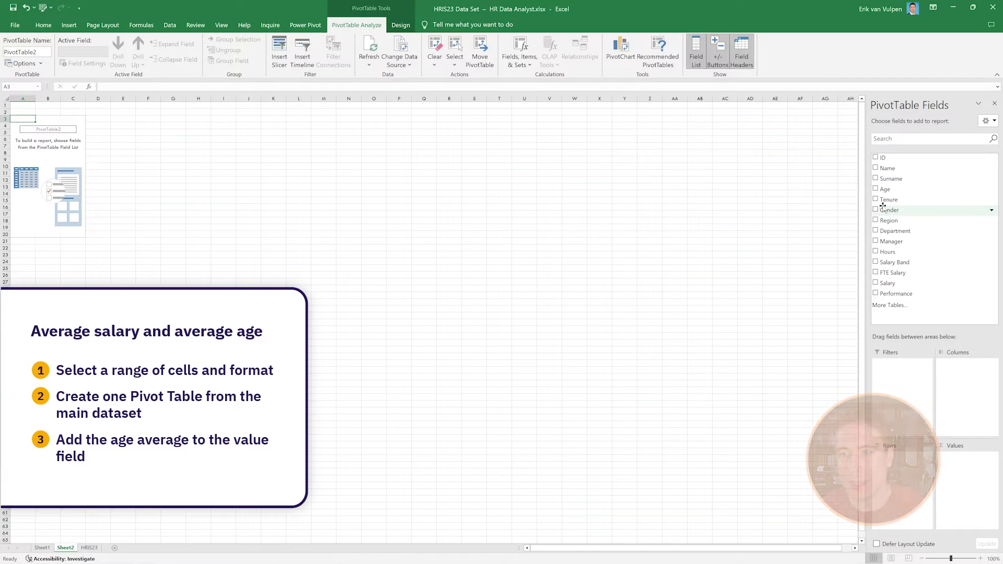
Add the Age field to the new PivotTable's values and summarize it by Average
{"action": "left_click_drag", "start_coordinate": [884, 190], "coordinate": [951, 486]}
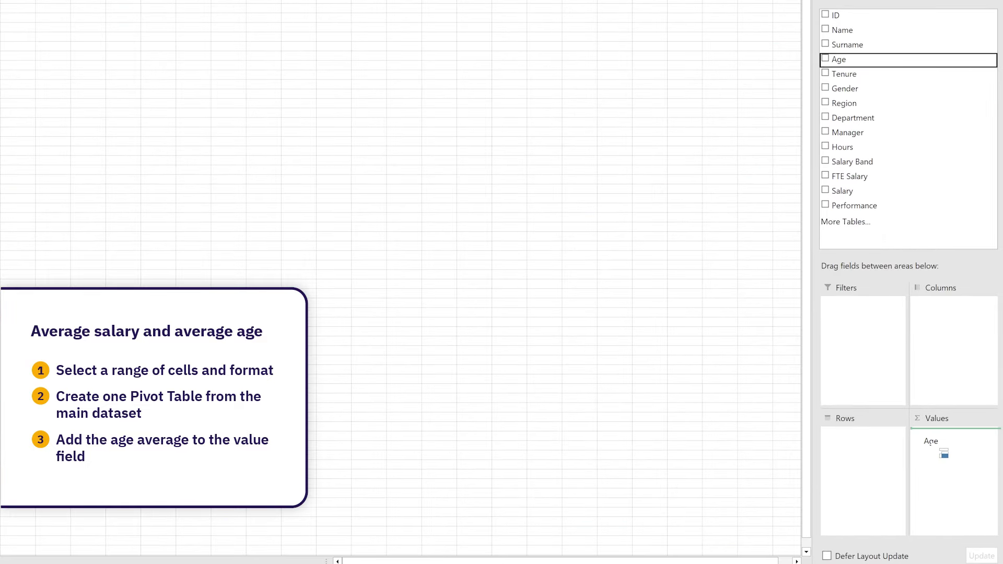
{"action": "left_click_drag", "start_coordinate": [931, 443], "coordinate": [931, 442]}
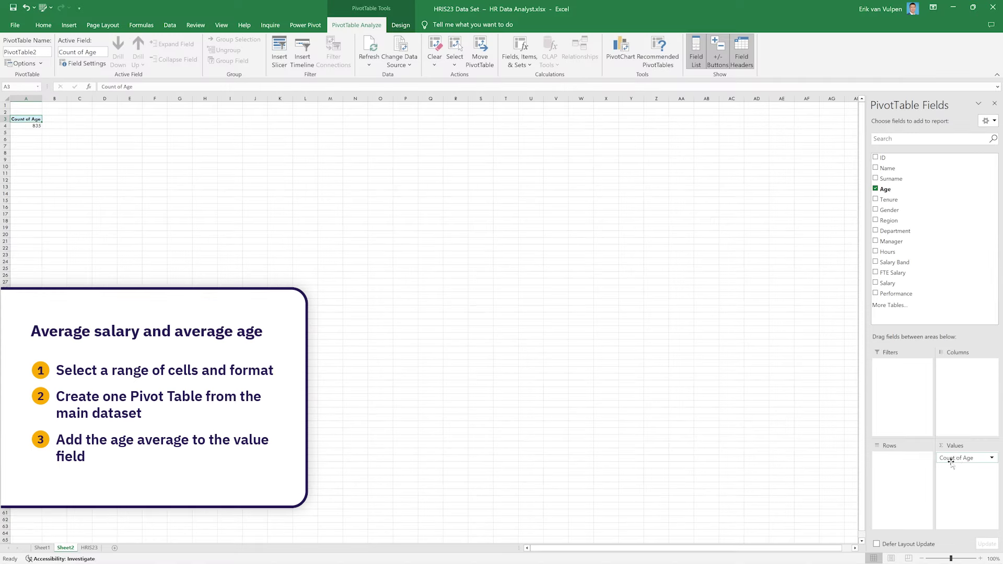
{"action": "left_click", "coordinate": [958, 460]}
{"action": "left_click", "coordinate": [956, 450]}
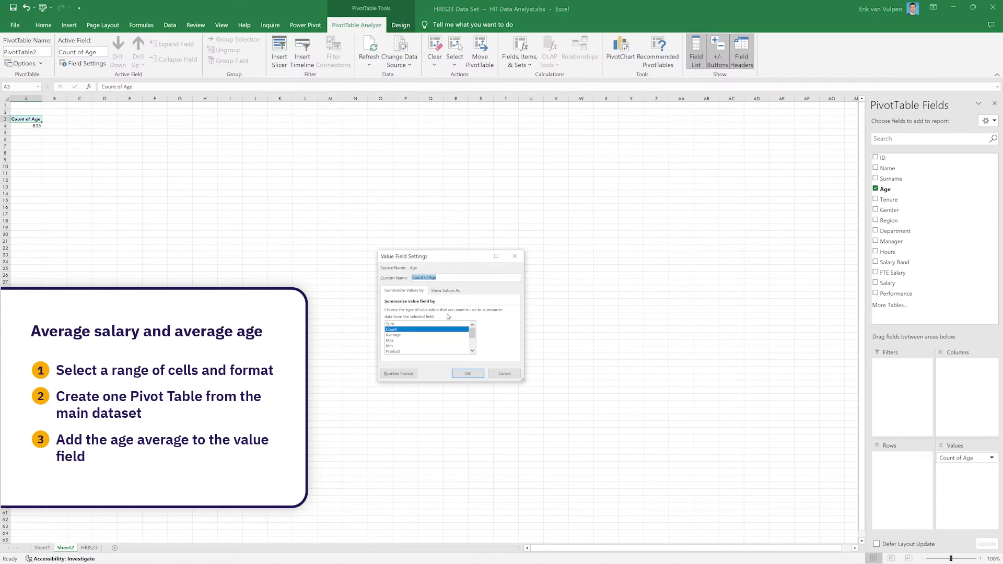
{"action": "left_click", "coordinate": [393, 335]}
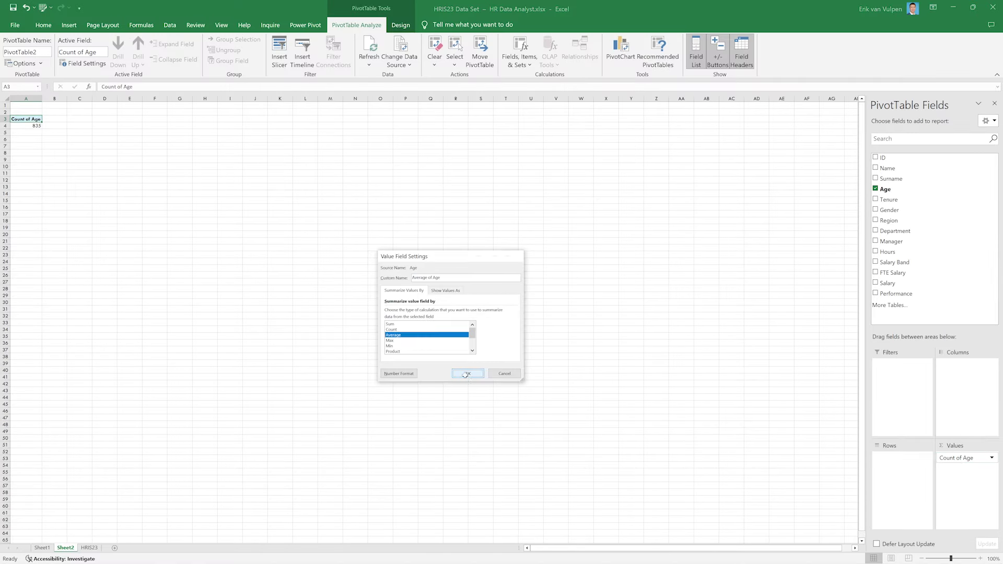
{"action": "left_click", "coordinate": [467, 373]}
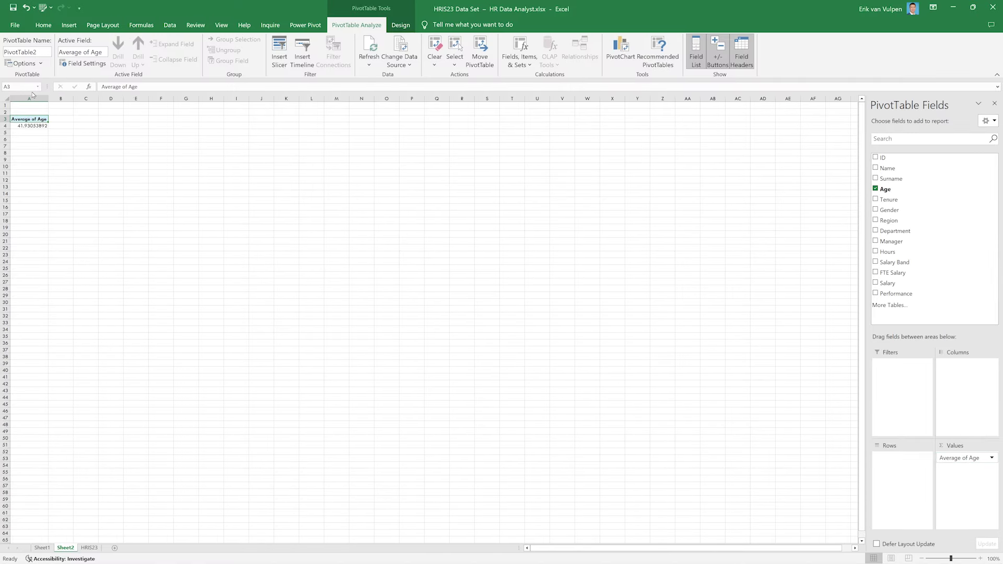
Create a PivotTable from Table1 on the existing worksheet at Sheet2 cell A7
{"action": "left_click", "coordinate": [34, 146]}
{"action": "left_click", "coordinate": [69, 25]}
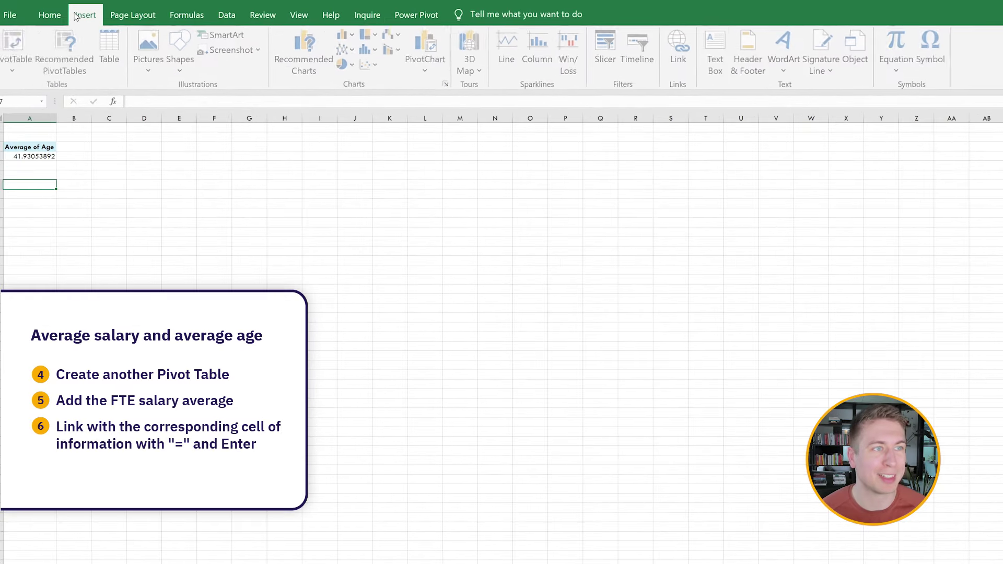
{"action": "left_click", "coordinate": [11, 48]}
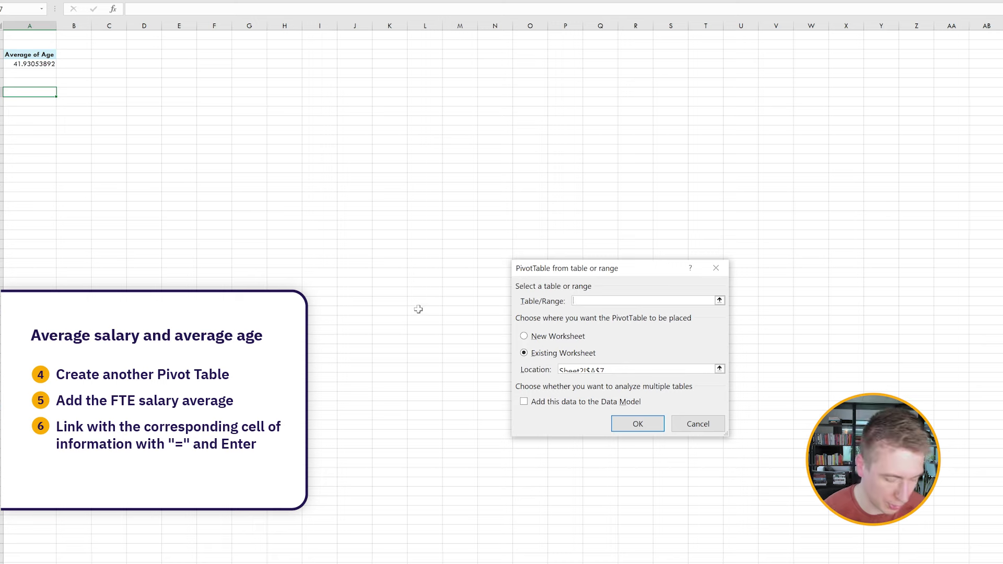
{"action": "type", "text": "Table1"}
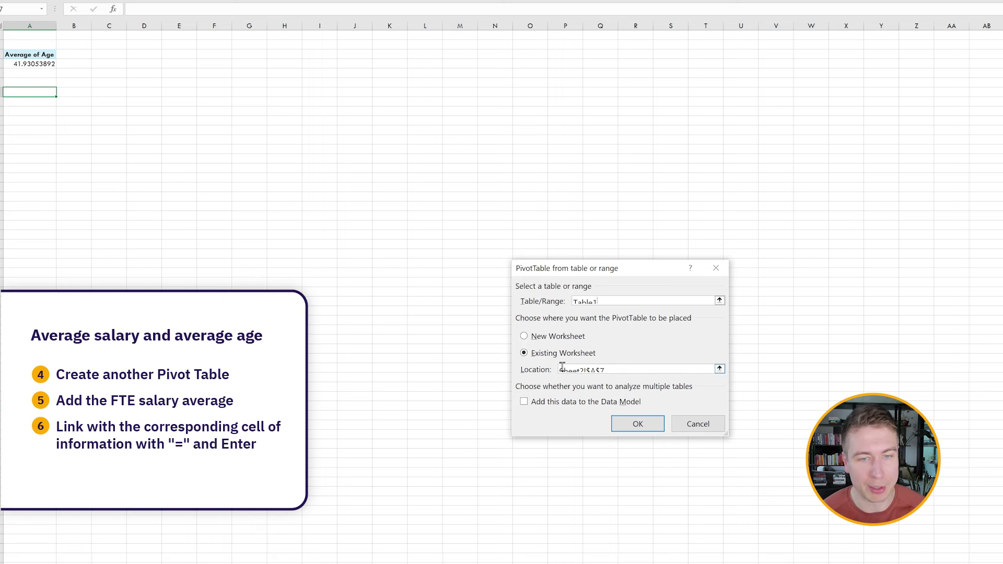
{"action": "left_click", "coordinate": [639, 425]}
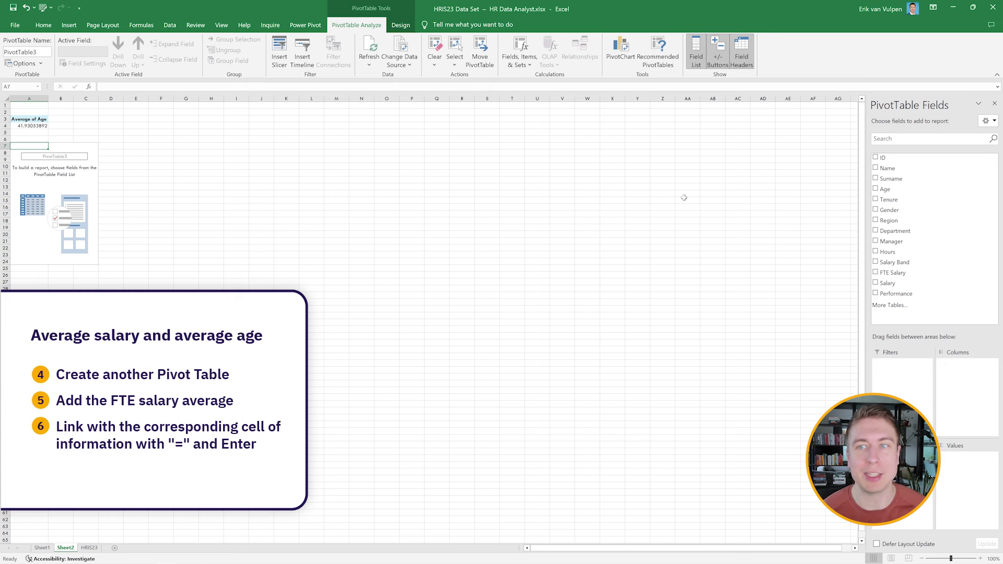
Add FTE Salary to the new PivotTable's values and summarize it by Average
{"action": "left_click_drag", "start_coordinate": [897, 272], "coordinate": [959, 470]}
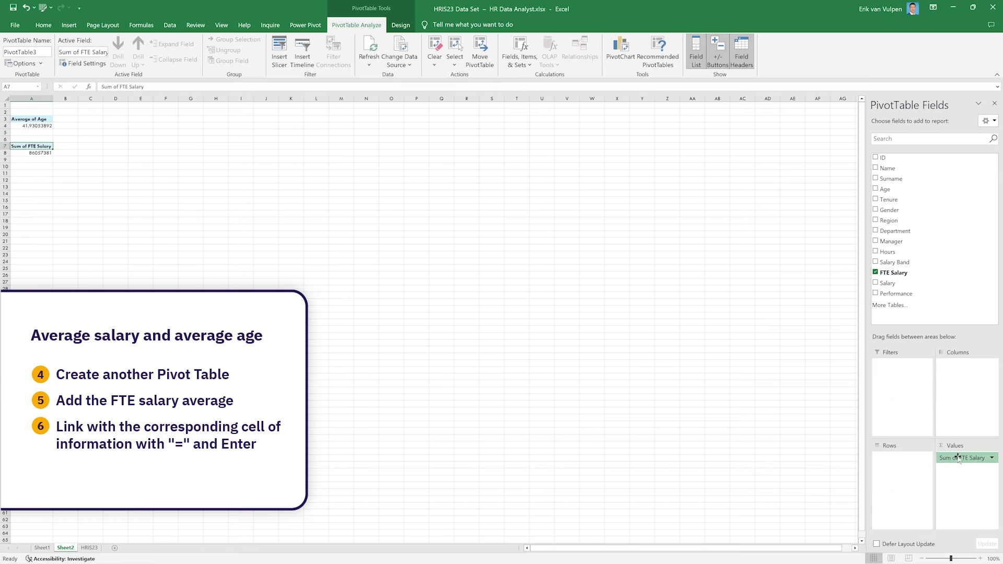
{"action": "left_click", "coordinate": [958, 457]}
{"action": "left_click", "coordinate": [930, 518]}
{"action": "double_click", "coordinate": [399, 335]}
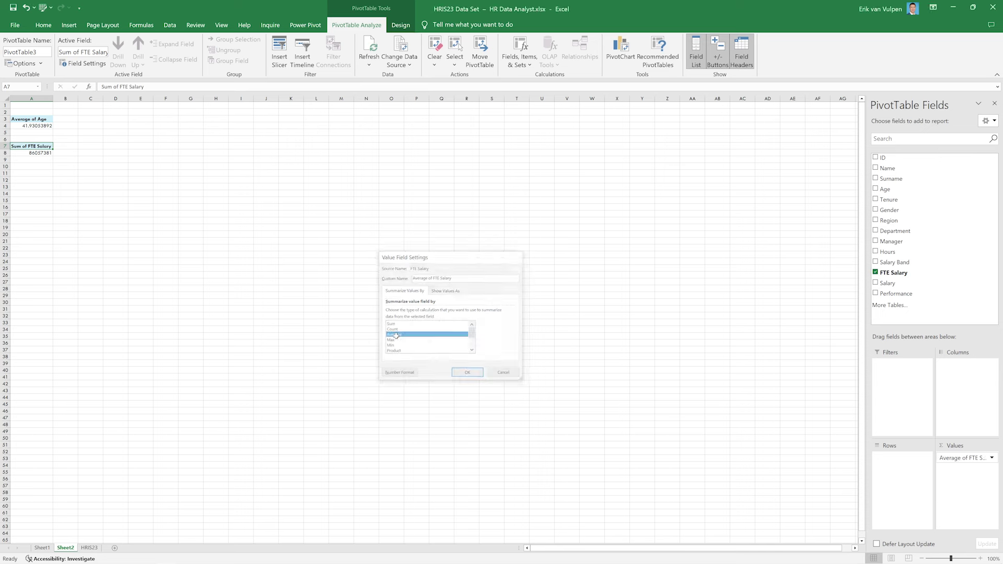
{"action": "left_click", "coordinate": [44, 126]}
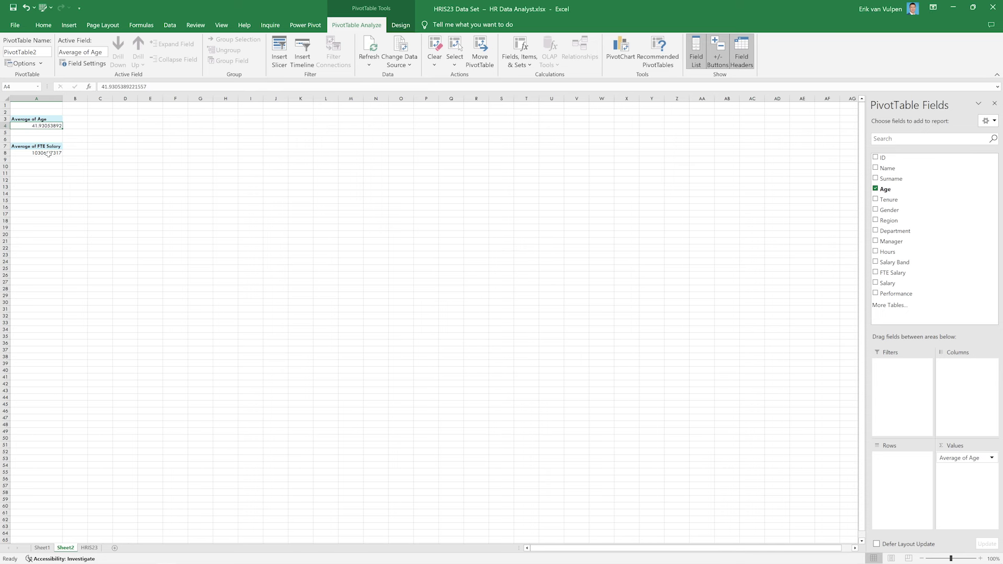
{"action": "left_click", "coordinate": [52, 152]}
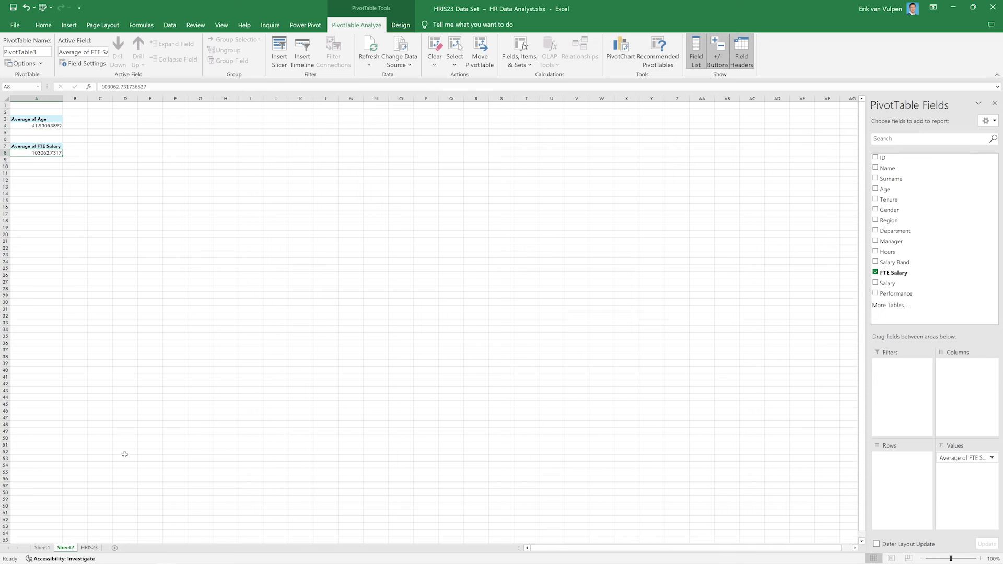
Rename Sheet1 to Dashboard
{"action": "left_click", "coordinate": [37, 548]}
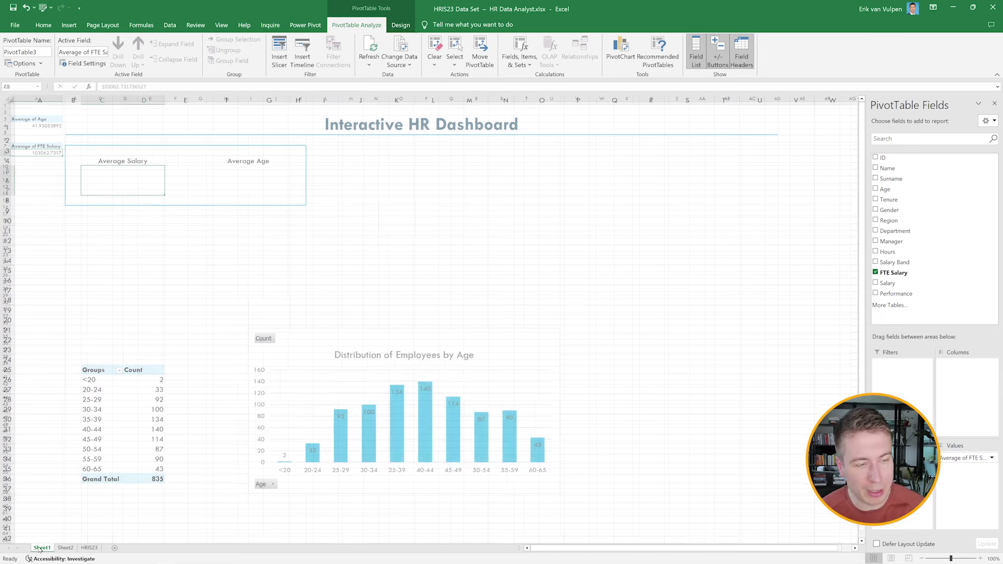
{"action": "right_click", "coordinate": [39, 549]}
{"action": "left_click", "coordinate": [63, 452]}
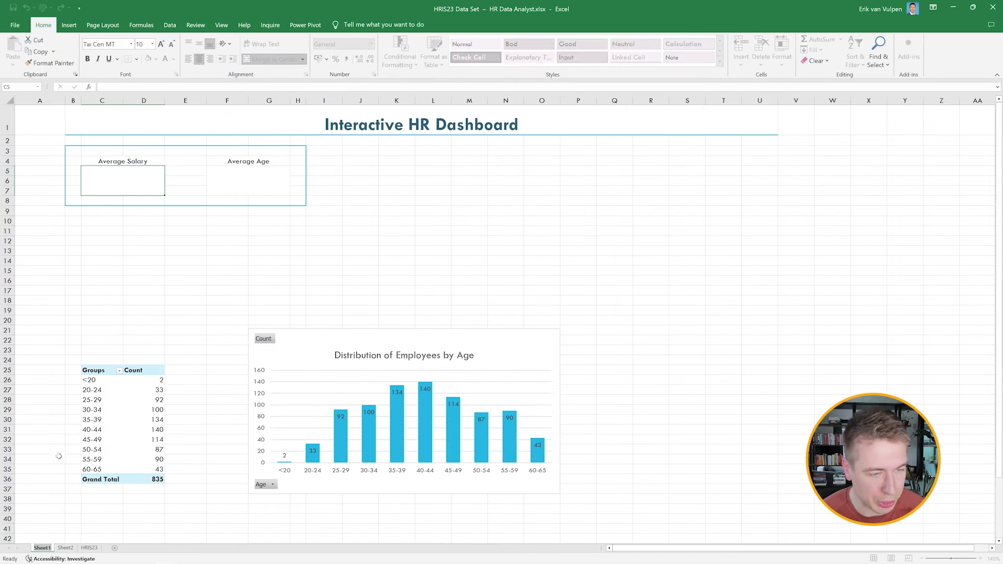
{"action": "type", "text": "Dashboard"}
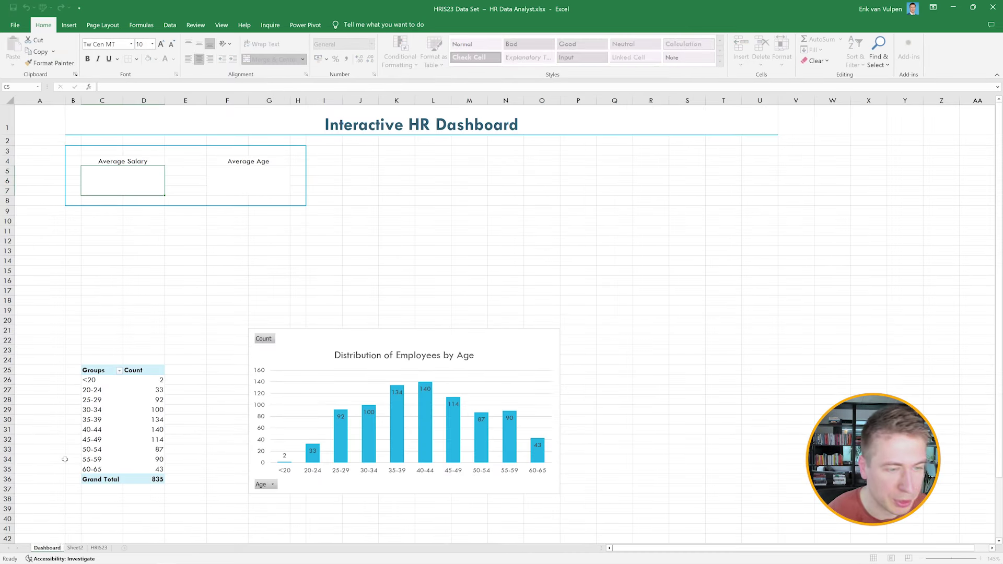
{"action": "key", "text": "Return"}
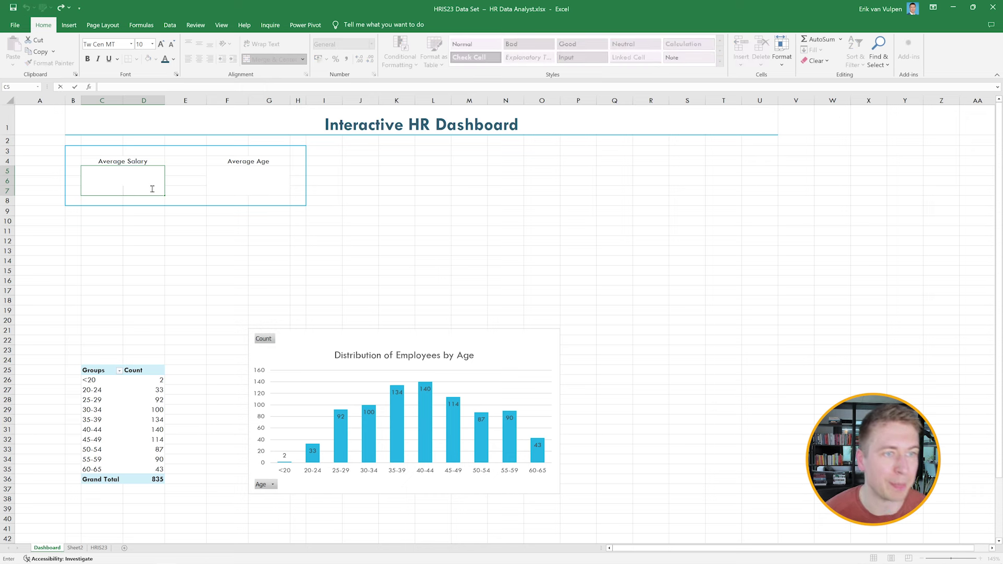
Link the Average Salary value cell to the average FTE salary in Sheet2 cell A8
{"action": "type", "text": "="}
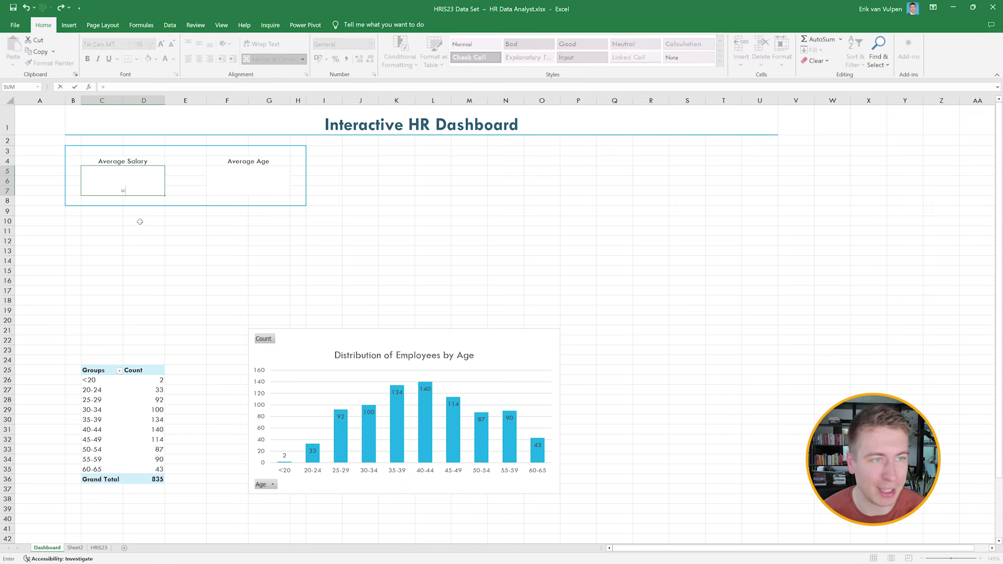
{"action": "left_click", "coordinate": [74, 548]}
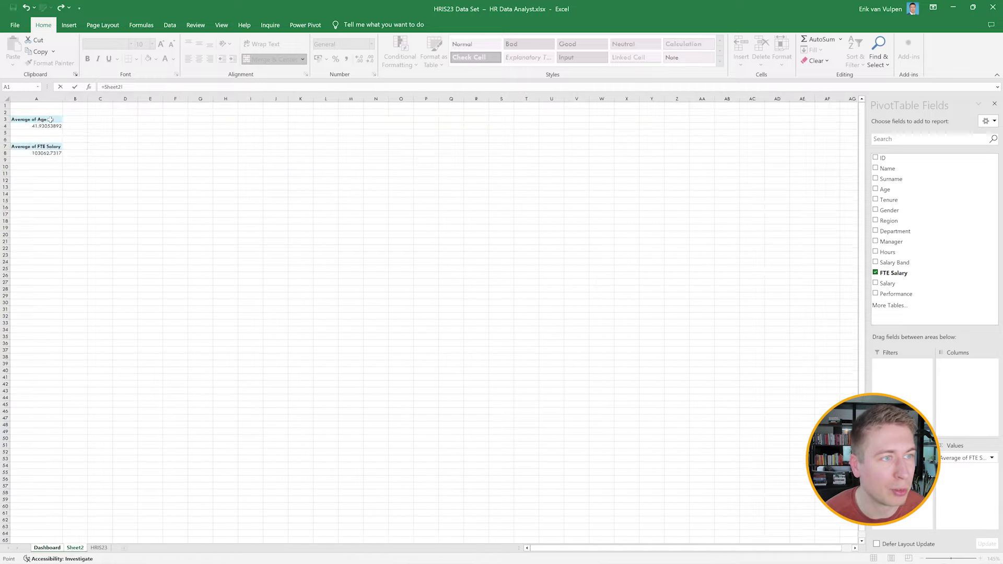
{"action": "left_click", "coordinate": [66, 216]}
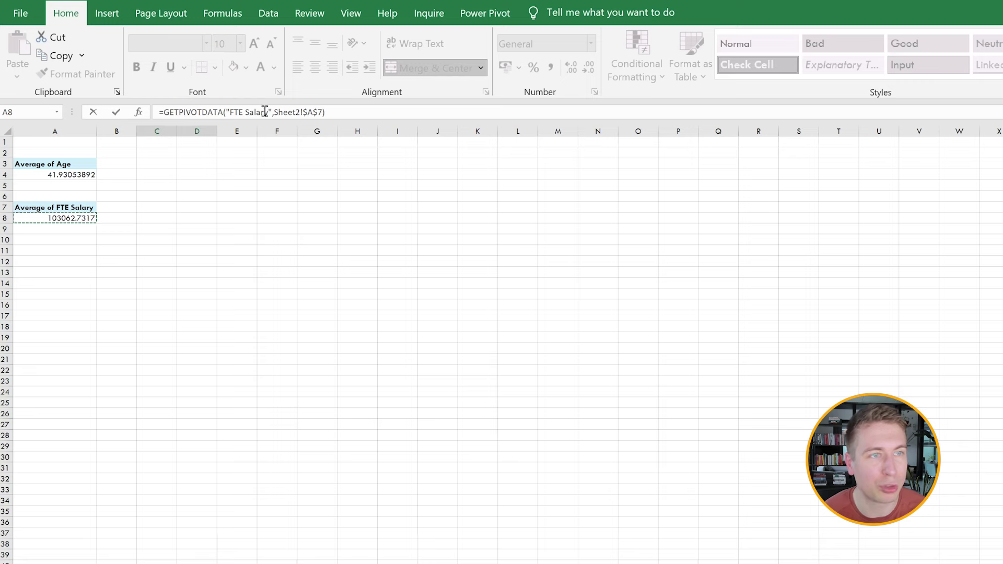
{"action": "left_click", "coordinate": [386, 114]}
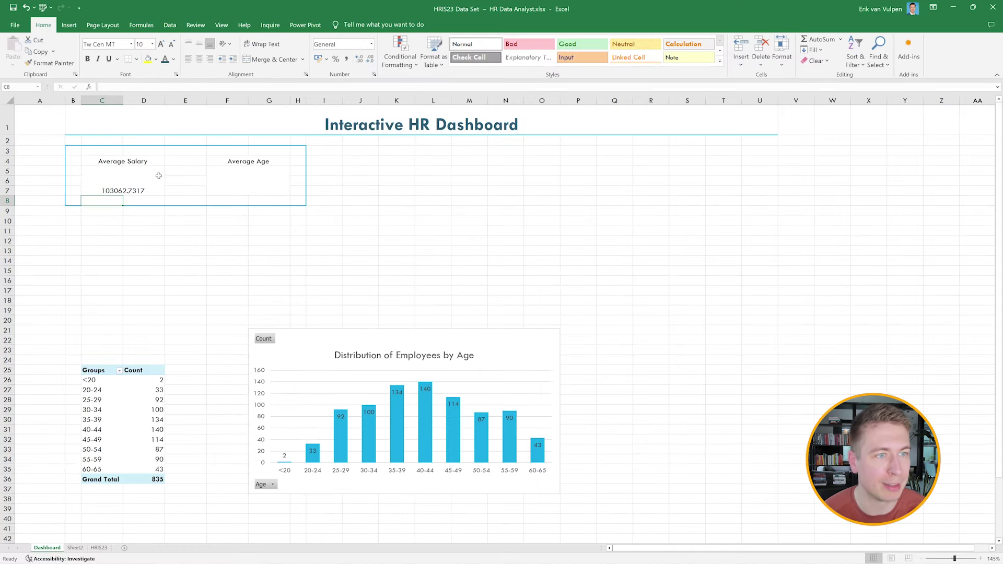
Format the average salary value in the $ English (United States) accounting format
{"action": "left_click", "coordinate": [137, 183]}
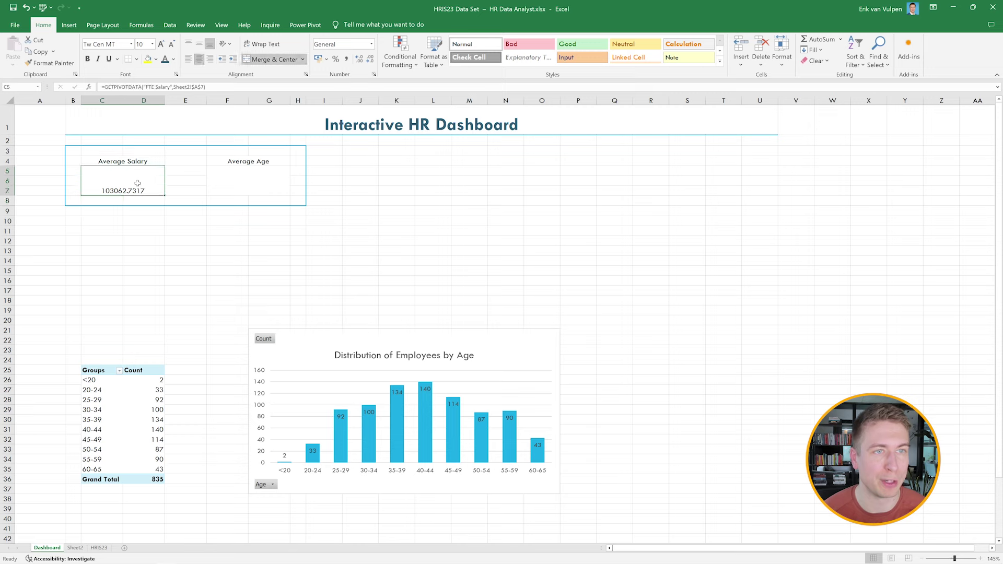
{"action": "left_click", "coordinate": [326, 59]}
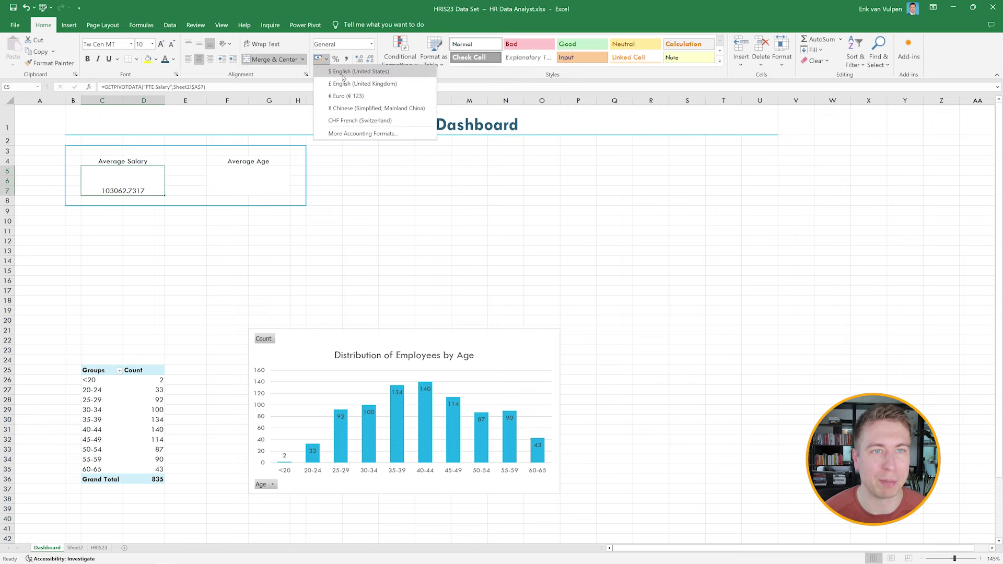
{"action": "left_click", "coordinate": [343, 71]}
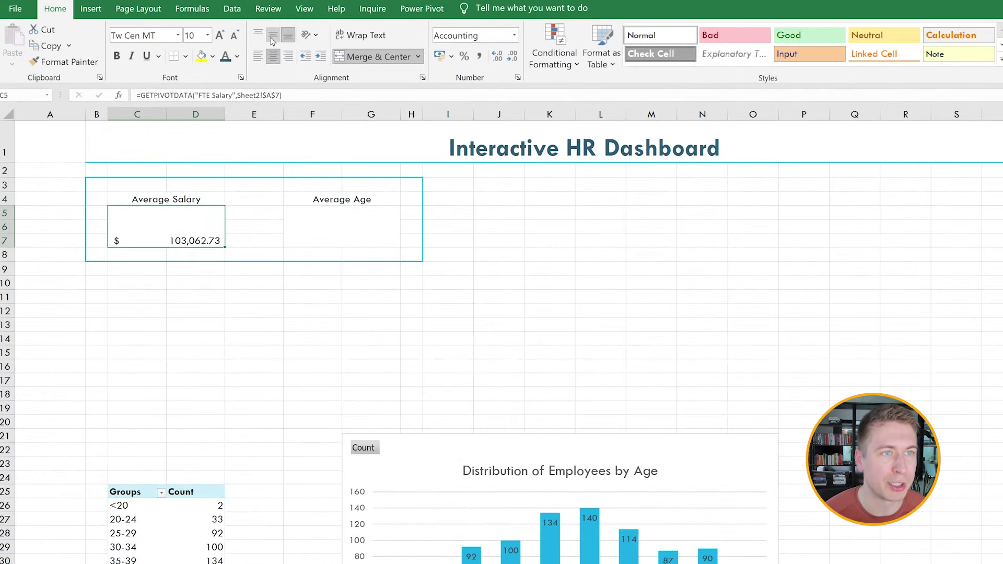
Middle-align the average salary value at font size 14 and show it without decimals
{"action": "left_click", "coordinate": [199, 45]}
{"action": "left_click", "coordinate": [219, 35]}
{"action": "left_click", "coordinate": [219, 35]}
{"action": "left_click", "coordinate": [220, 35]}
{"action": "left_click", "coordinate": [219, 35]}
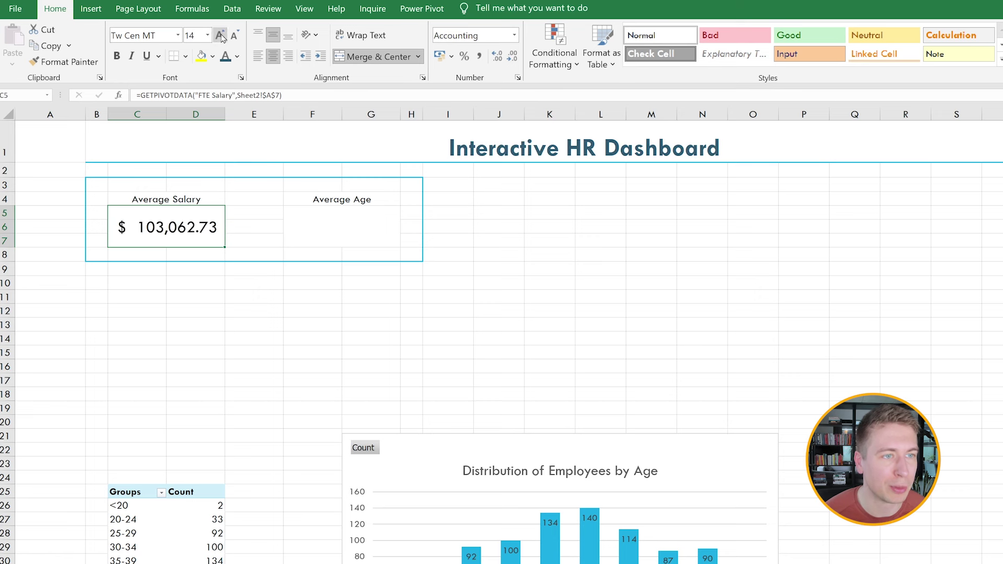
{"action": "left_click", "coordinate": [234, 36]}
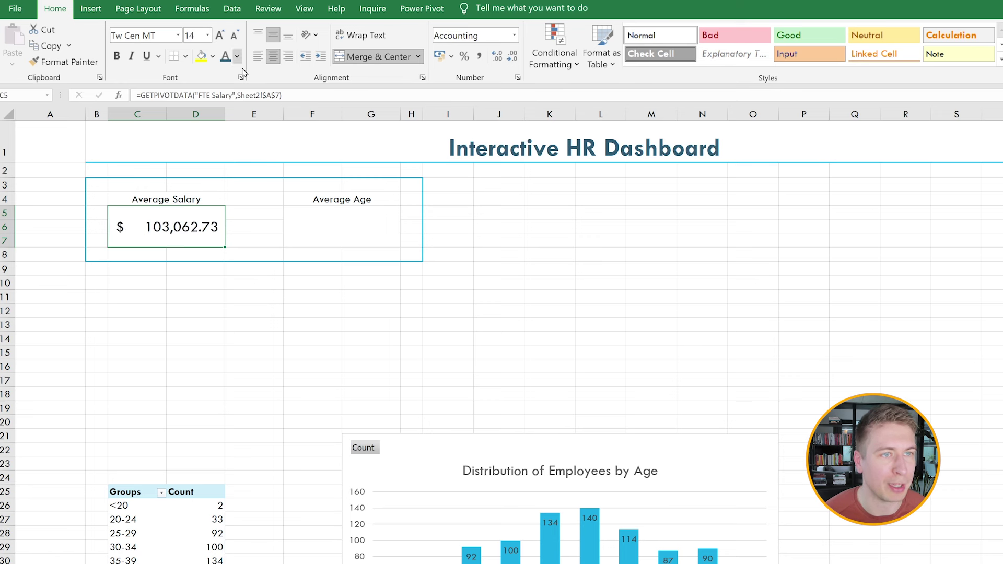
{"action": "left_click", "coordinate": [510, 57]}
{"action": "left_click", "coordinate": [510, 56]}
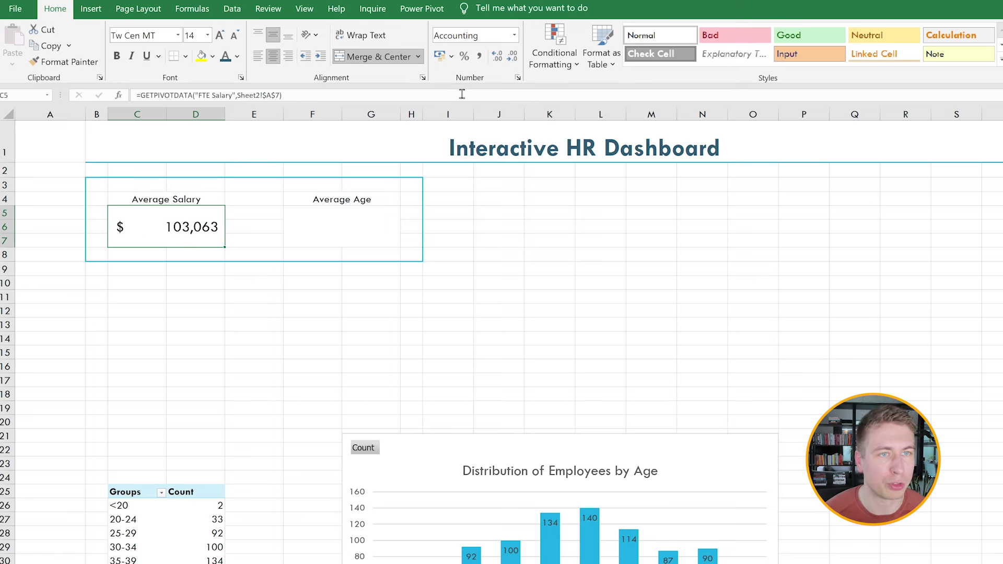
Make the average salary value bold in the theme's bright light blue and enlarge its font by two sizes
{"action": "left_click", "coordinate": [237, 56]}
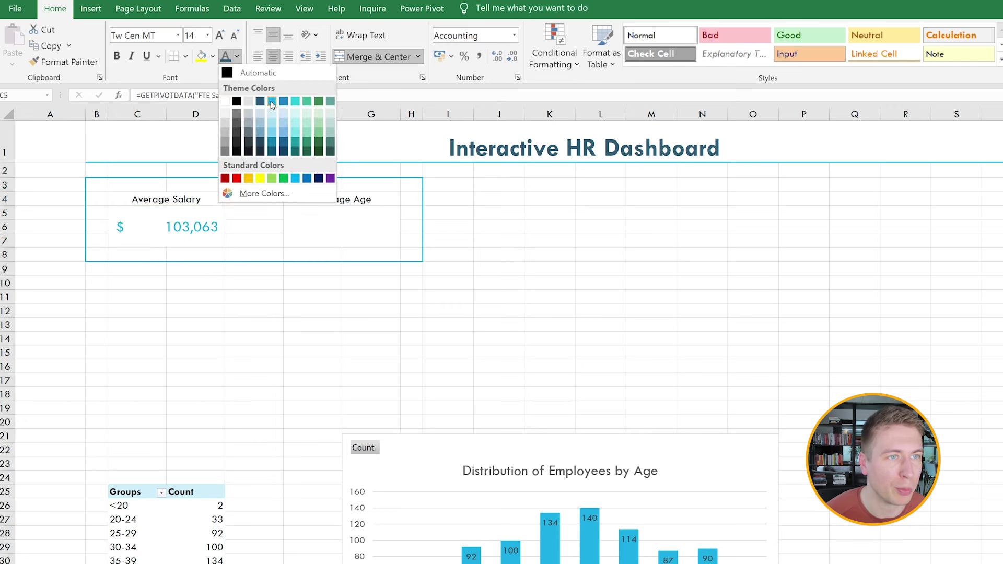
{"action": "left_click", "coordinate": [272, 103]}
{"action": "left_click", "coordinate": [117, 56]}
{"action": "left_click", "coordinate": [219, 35]}
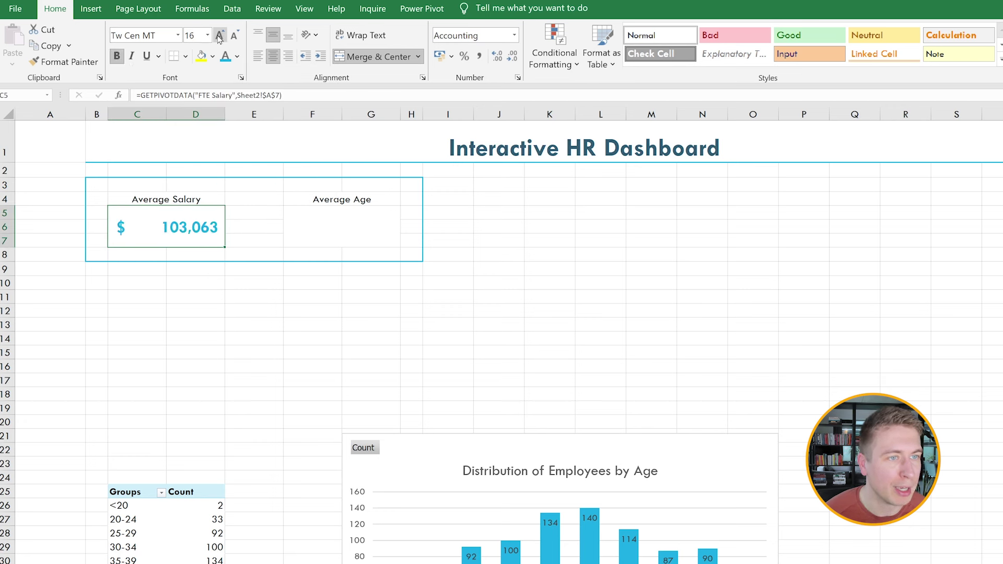
{"action": "left_click", "coordinate": [219, 36]}
Color the Average Salary and Average Age labels in the theme's dark blue, matching the dashboard title
{"action": "left_click", "coordinate": [188, 202]}
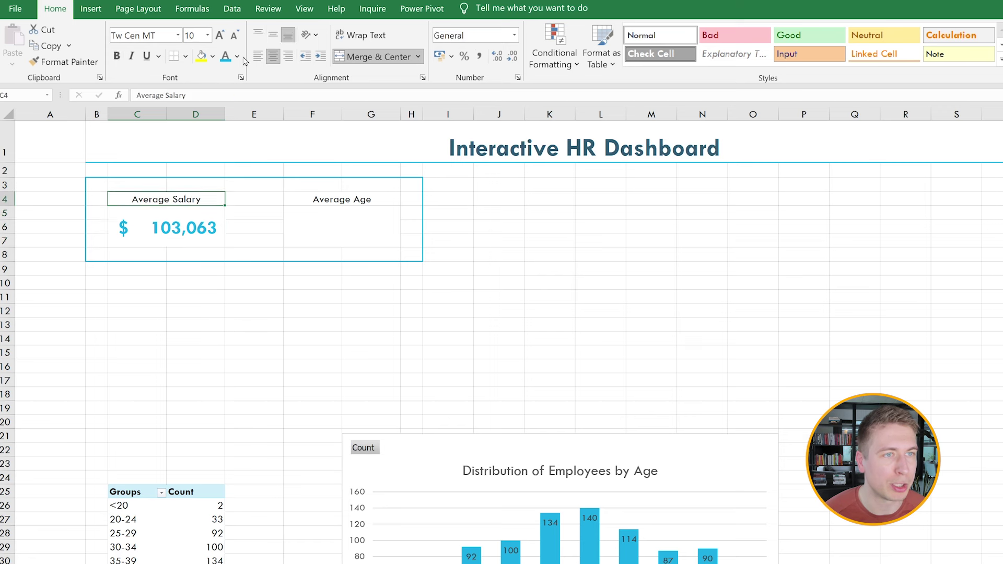
{"action": "left_click", "coordinate": [238, 57]}
{"action": "left_click", "coordinate": [263, 105]}
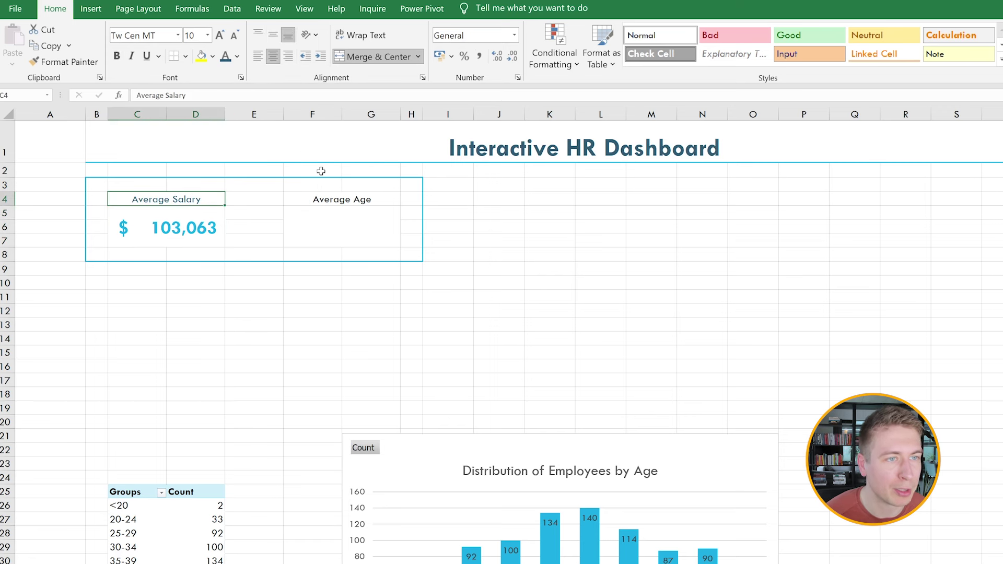
{"action": "left_click", "coordinate": [345, 200]}
Link the Average Age value cell F5 to the average age in Sheet2 cell A4
{"action": "left_click", "coordinate": [347, 219]}
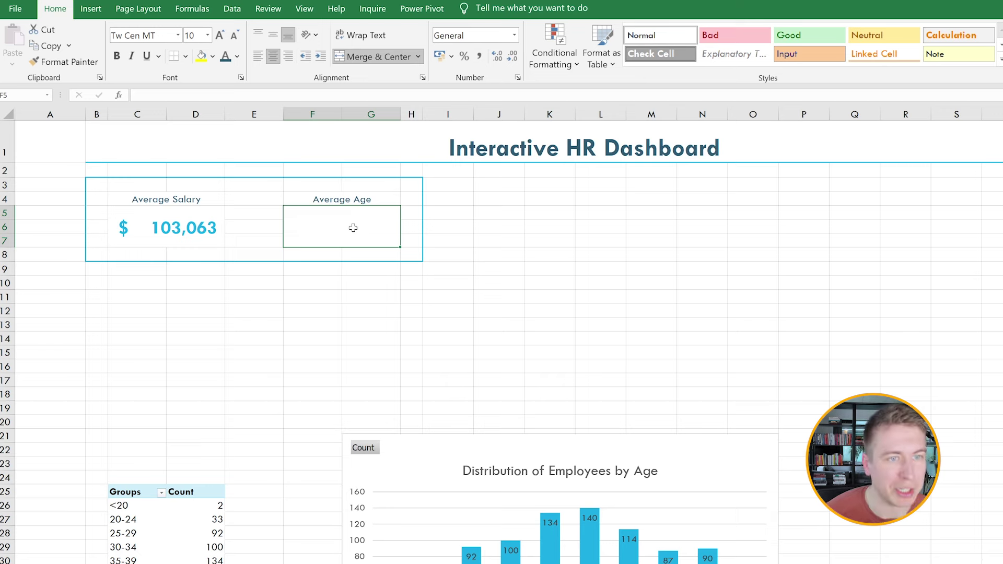
{"action": "double_click", "coordinate": [361, 236]}
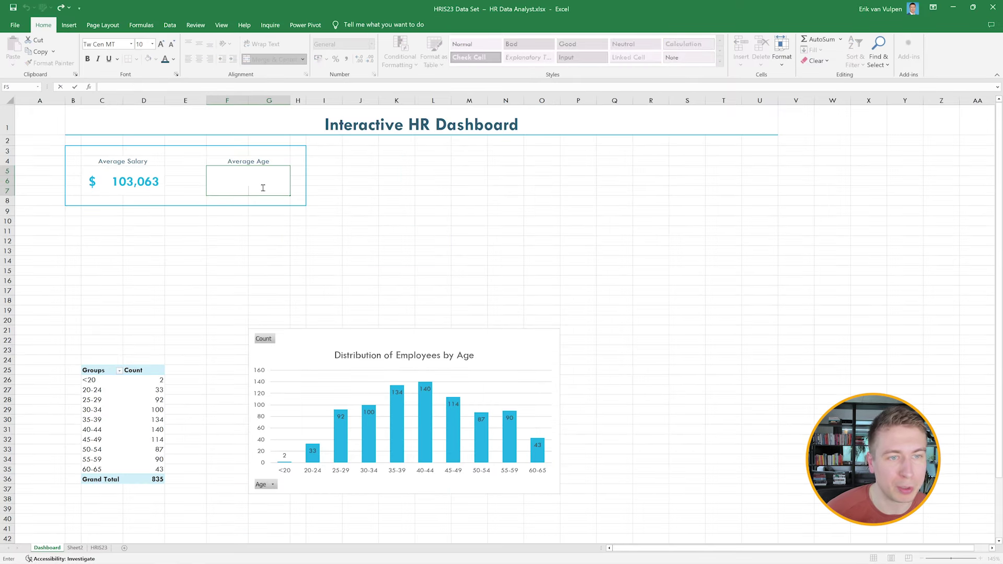
{"action": "type", "text": "="}
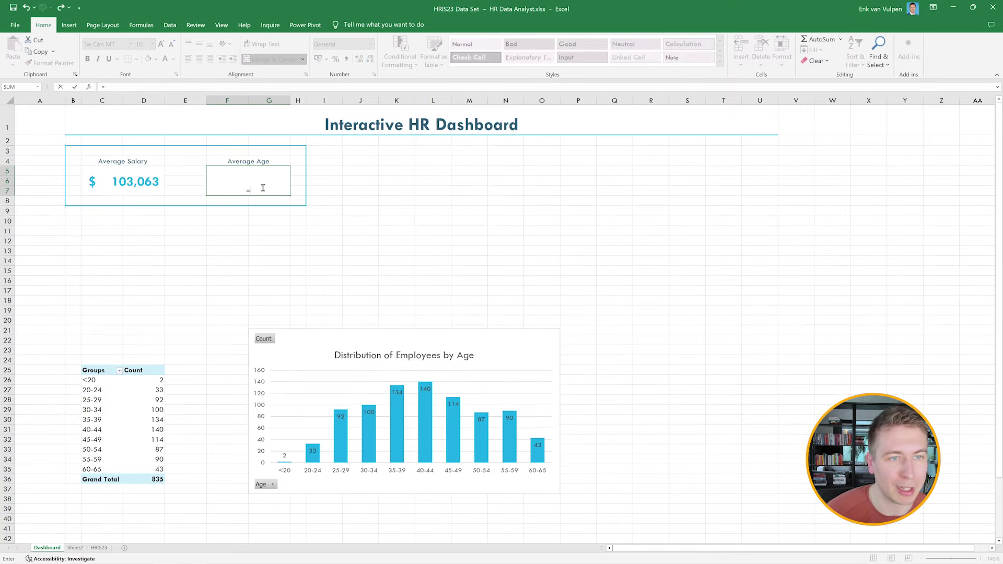
{"action": "left_click", "coordinate": [75, 548]}
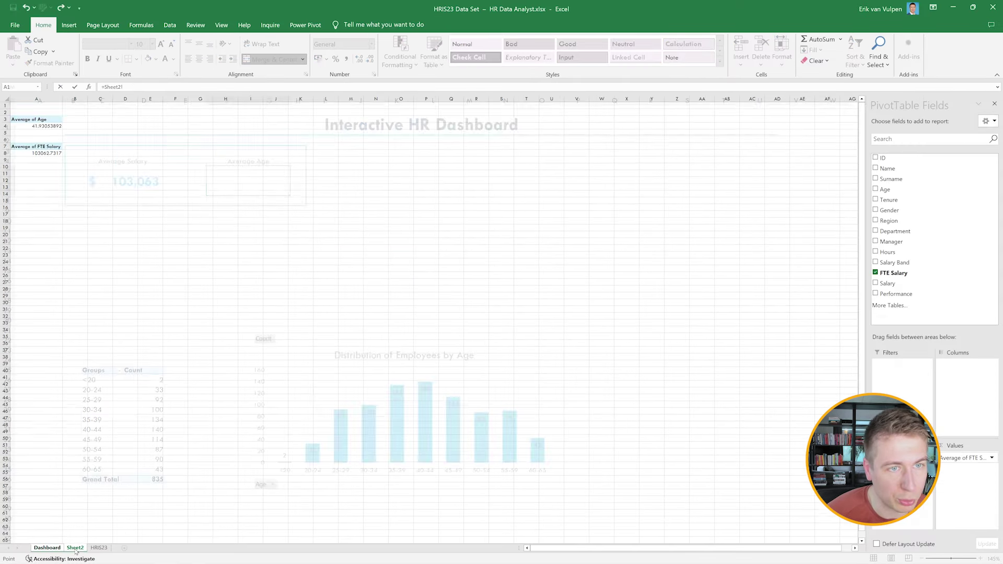
{"action": "left_click", "coordinate": [35, 126]}
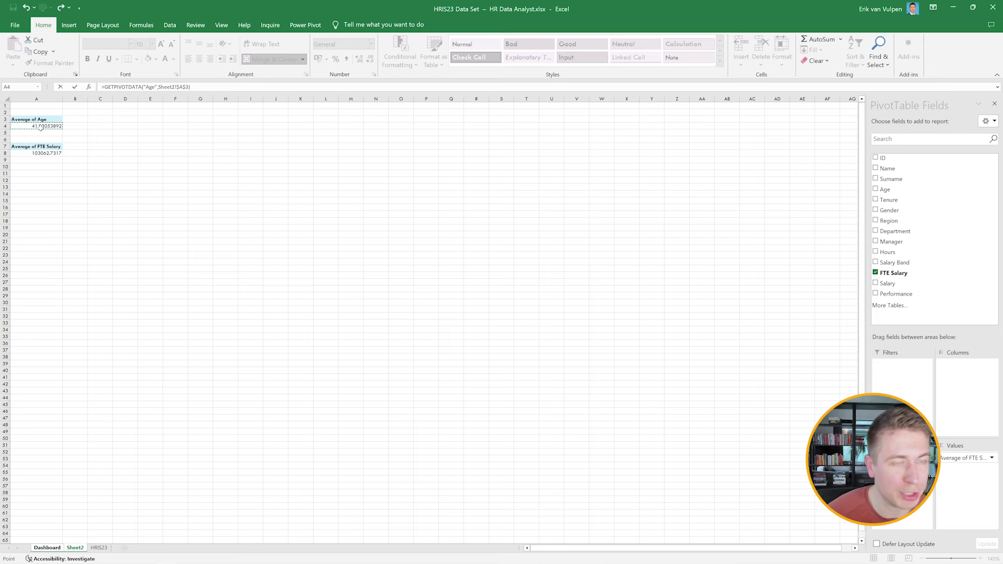
{"action": "key", "text": "Return"}
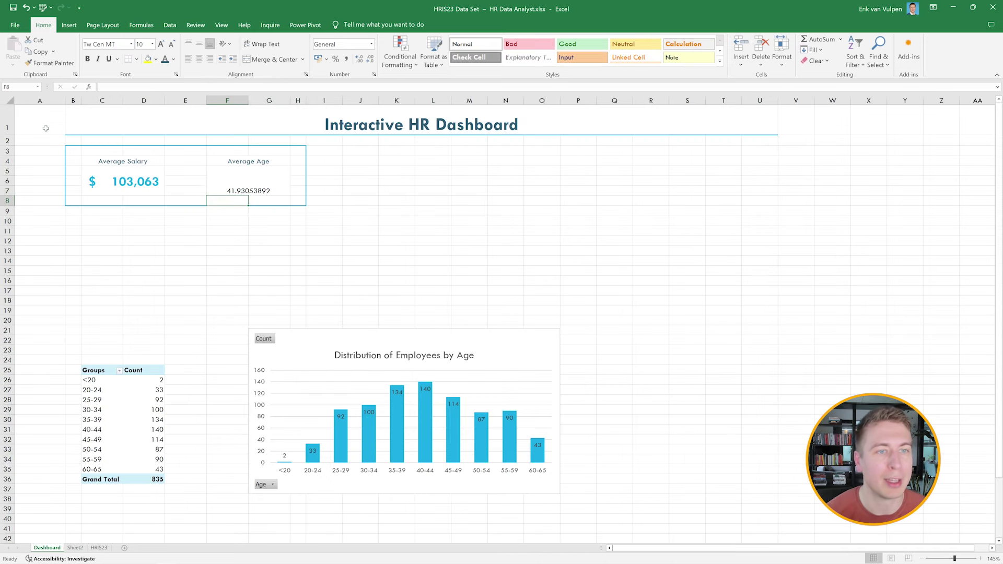
Reduce the average age value to two decimal places
{"action": "left_click", "coordinate": [251, 181]}
{"action": "left_click", "coordinate": [369, 59]}
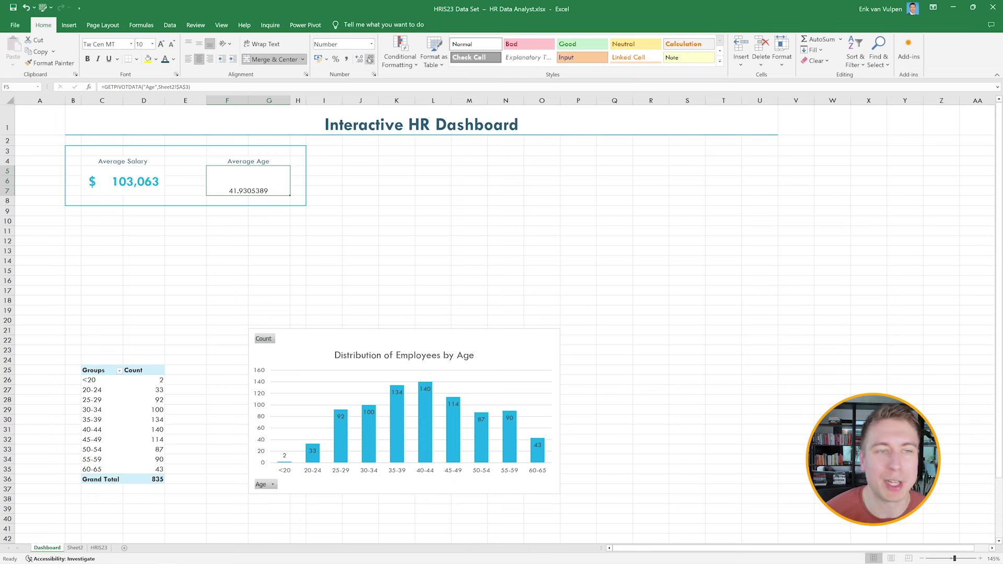
{"action": "left_click", "coordinate": [370, 59]}
{"action": "left_click", "coordinate": [369, 59]}
{"action": "left_click", "coordinate": [370, 59]}
{"action": "left_click", "coordinate": [369, 59]}
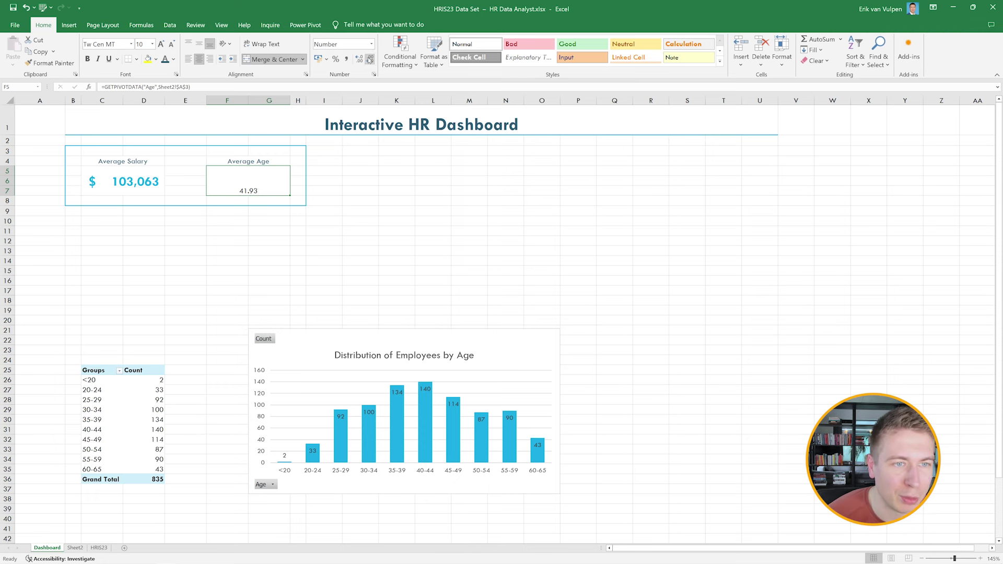
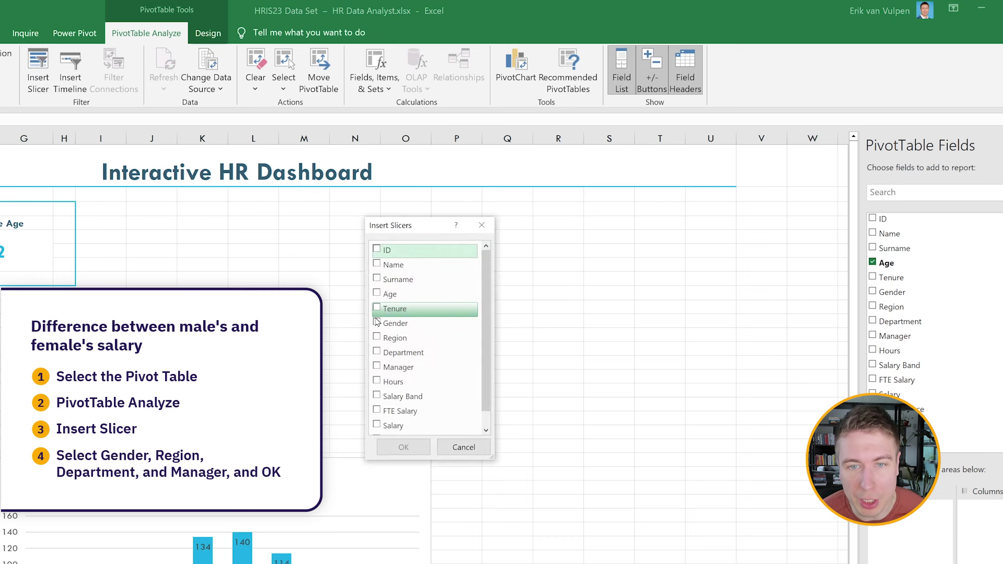
Insert slicers for Gender, Region, Department and Manager from the age pivot table
{"action": "left_click", "coordinate": [377, 323]}
{"action": "left_click", "coordinate": [376, 338]}
{"action": "left_click", "coordinate": [377, 352]}
{"action": "left_click", "coordinate": [377, 366]}
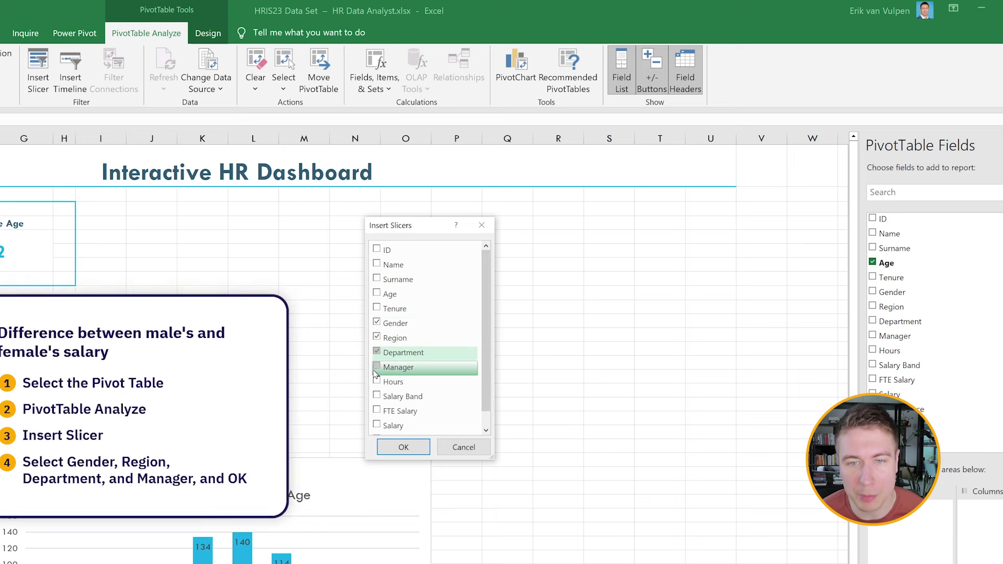
{"action": "left_click", "coordinate": [400, 448]}
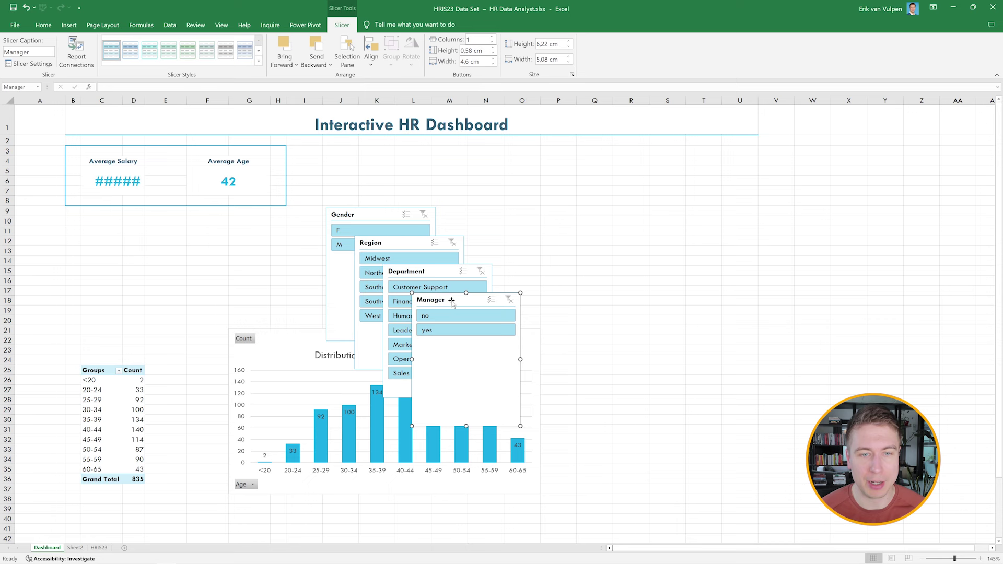
Spread the overlapping Manager, Department, Region and Gender slicers apart so each one is fully accessible on the dashboard
{"action": "left_click_drag", "start_coordinate": [451, 300], "coordinate": [639, 202]}
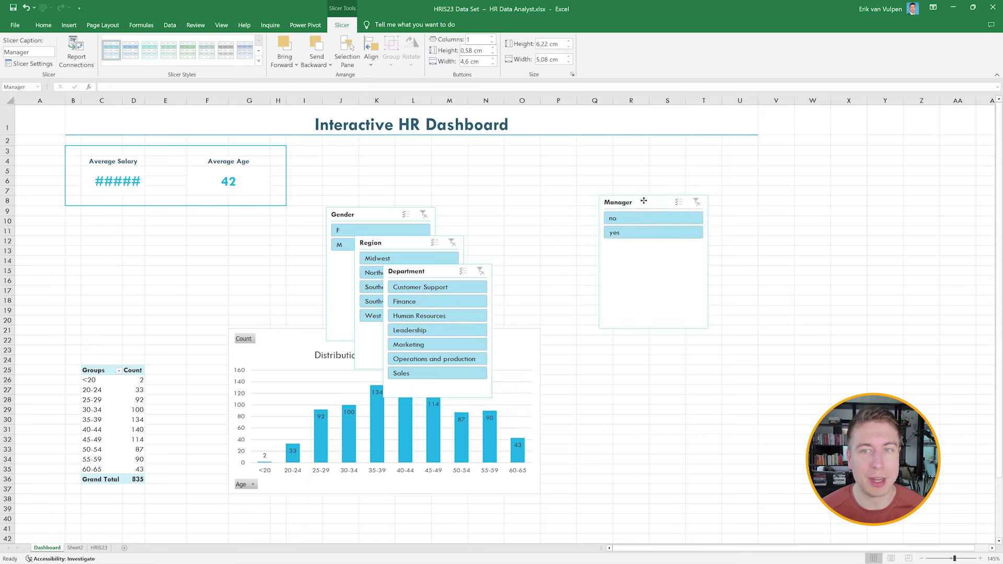
{"action": "left_click_drag", "start_coordinate": [436, 272], "coordinate": [624, 354]}
{"action": "left_click_drag", "start_coordinate": [406, 242], "coordinate": [521, 192]}
{"action": "left_click_drag", "start_coordinate": [353, 216], "coordinate": [370, 166]}
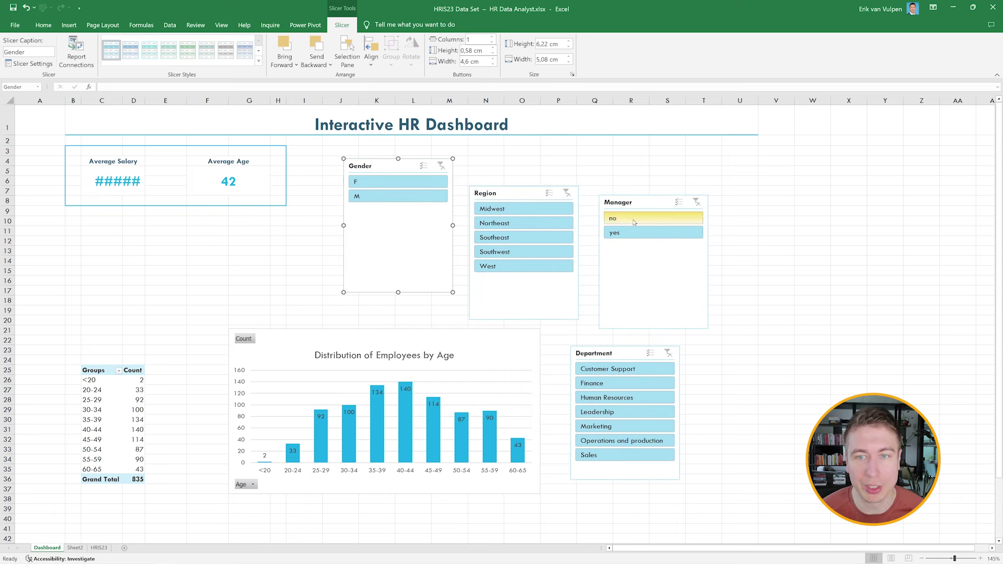
Test the slicers by filtering Manager to yes and Department to Finance, clearing each filter after checking the dashboard
{"action": "left_click", "coordinate": [631, 238]}
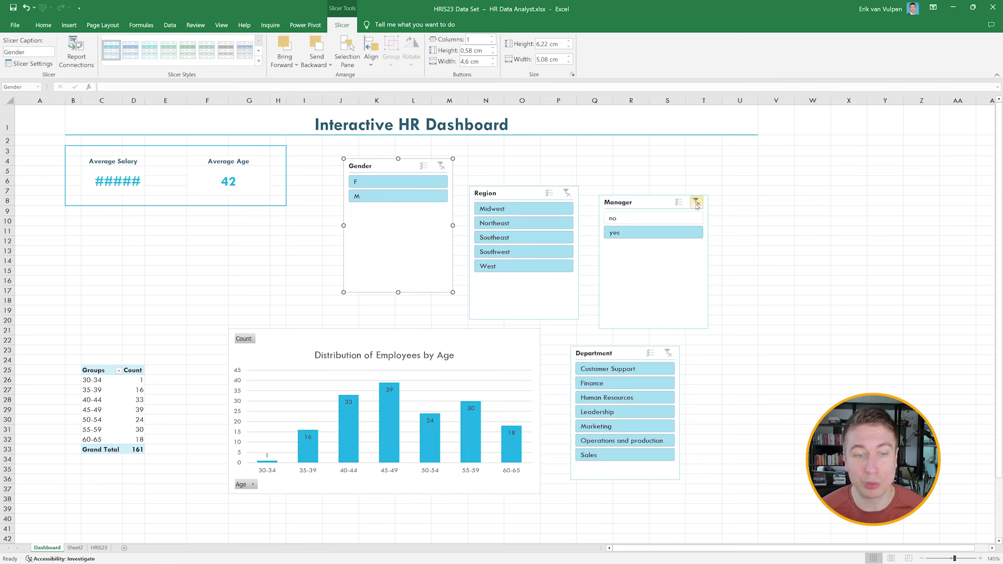
{"action": "left_click", "coordinate": [697, 203]}
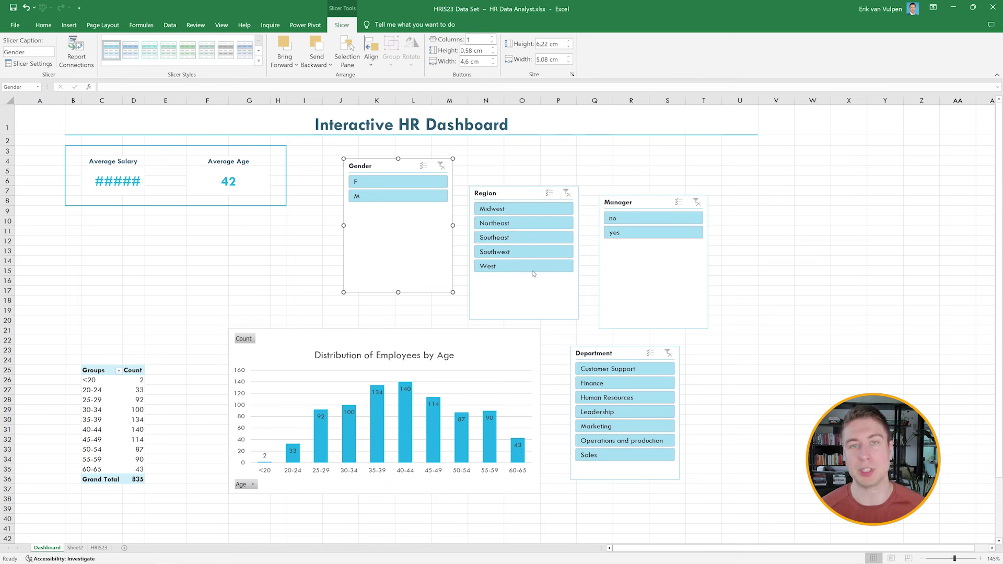
{"action": "left_click", "coordinate": [624, 385]}
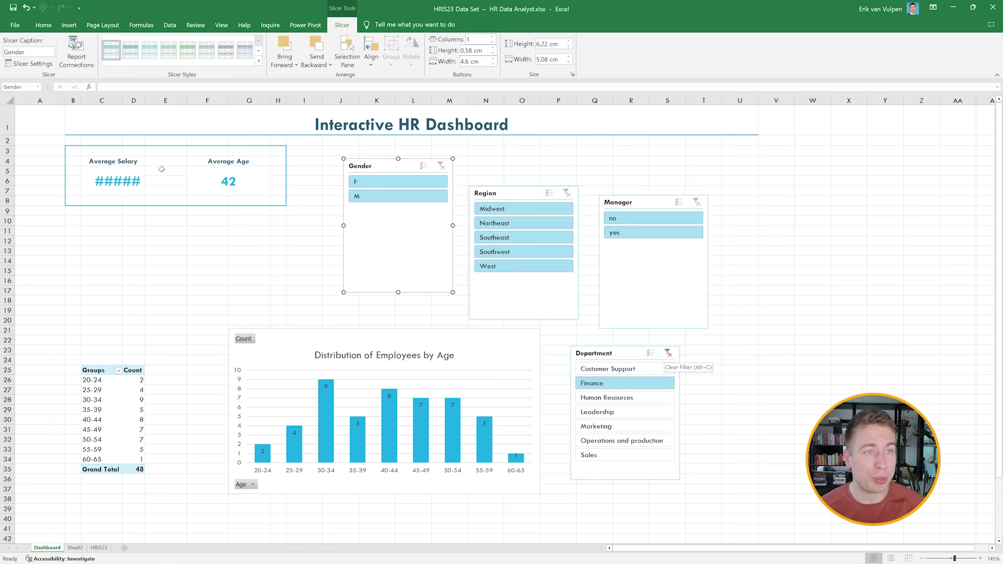
{"action": "left_click", "coordinate": [669, 354]}
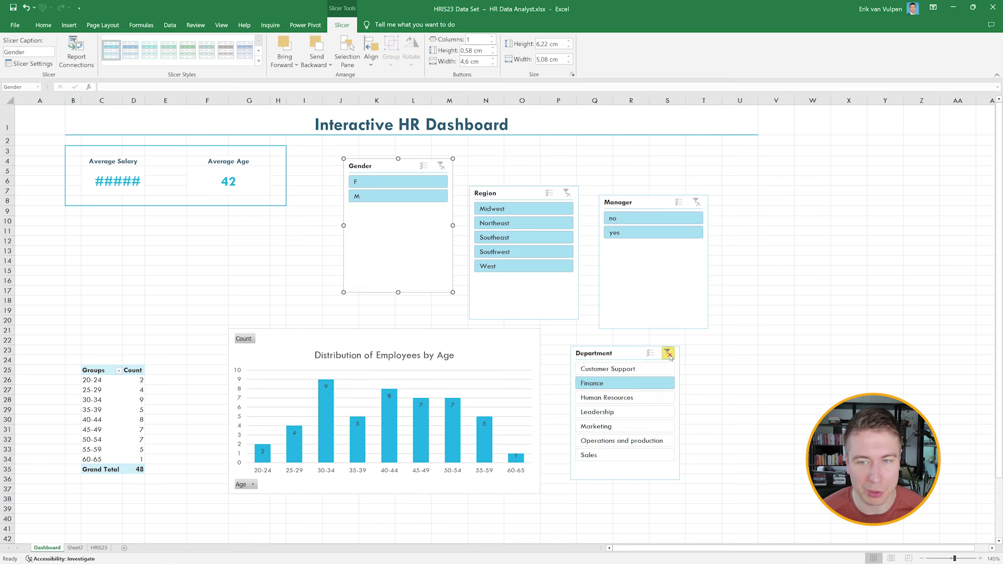
{"action": "left_click", "coordinate": [669, 353]}
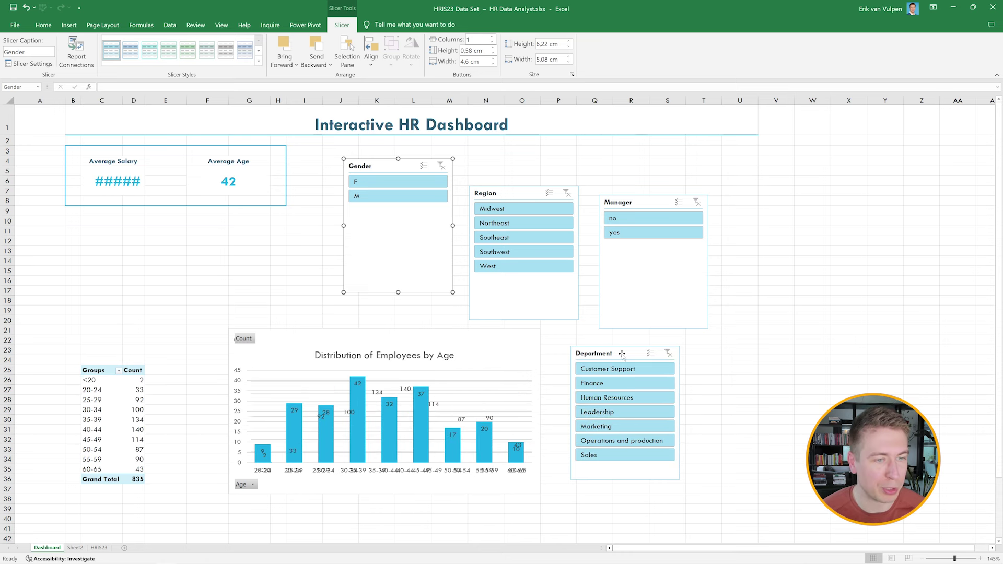
Widen column D to fit the average salary value, and shift the Gender slicer slightly
{"action": "left_click_drag", "start_coordinate": [145, 101], "coordinate": [162, 101]}
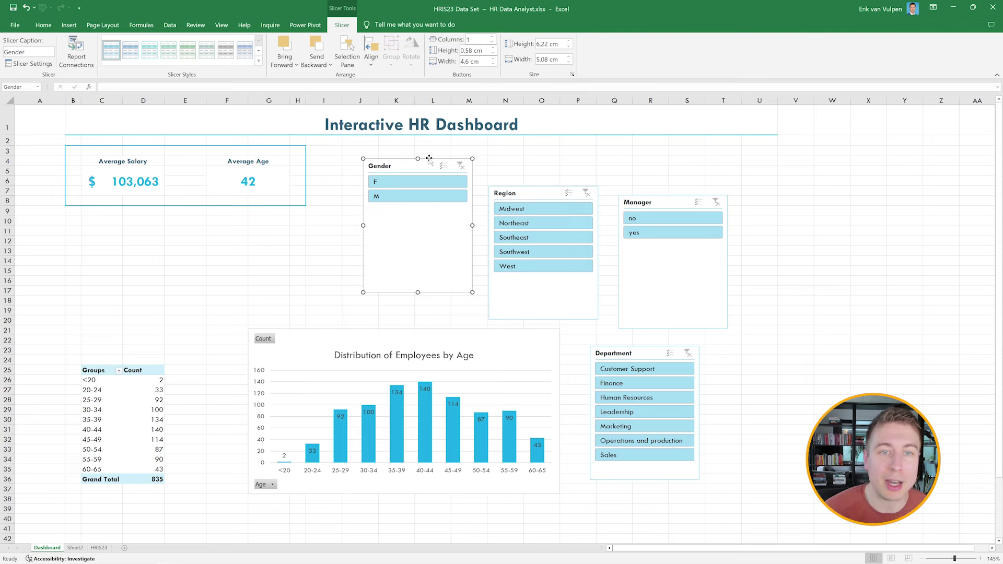
{"action": "left_click_drag", "start_coordinate": [405, 166], "coordinate": [397, 168]}
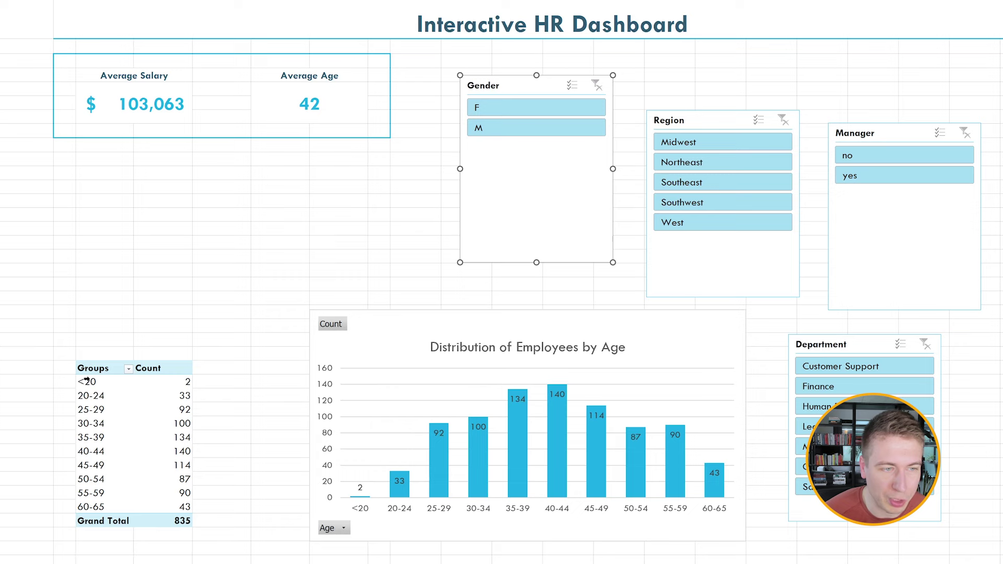
Review the age group pivot table on the dashboard and the average age and average FTE salary pivot tables on Sheet2
{"action": "left_click_drag", "start_coordinate": [87, 381], "coordinate": [171, 503]}
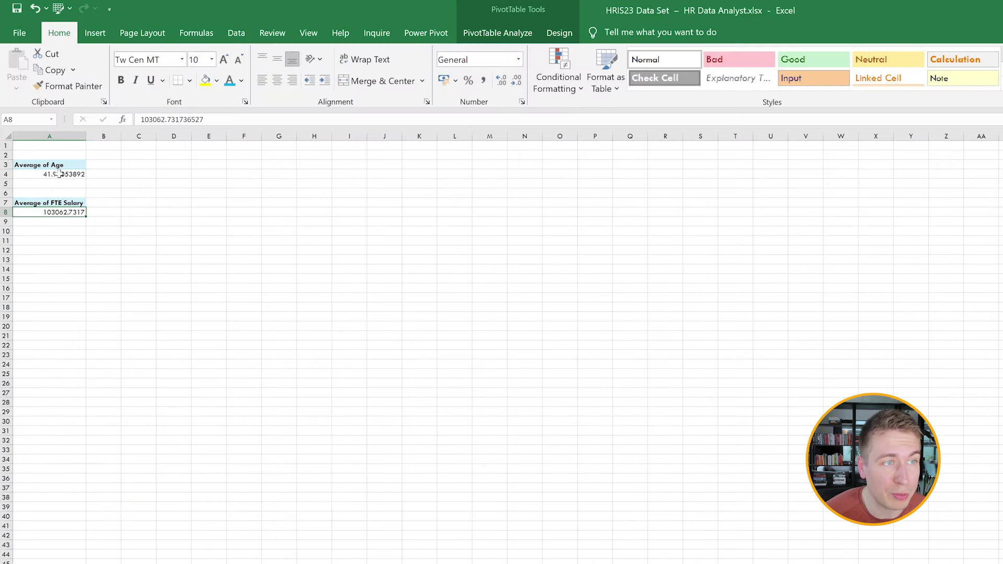
{"action": "left_click", "coordinate": [59, 174]}
{"action": "left_click", "coordinate": [56, 211]}
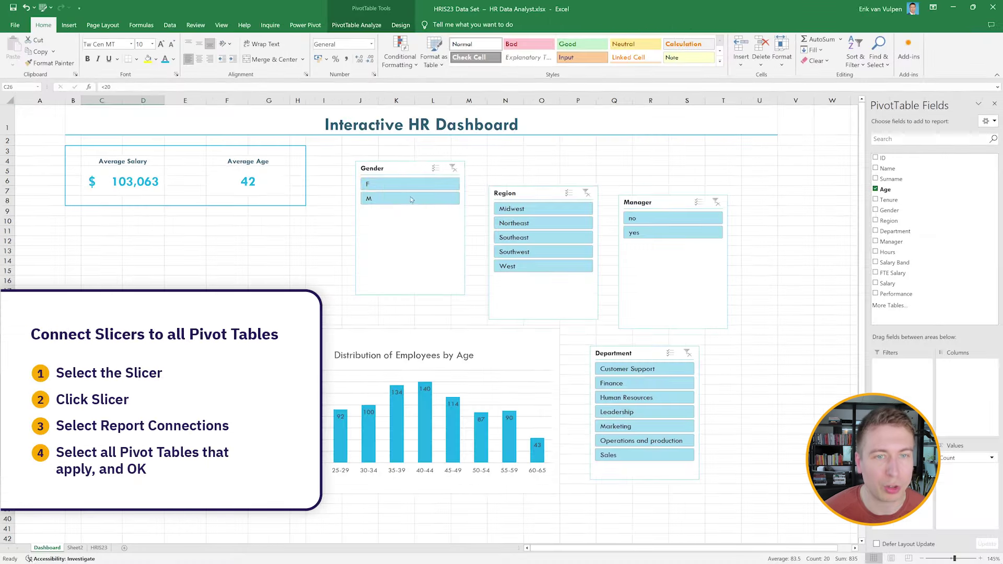
Connect the Gender slicer to PivotTable2 and PivotTable3 on Sheet2 in addition to PivotTable1
{"action": "left_click", "coordinate": [397, 168]}
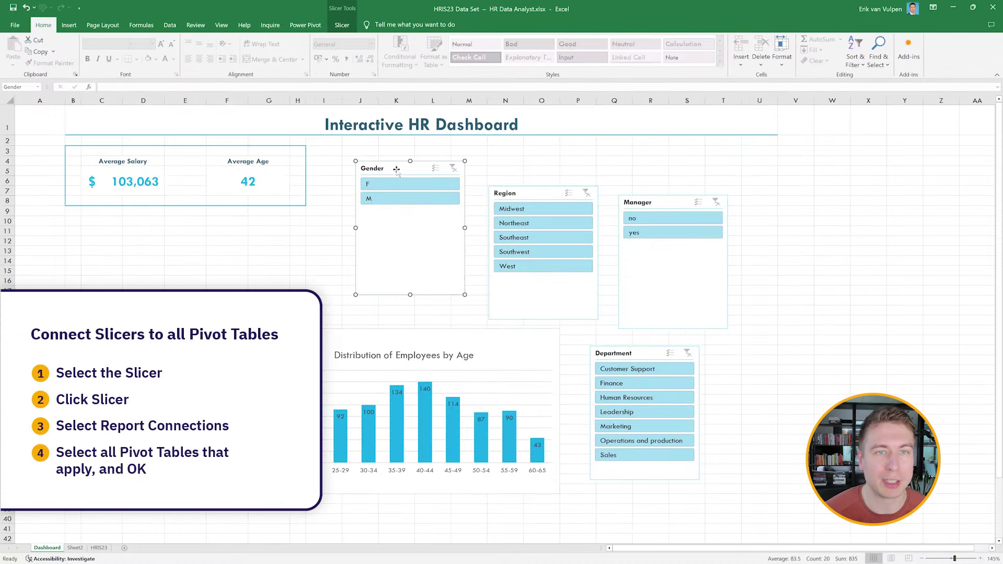
{"action": "left_click", "coordinate": [342, 25]}
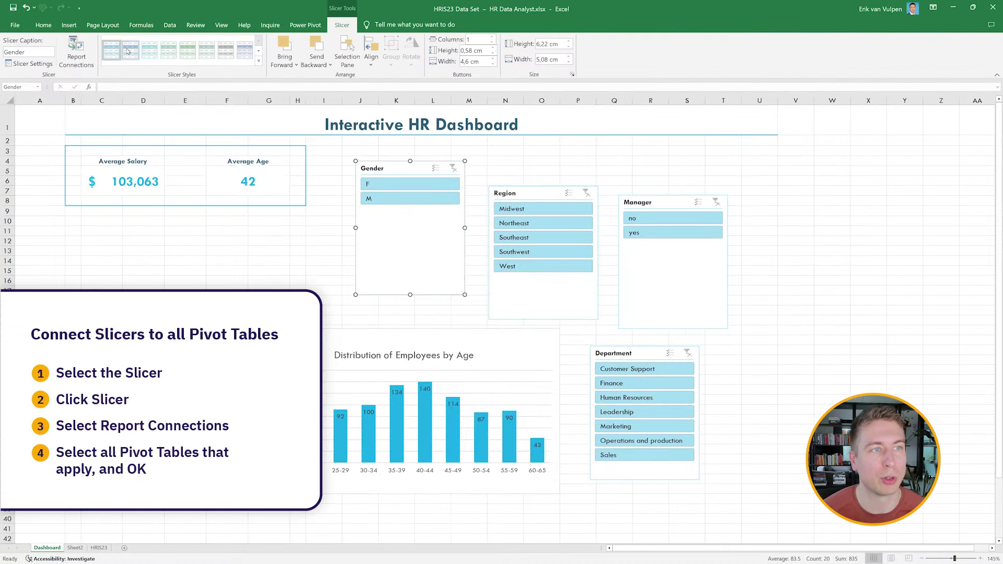
{"action": "left_click", "coordinate": [76, 58]}
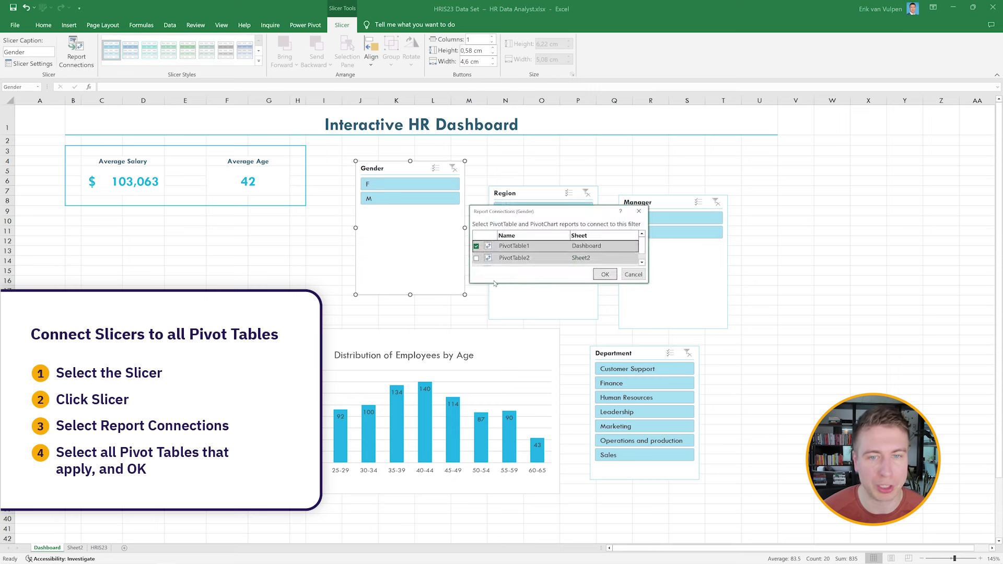
{"action": "left_click_drag", "start_coordinate": [494, 282], "coordinate": [493, 368]}
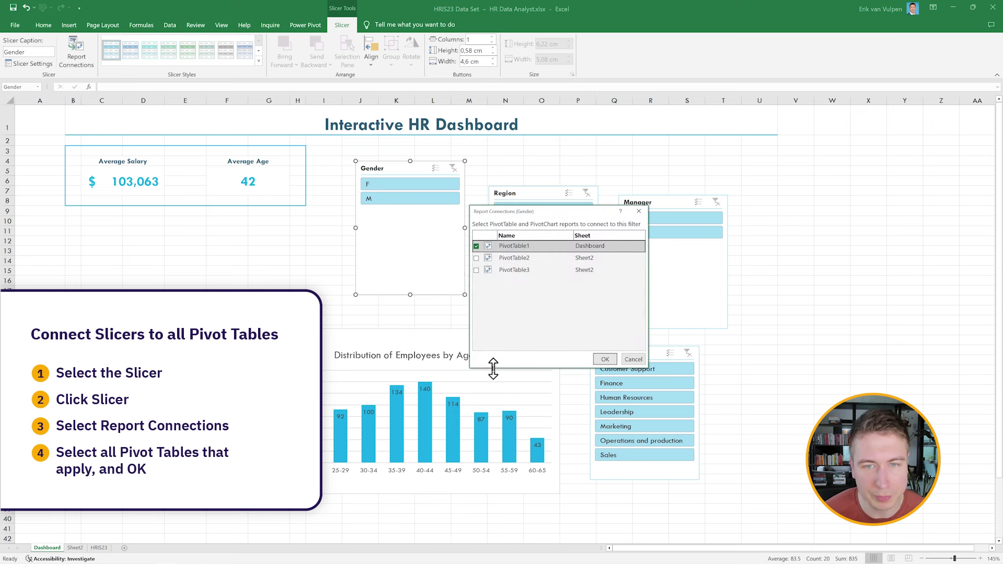
{"action": "left_click", "coordinate": [476, 259]}
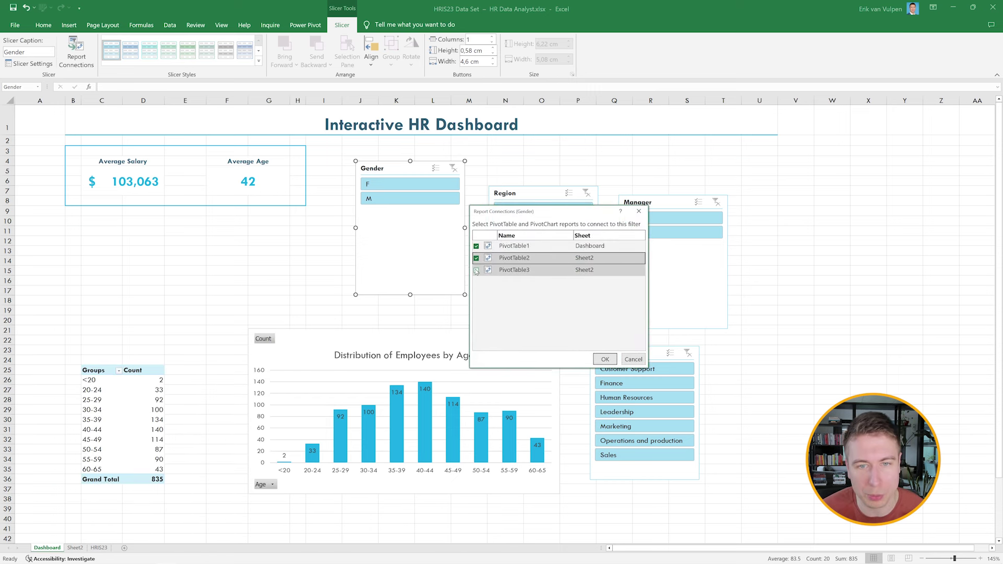
{"action": "left_click", "coordinate": [477, 271]}
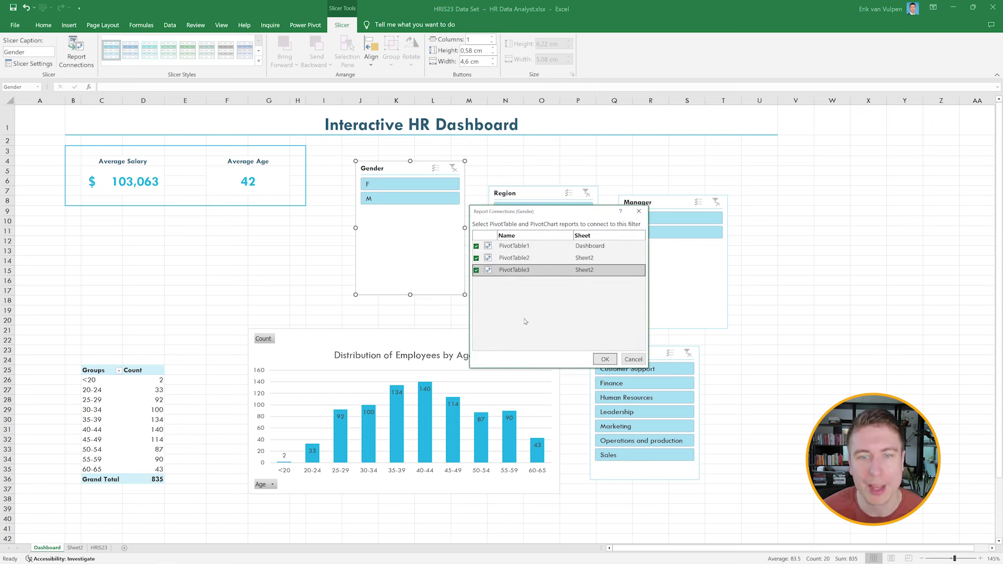
{"action": "left_click", "coordinate": [605, 359]}
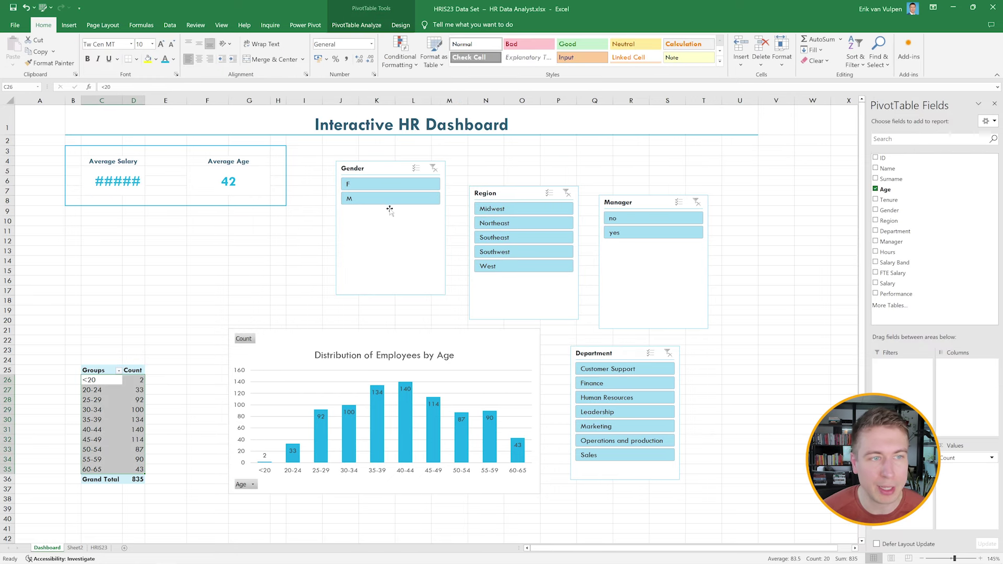
Reduce the average salary and average age values to font size 16, and test the Gender slicer with M and F
{"action": "left_click", "coordinate": [365, 198]}
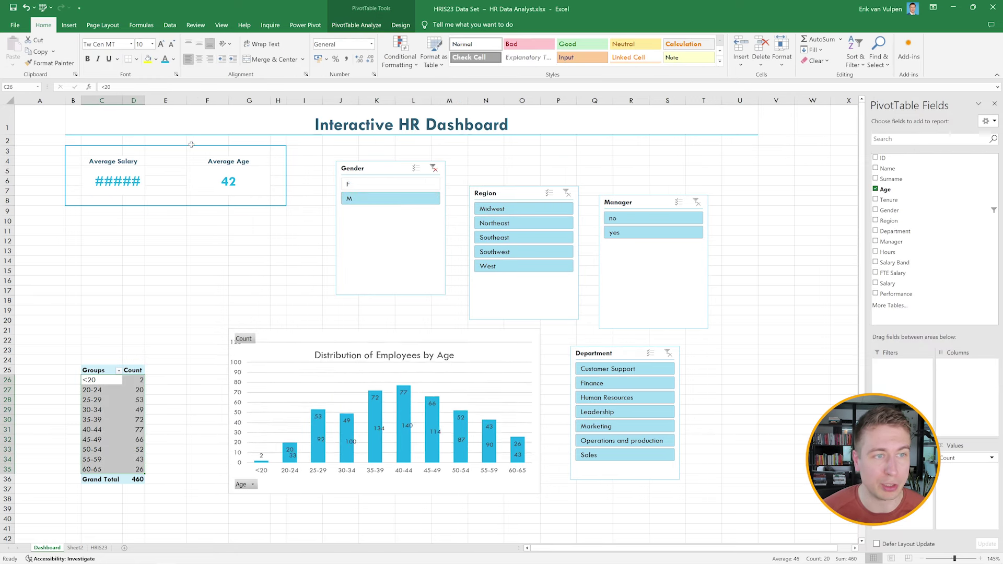
{"action": "left_click", "coordinate": [125, 181]}
{"action": "left_click", "coordinate": [172, 45]}
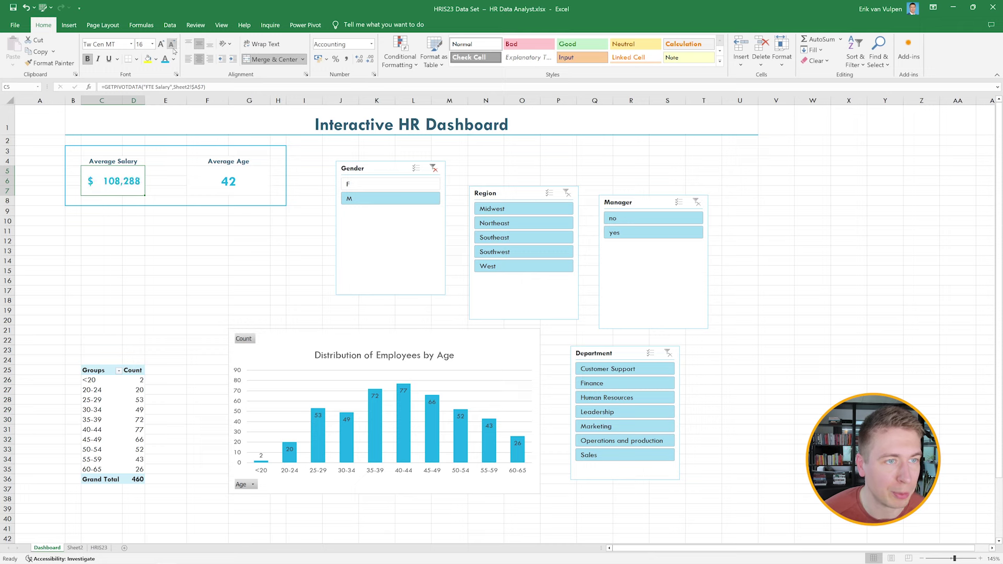
{"action": "left_click", "coordinate": [227, 184]}
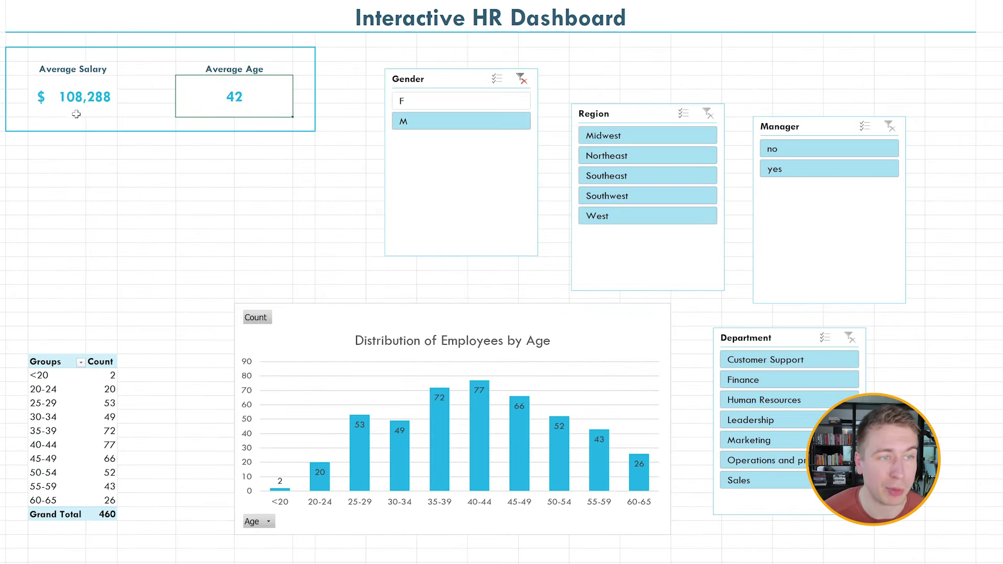
{"action": "left_click", "coordinate": [439, 100]}
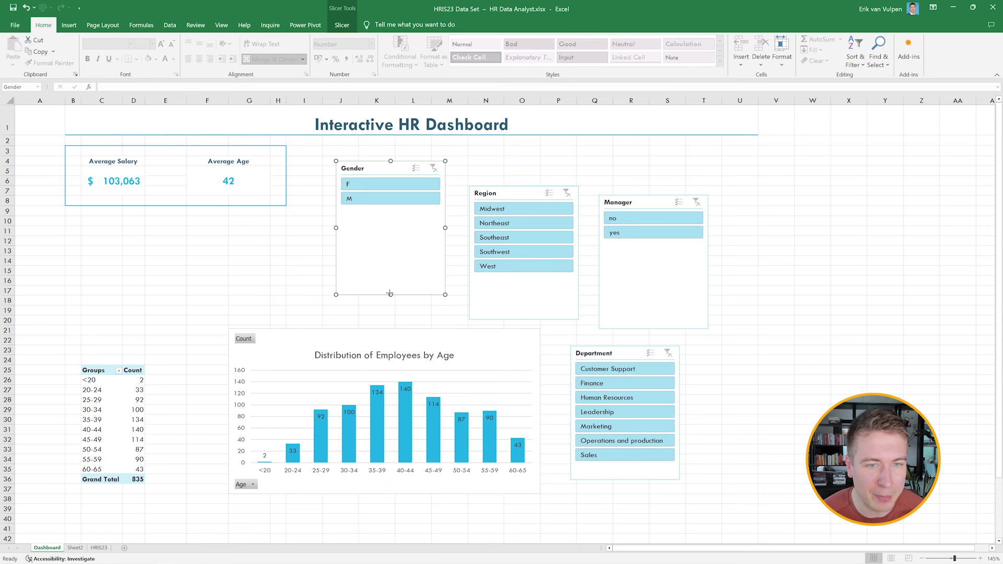
Shorten the Gender and Region slicers to fit their items and stack Region above Gender over columns S to U
{"action": "left_click_drag", "start_coordinate": [390, 294], "coordinate": [385, 212]}
{"action": "left_click_drag", "start_coordinate": [504, 194], "coordinate": [684, 154]}
{"action": "left_click_drag", "start_coordinate": [637, 203], "coordinate": [499, 207]}
{"action": "left_click", "coordinate": [706, 263]}
{"action": "left_click_drag", "start_coordinate": [704, 280], "coordinate": [704, 243]}
{"action": "left_click_drag", "start_coordinate": [397, 167], "coordinate": [712, 261]}
Shorten the Manager and Department slicers to fit their items and stack them below the Gender slicer
{"action": "left_click", "coordinate": [519, 293]}
{"action": "left_click_drag", "start_coordinate": [516, 333], "coordinate": [517, 251]}
{"action": "left_click_drag", "start_coordinate": [515, 207], "coordinate": [701, 323]}
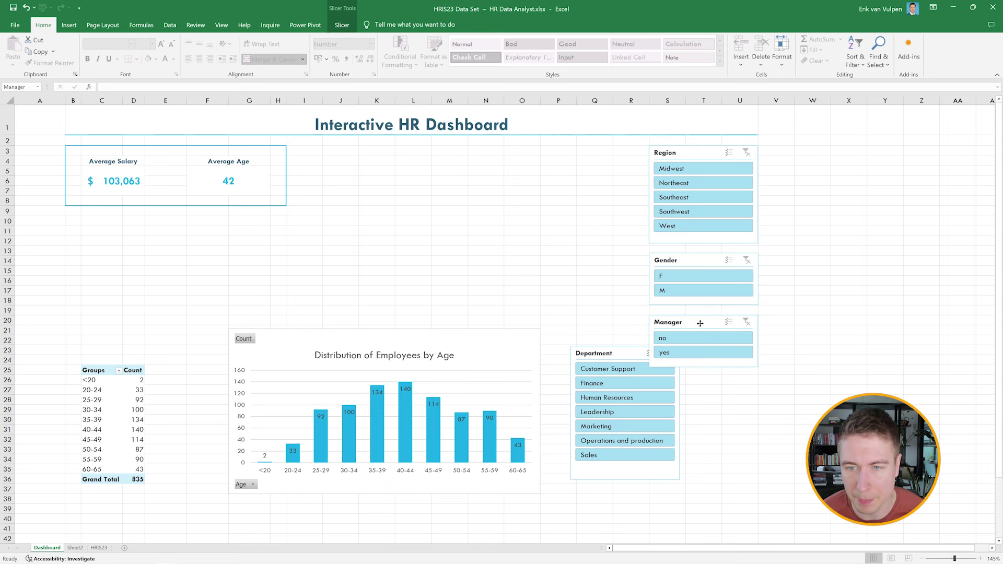
{"action": "left_click", "coordinate": [629, 354]}
{"action": "left_click_drag", "start_coordinate": [626, 480], "coordinate": [625, 472]}
{"action": "left_click_drag", "start_coordinate": [625, 357], "coordinate": [703, 385]}
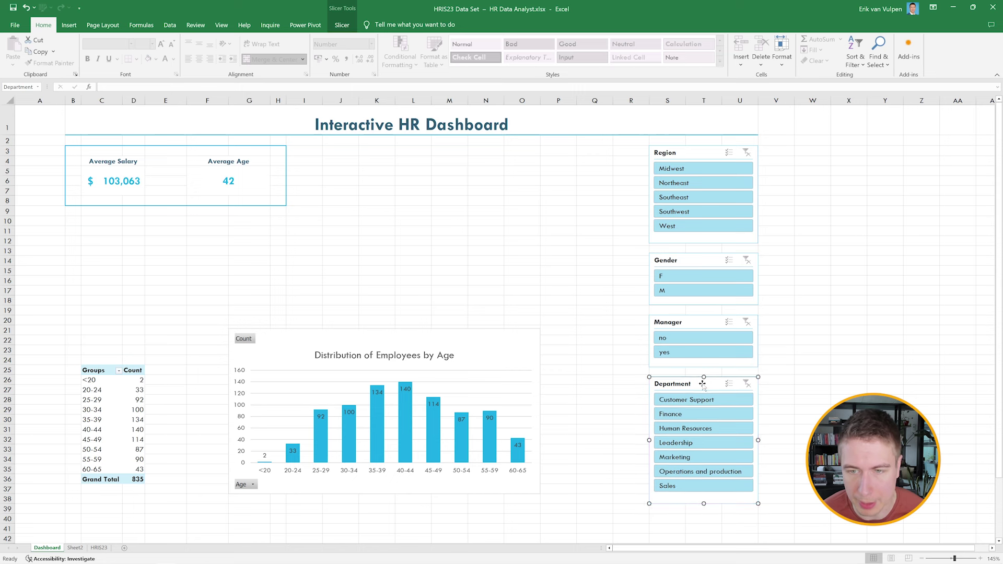
Tighten the slicer column by moving Gender, Manager and Department up to leave smaller gaps between them
{"action": "left_click", "coordinate": [691, 241]}
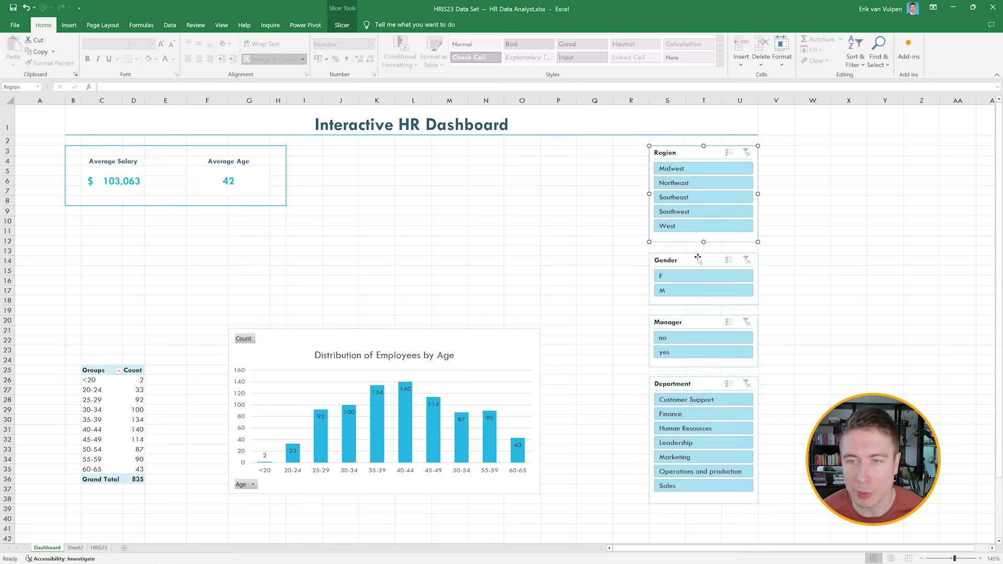
{"action": "left_click_drag", "start_coordinate": [698, 257], "coordinate": [697, 253]}
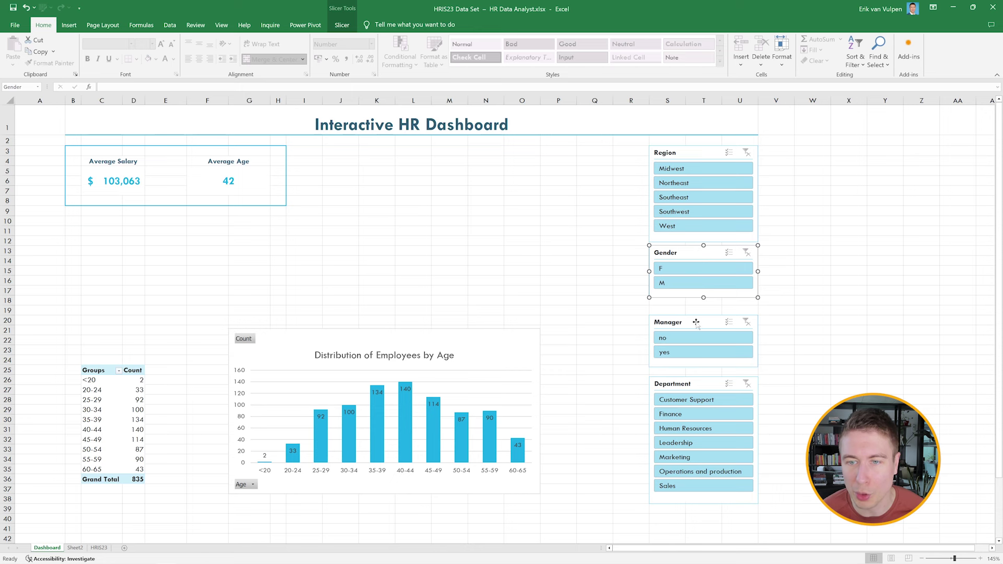
{"action": "left_click_drag", "start_coordinate": [697, 324], "coordinate": [697, 315]}
{"action": "left_click_drag", "start_coordinate": [694, 382], "coordinate": [694, 370]}
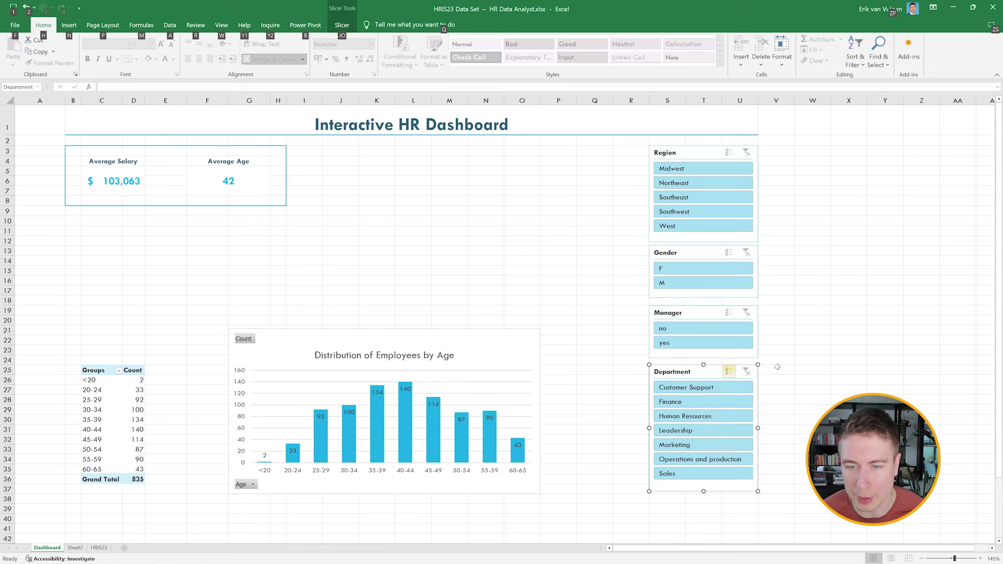
{"action": "left_click", "coordinate": [820, 351]}
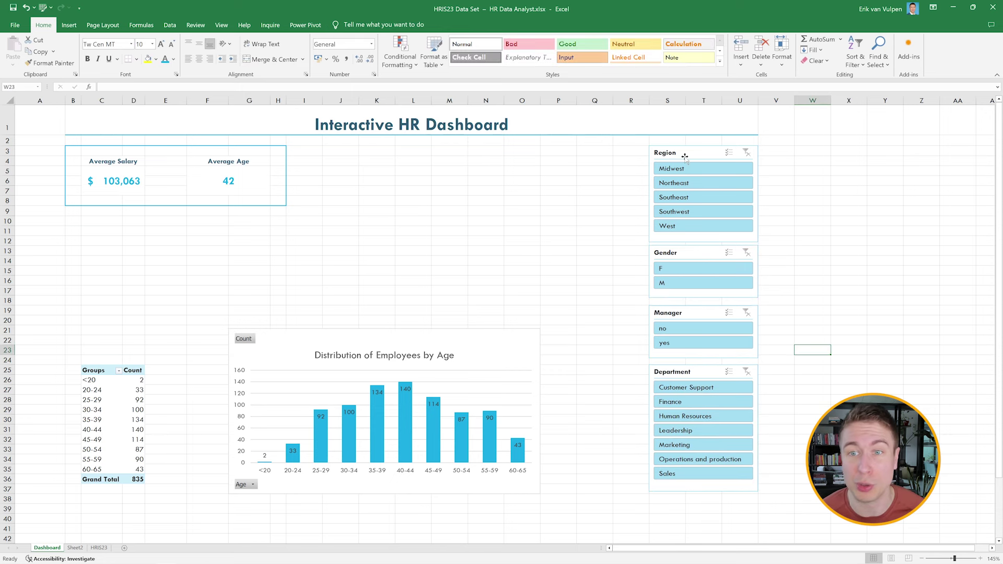
Test the Region slicer by filtering to Midwest and Northeast in turn, and clear the filter
{"action": "left_click", "coordinate": [694, 169]}
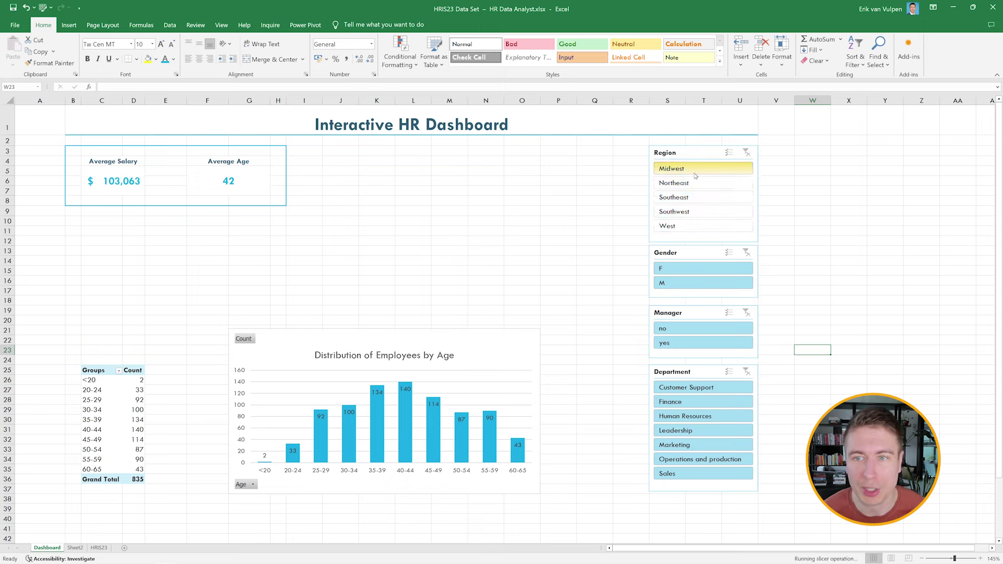
{"action": "left_click", "coordinate": [685, 183]}
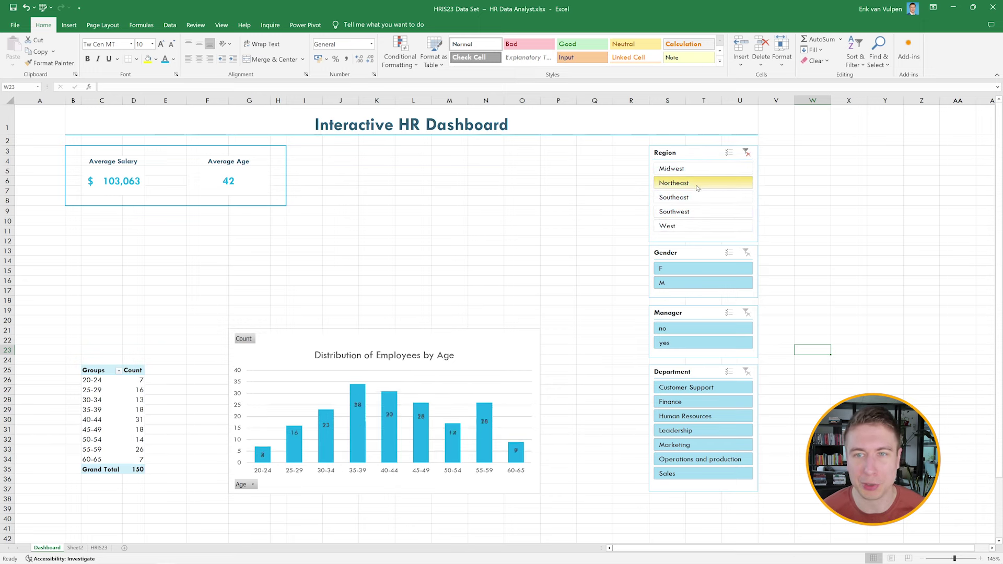
{"action": "left_click", "coordinate": [747, 152]}
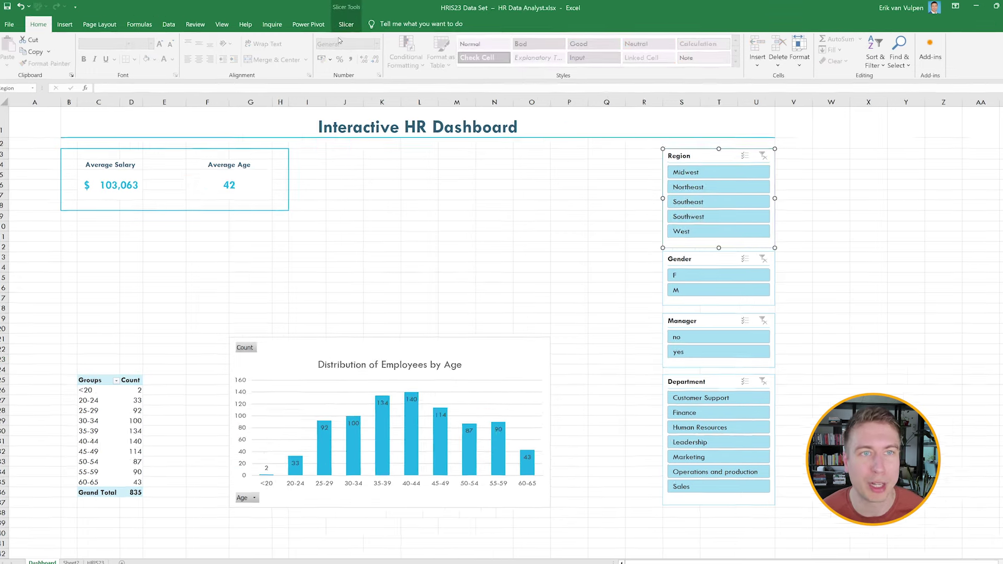
Connect the Region slicer to PivotTable2 and PivotTable3 in addition to PivotTable1
{"action": "left_click", "coordinate": [346, 24]}
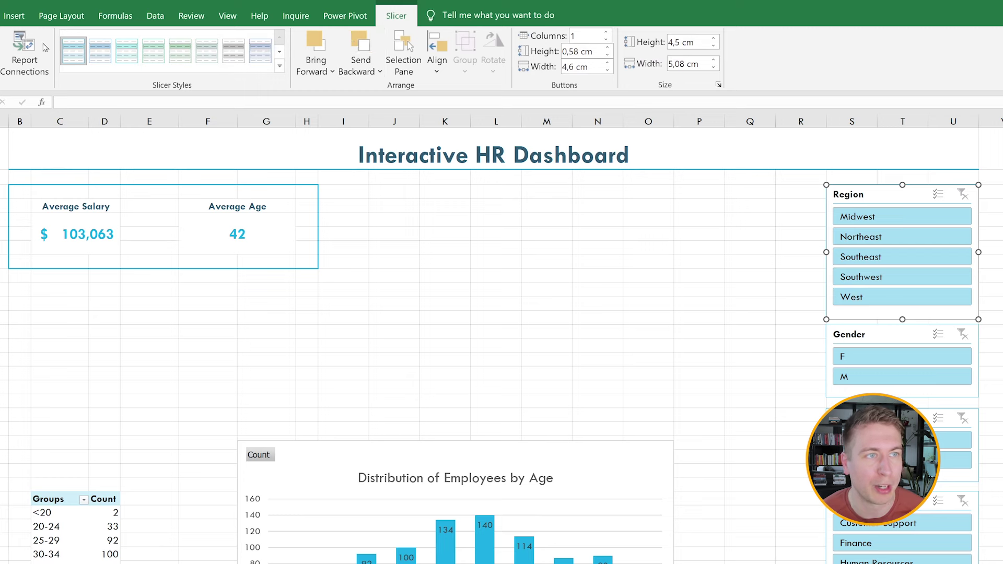
{"action": "left_click", "coordinate": [72, 54]}
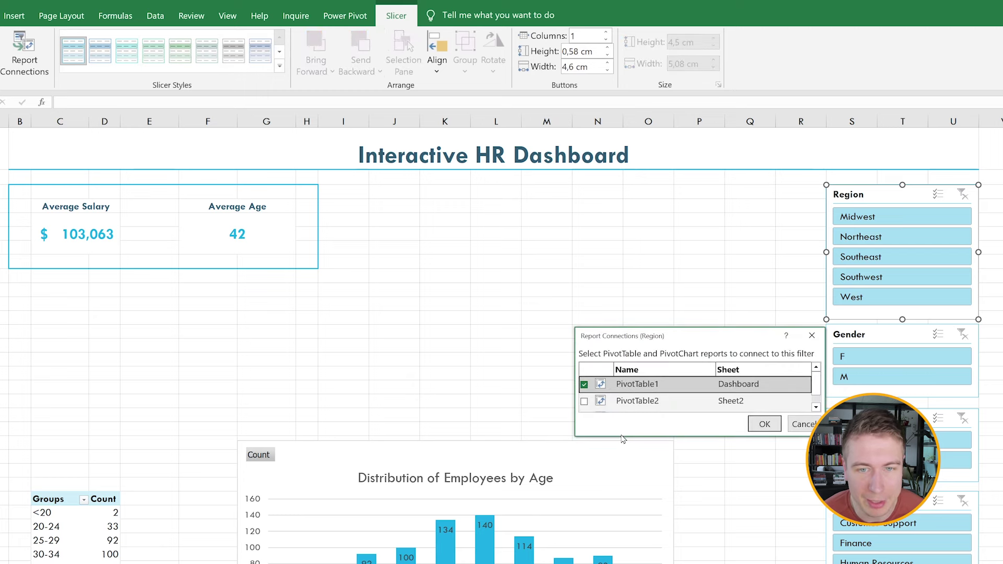
{"action": "left_click_drag", "start_coordinate": [623, 438], "coordinate": [617, 516]}
{"action": "left_click", "coordinate": [584, 418]}
{"action": "left_click", "coordinate": [584, 401]}
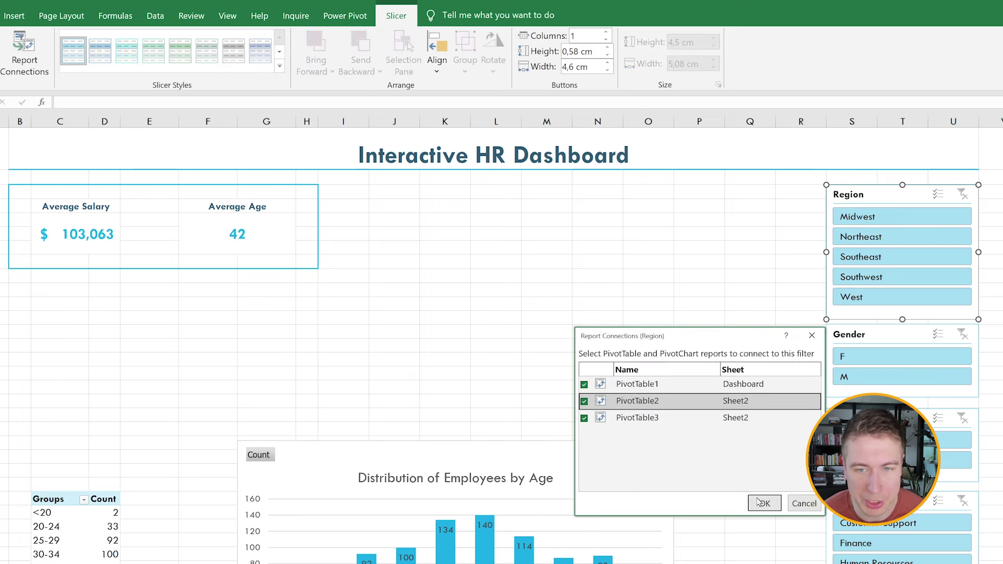
{"action": "left_click", "coordinate": [765, 504]}
Connect the Manager slicer to PivotTable2 and PivotTable3 on Sheet2 as well
{"action": "left_click", "coordinate": [867, 418]}
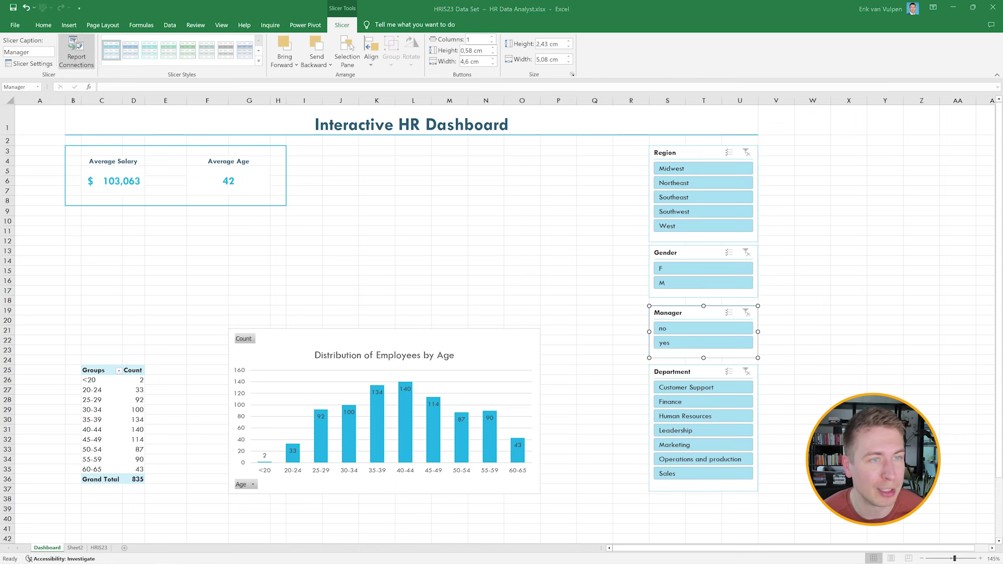
{"action": "left_click", "coordinate": [77, 55]}
{"action": "left_click", "coordinate": [477, 329]}
{"action": "left_click_drag", "start_coordinate": [496, 355], "coordinate": [496, 385]}
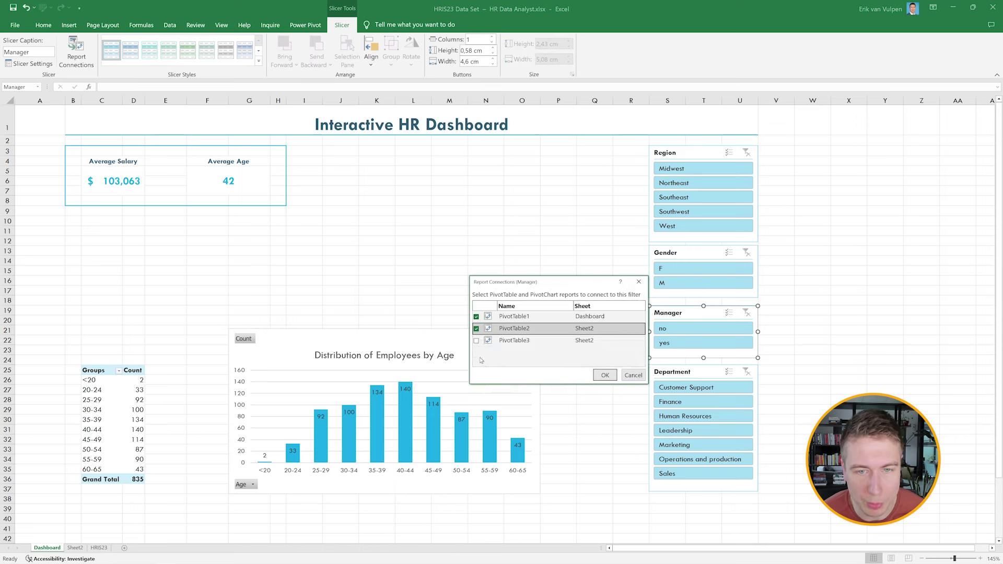
{"action": "left_click", "coordinate": [478, 346]}
{"action": "left_click", "coordinate": [605, 375]}
Connect the Department slicer to PivotTable2 and PivotTable3 on Sheet2 as well
{"action": "left_click", "coordinate": [715, 375]}
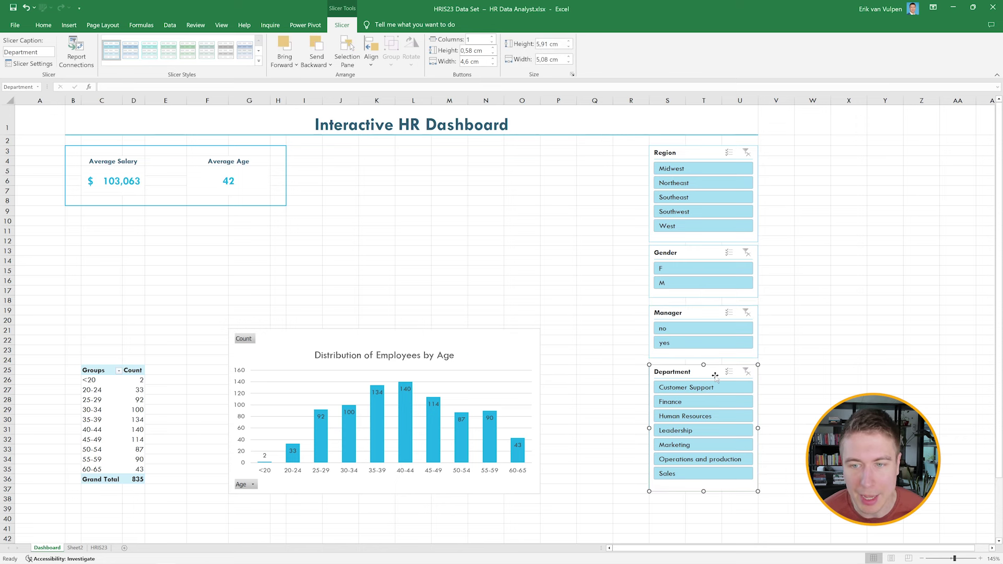
{"action": "left_click", "coordinate": [76, 55]}
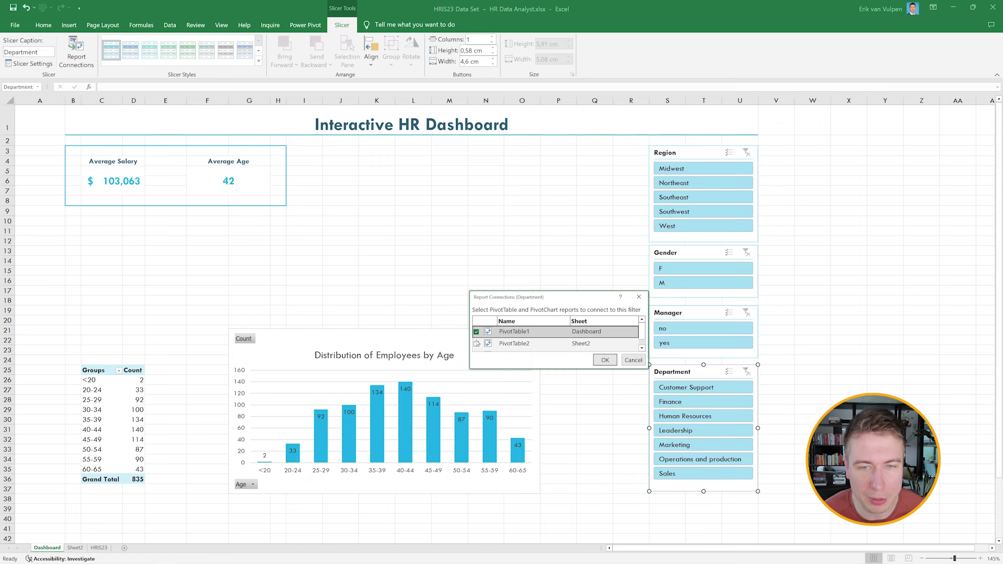
{"action": "left_click", "coordinate": [476, 344]}
{"action": "left_click_drag", "start_coordinate": [491, 371], "coordinate": [486, 390]}
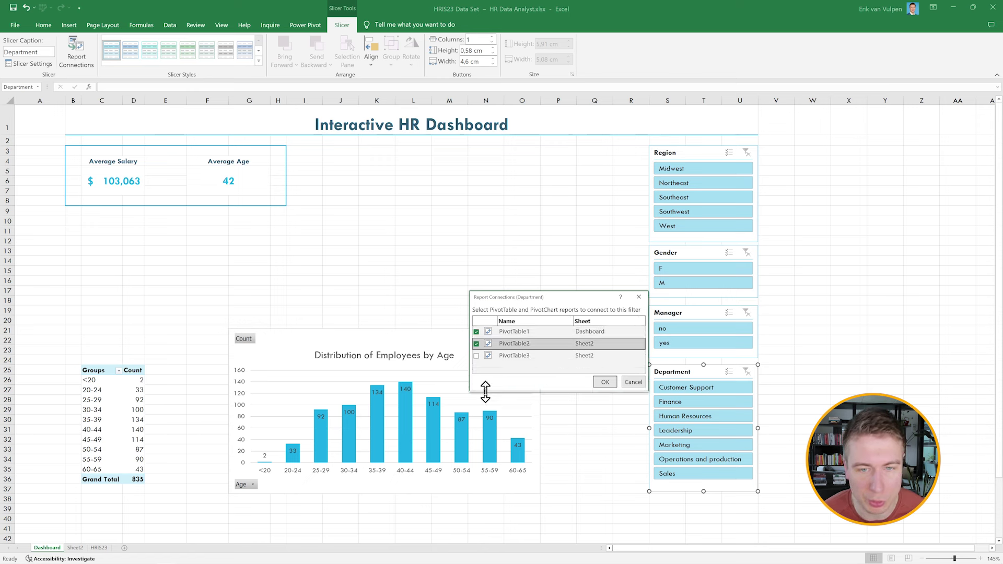
{"action": "left_click", "coordinate": [477, 356]}
{"action": "left_click", "coordinate": [606, 384]}
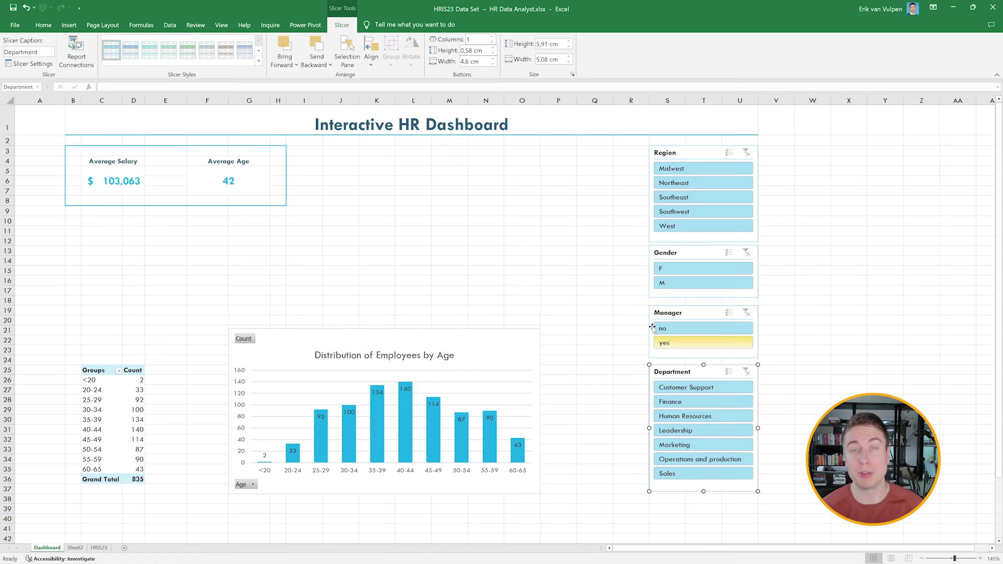
Test the Department slicer by filtering to Finance and Human Resources in turn, and clear the filter
{"action": "left_click", "coordinate": [681, 402]}
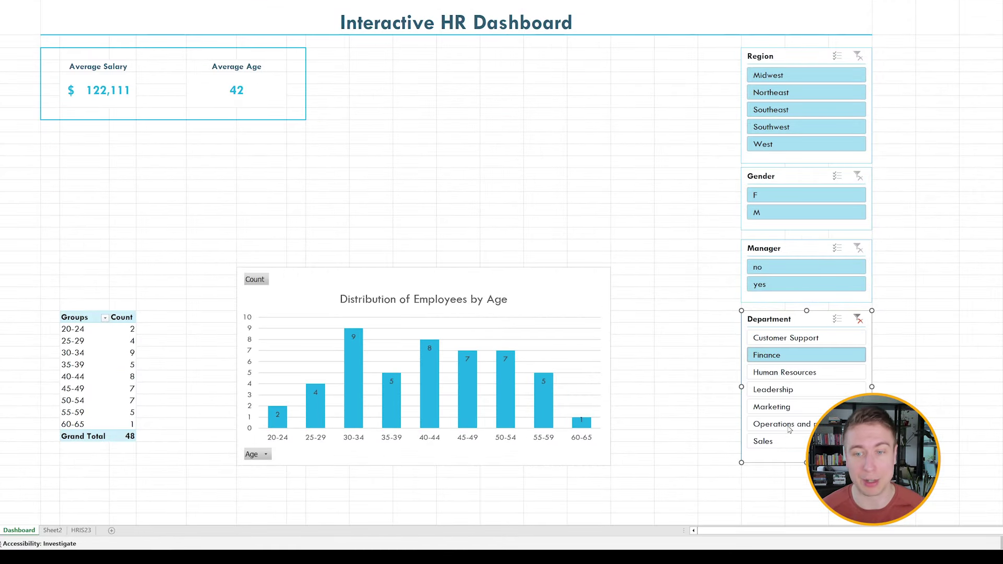
{"action": "left_click", "coordinate": [809, 374]}
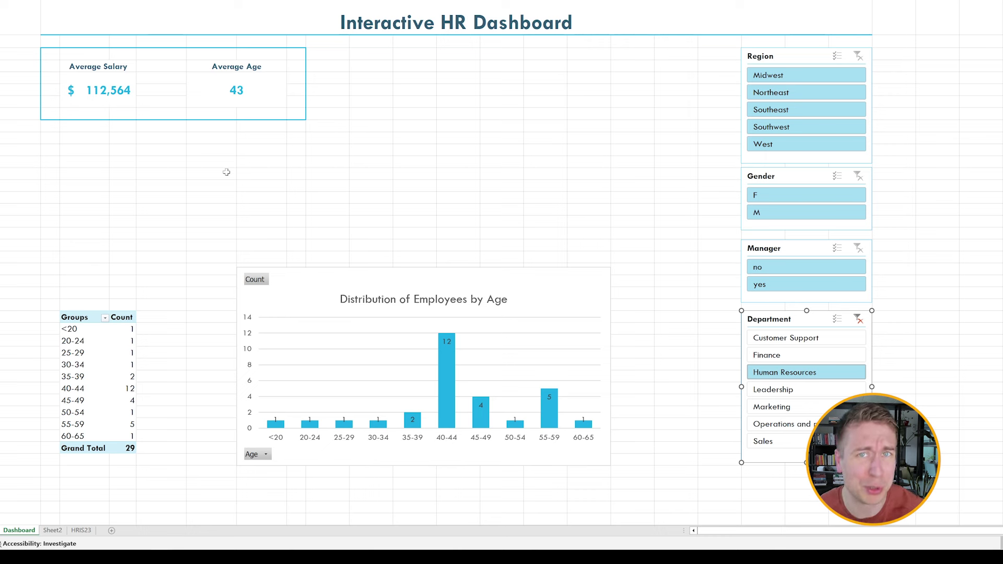
{"action": "left_click", "coordinate": [858, 320]}
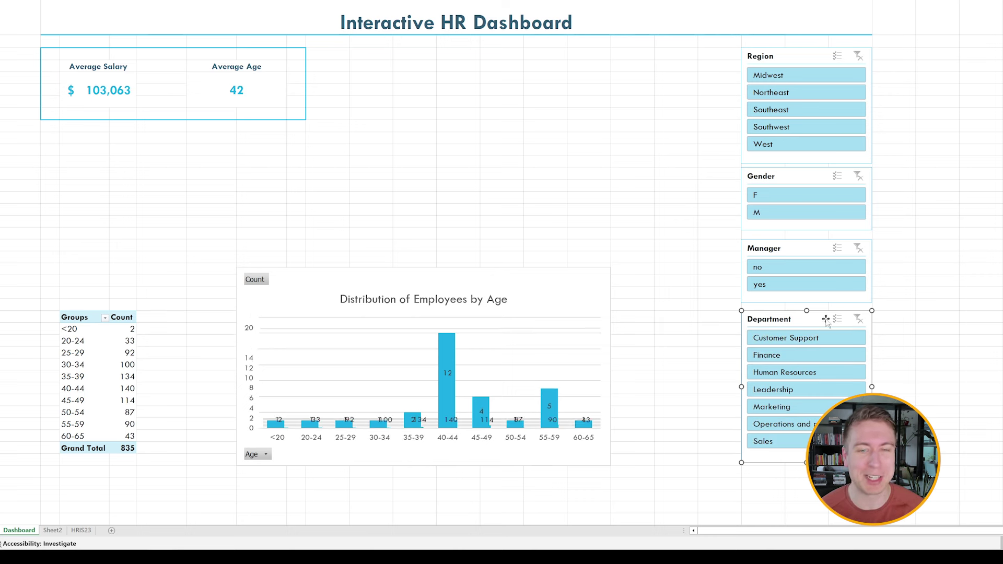
Widen the age distribution chart towards the slicer column, leaving a small gap
{"action": "left_click", "coordinate": [619, 353]}
{"action": "left_click_drag", "start_coordinate": [611, 367], "coordinate": [697, 368]}
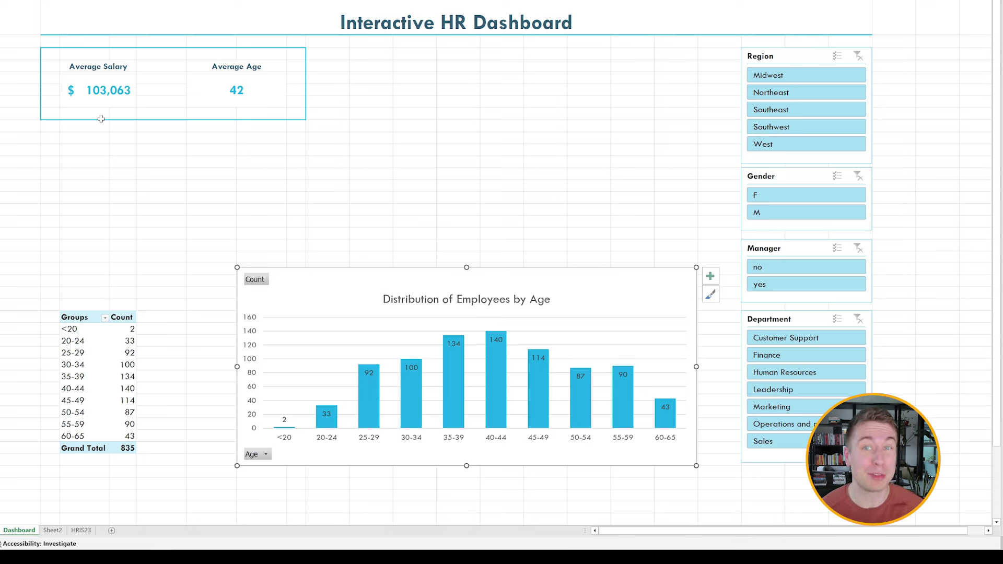
Compare the dashboard figures by gender, switching the Gender slicer between F and M and ending on F
{"action": "left_click", "coordinate": [765, 215]}
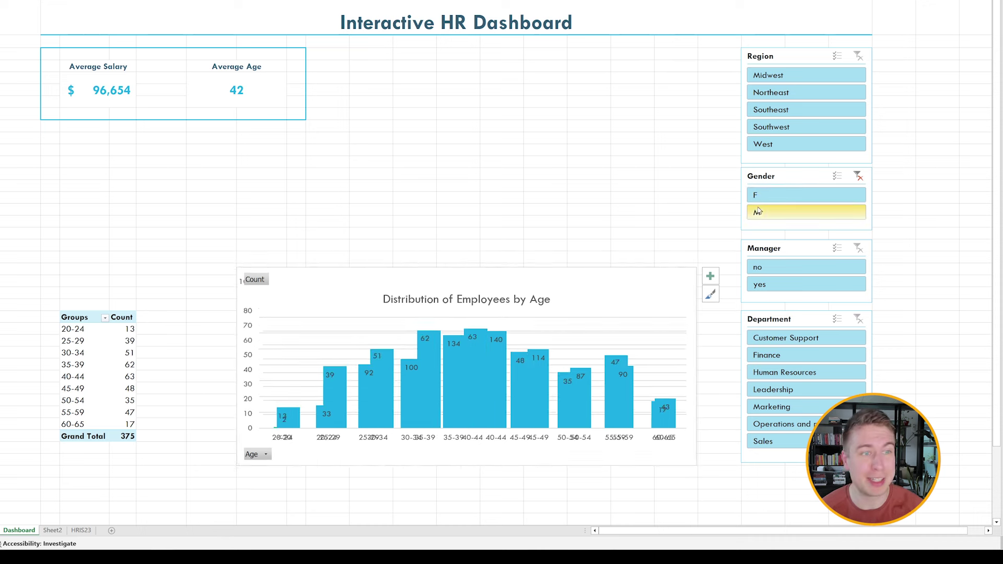
{"action": "left_click", "coordinate": [771, 198]}
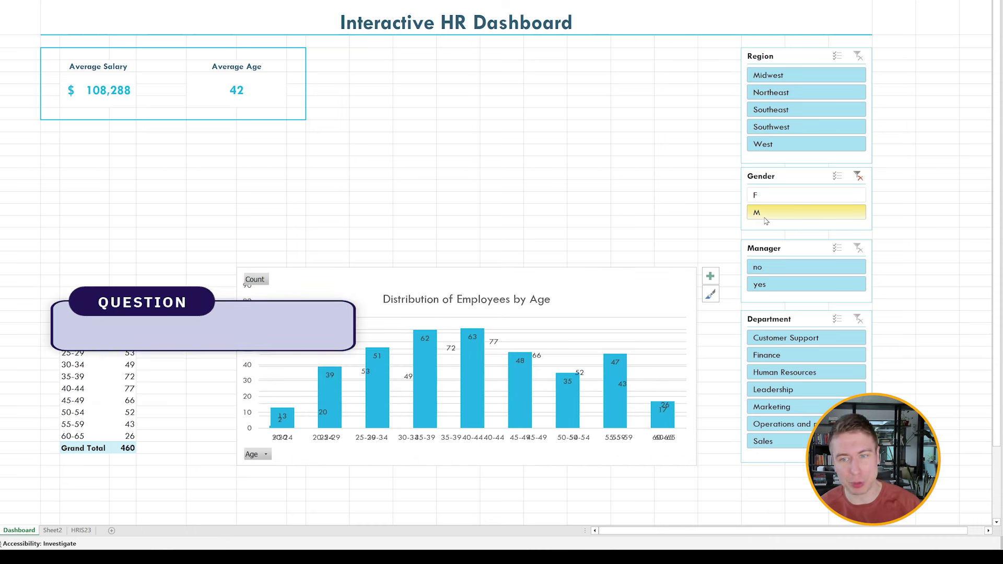
{"action": "left_click", "coordinate": [771, 198]}
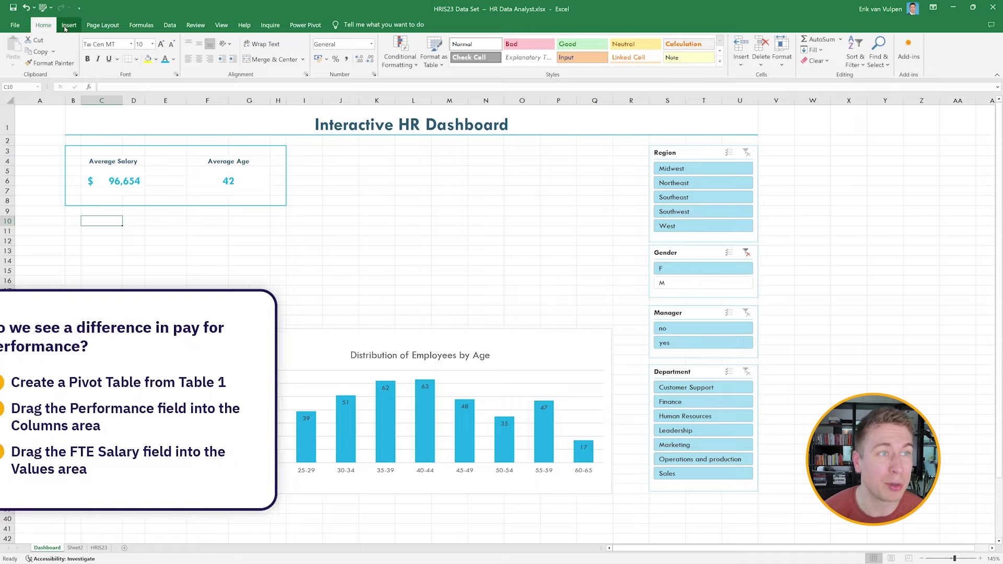
Examine the salary and Performance columns of the data table on the HRIS23 sheet, and return to the Dashboard
{"action": "left_click", "coordinate": [98, 548]}
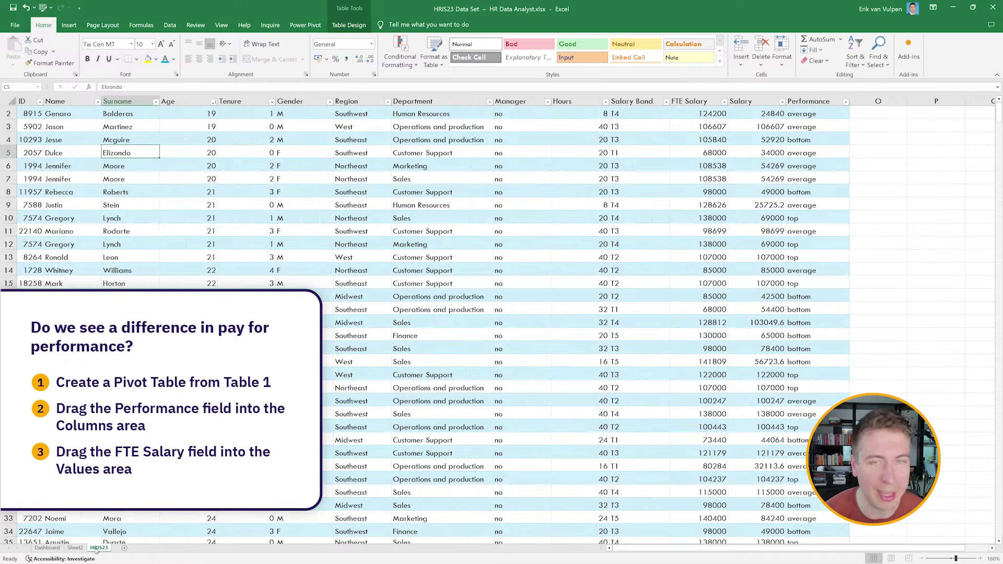
{"action": "scroll", "coordinate": [542, 215], "scroll_direction": "up", "scroll_amount": 1}
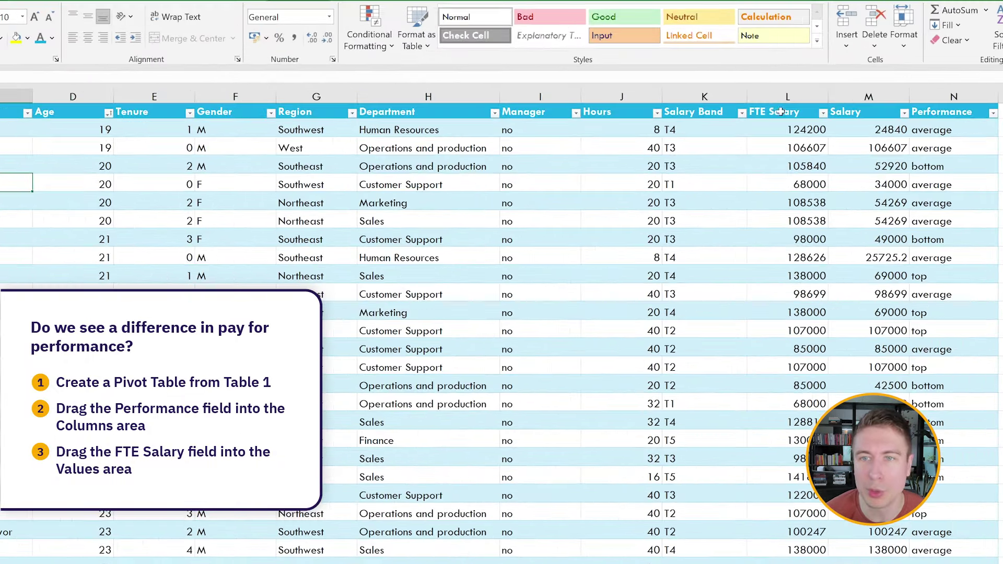
{"action": "left_click", "coordinate": [692, 111]}
{"action": "left_click", "coordinate": [935, 112]}
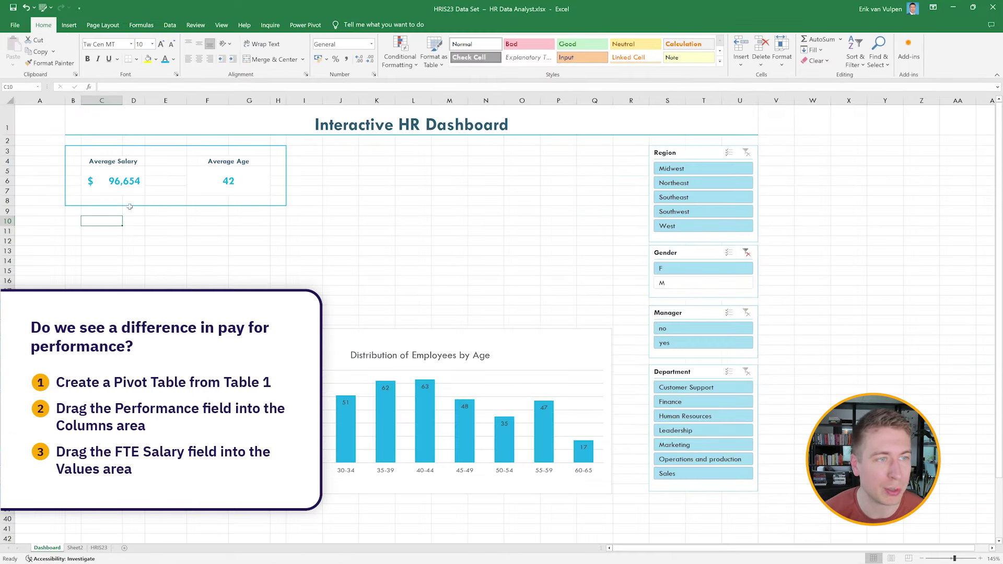
Try to insert a pivot table from Table1 at cell C10 of the Dashboard sheet
{"action": "left_click", "coordinate": [69, 25]}
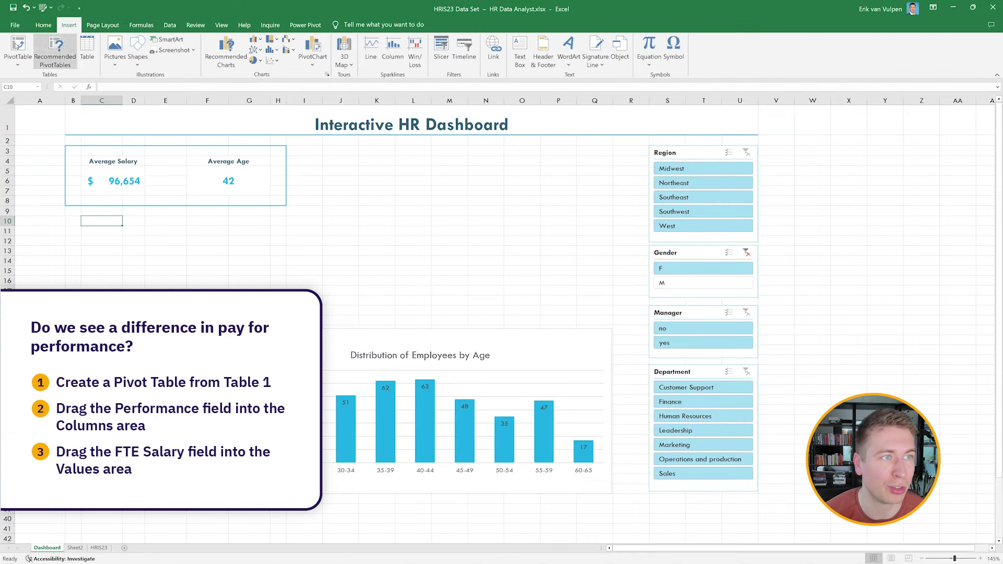
{"action": "left_click", "coordinate": [18, 47]}
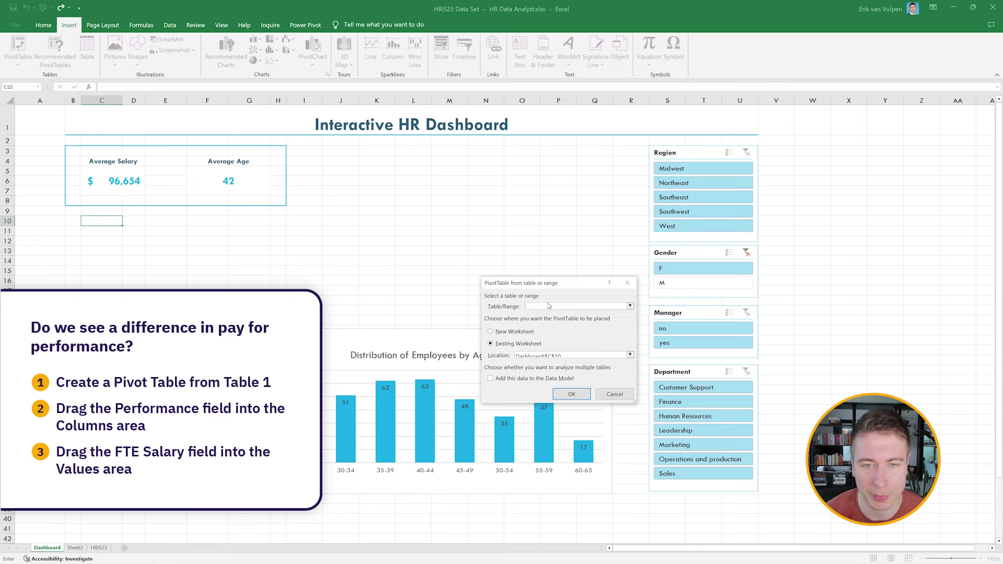
{"action": "type", "text": "Table1"}
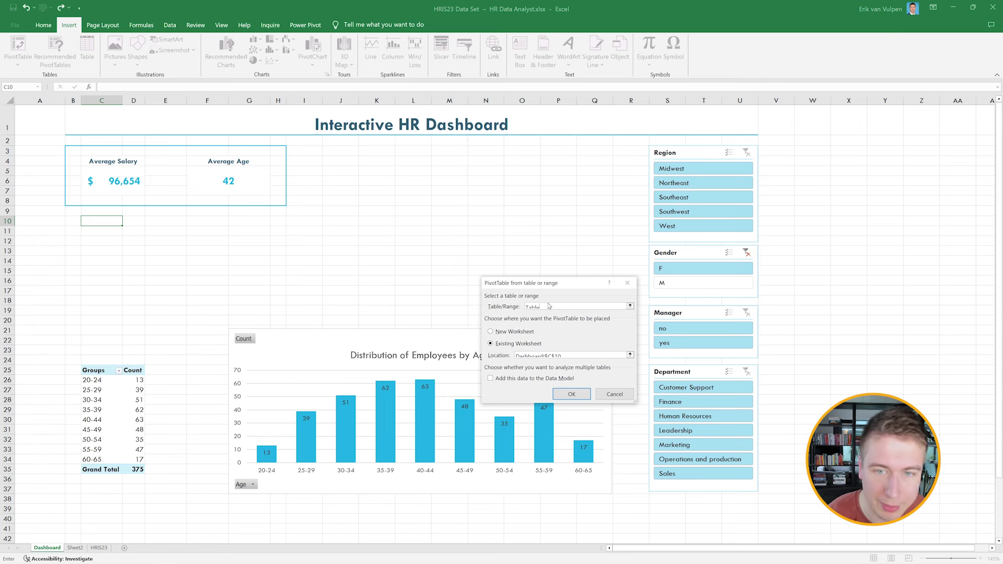
{"action": "left_click", "coordinate": [572, 394]}
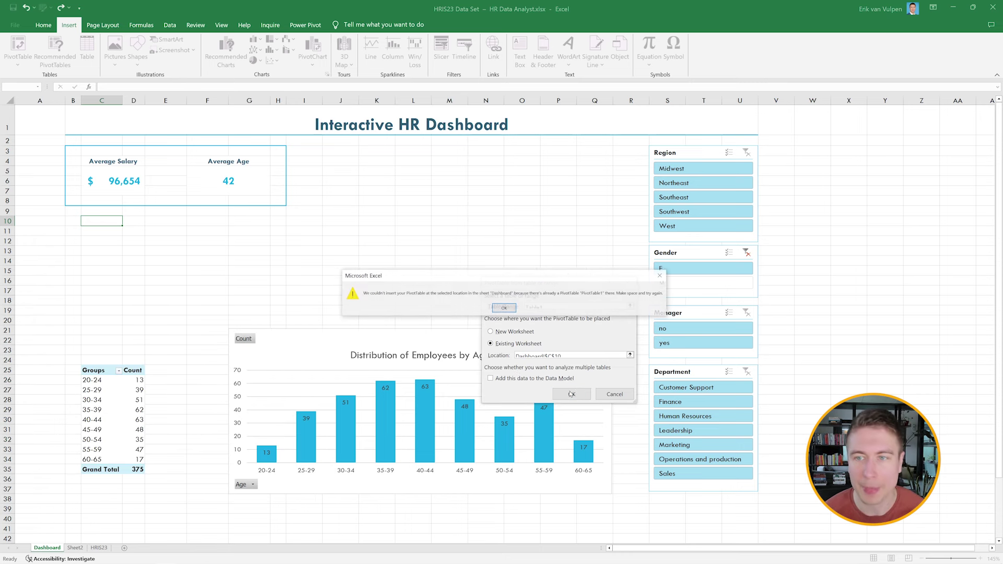
{"action": "left_click", "coordinate": [504, 309]}
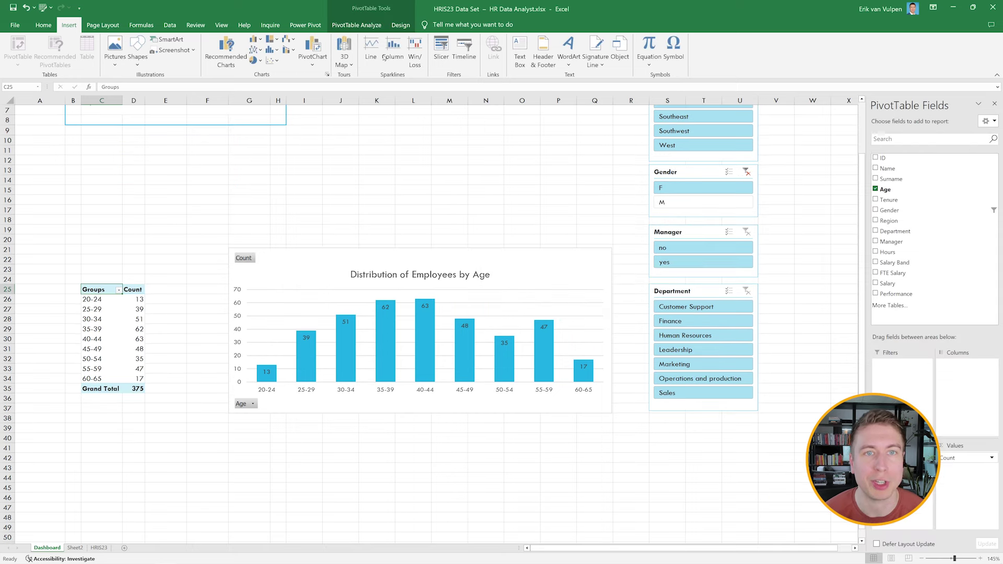
Move the age groups pivot table down to cell C39 on the Dashboard sheet
{"action": "left_click", "coordinate": [365, 25]}
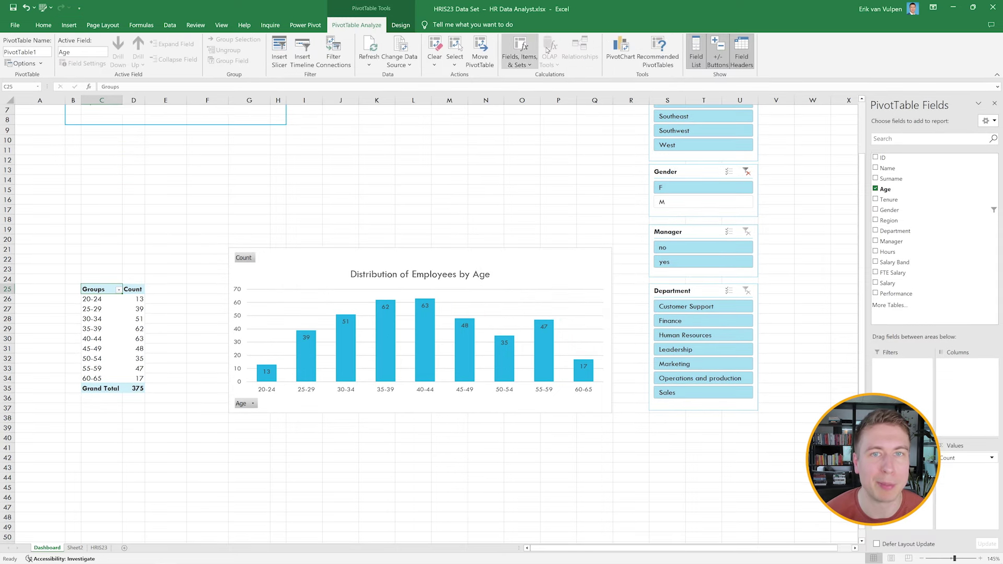
{"action": "left_click", "coordinate": [482, 49]}
{"action": "left_click", "coordinate": [102, 428]}
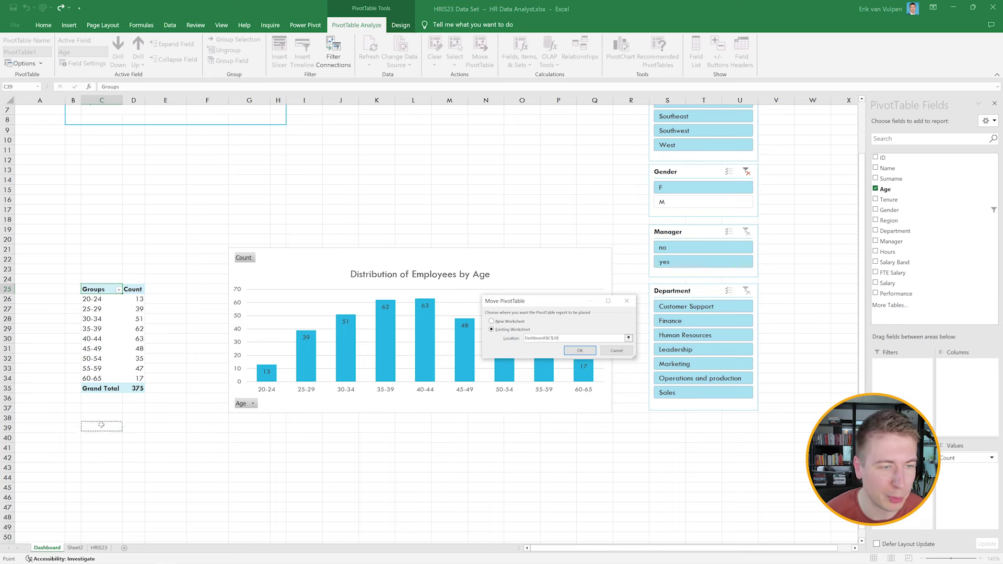
{"action": "left_click", "coordinate": [580, 351]}
Insert a pivot table from Table1 at cell C10 of the Dashboard sheet
{"action": "left_click", "coordinate": [111, 141]}
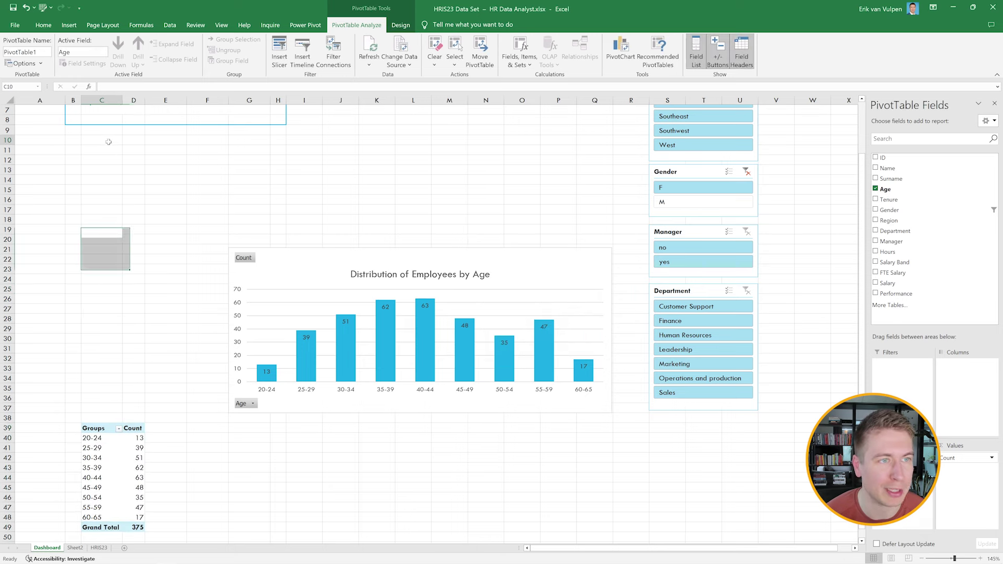
{"action": "scroll", "coordinate": [243, 164], "scroll_direction": "up", "scroll_amount": 2}
{"action": "left_click", "coordinate": [69, 25]}
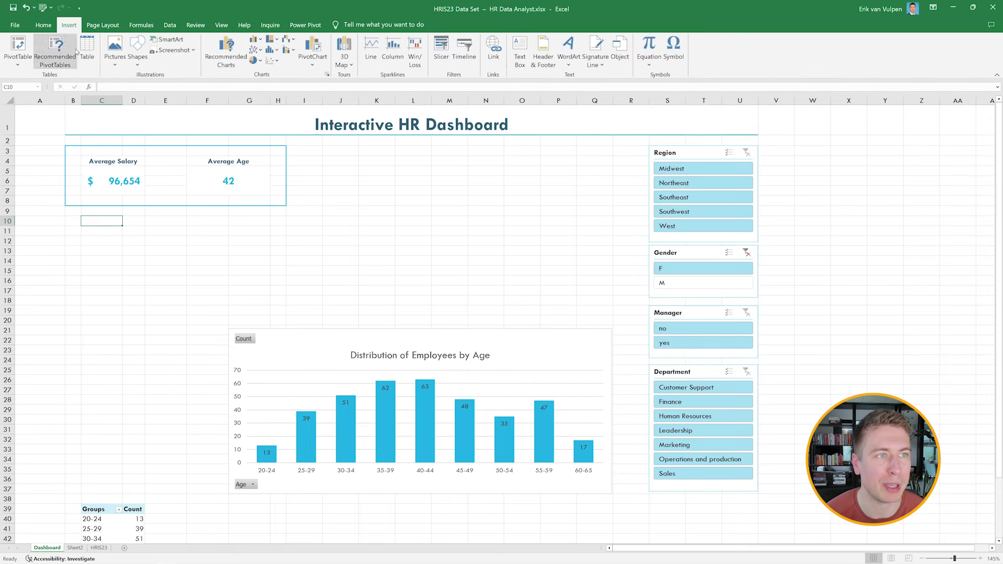
{"action": "left_click", "coordinate": [25, 54]}
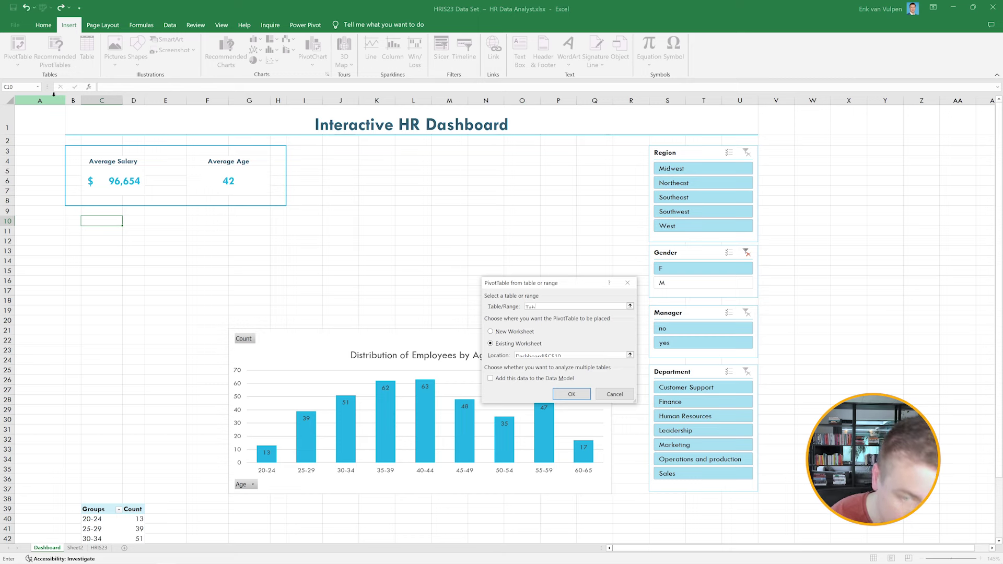
{"action": "key", "text": "Return"}
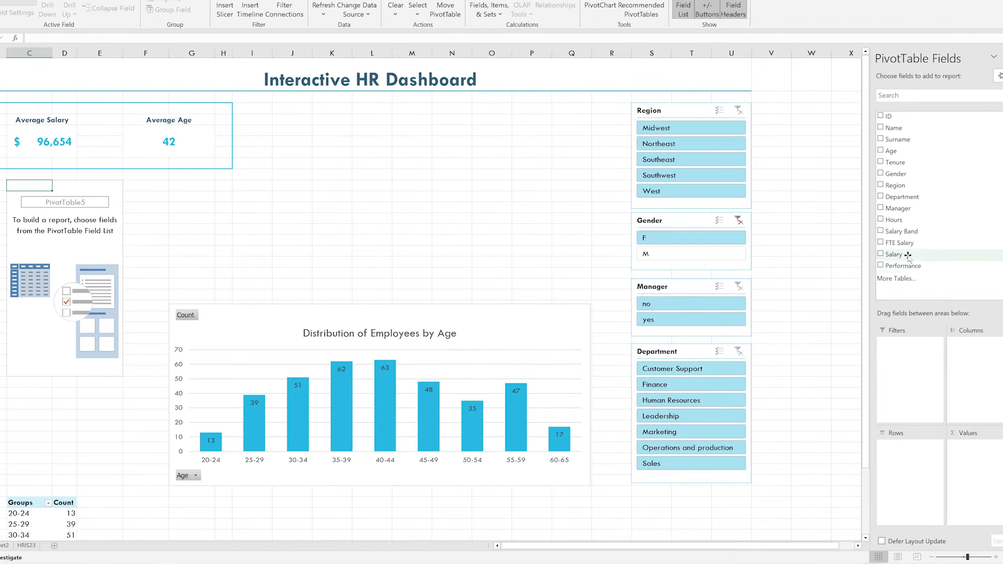
Put Performance in the new pivot table's columns and FTE Salary in its values, summarized by average
{"action": "left_click_drag", "start_coordinate": [896, 293], "coordinate": [970, 348]}
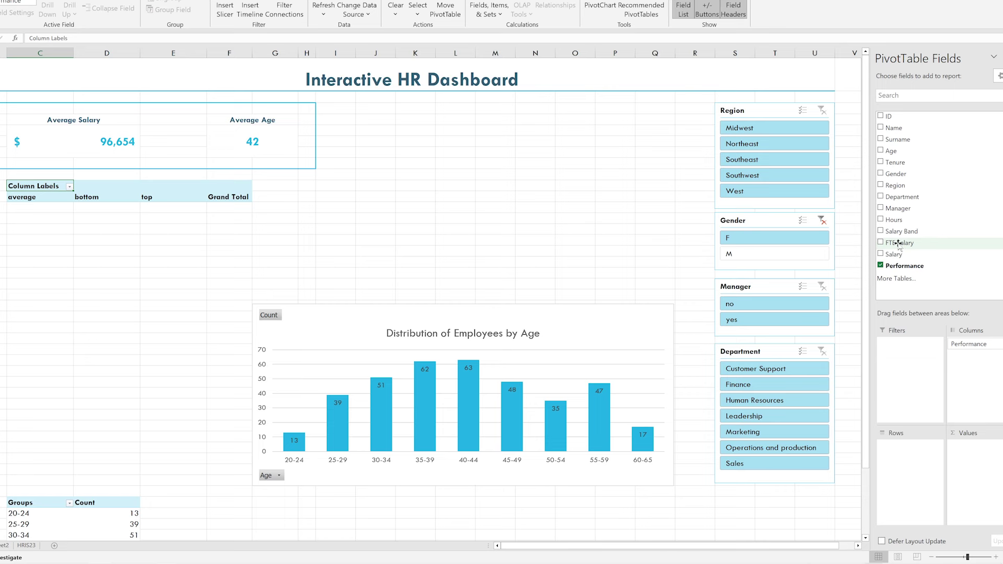
{"action": "left_click_drag", "start_coordinate": [897, 243], "coordinate": [977, 458]}
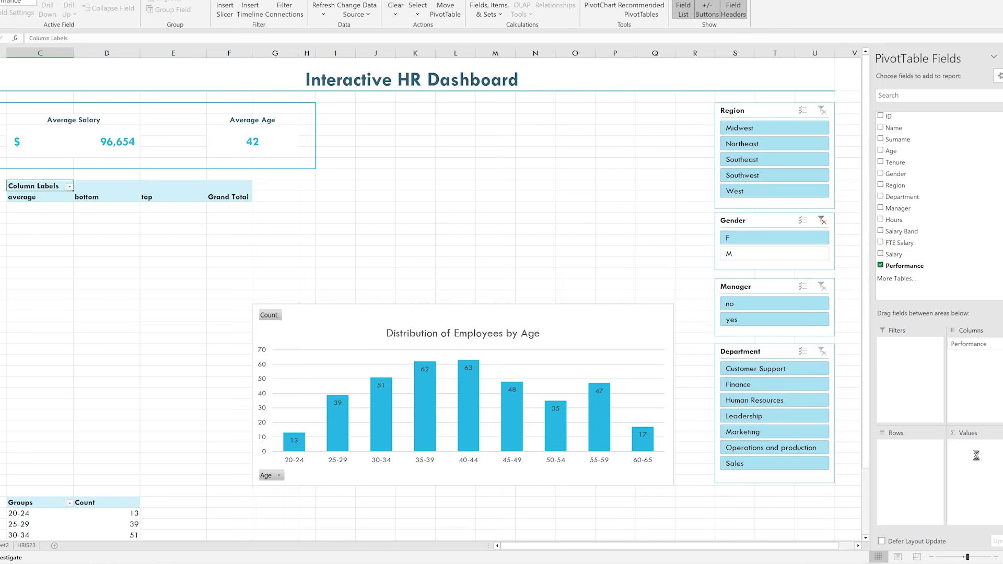
{"action": "left_click", "coordinate": [973, 448]}
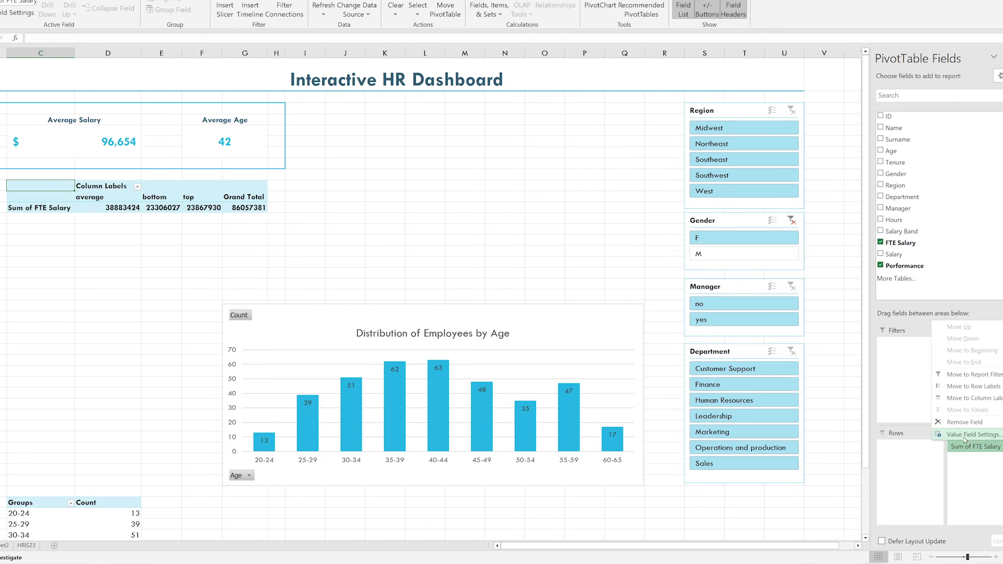
{"action": "left_click", "coordinate": [960, 435]}
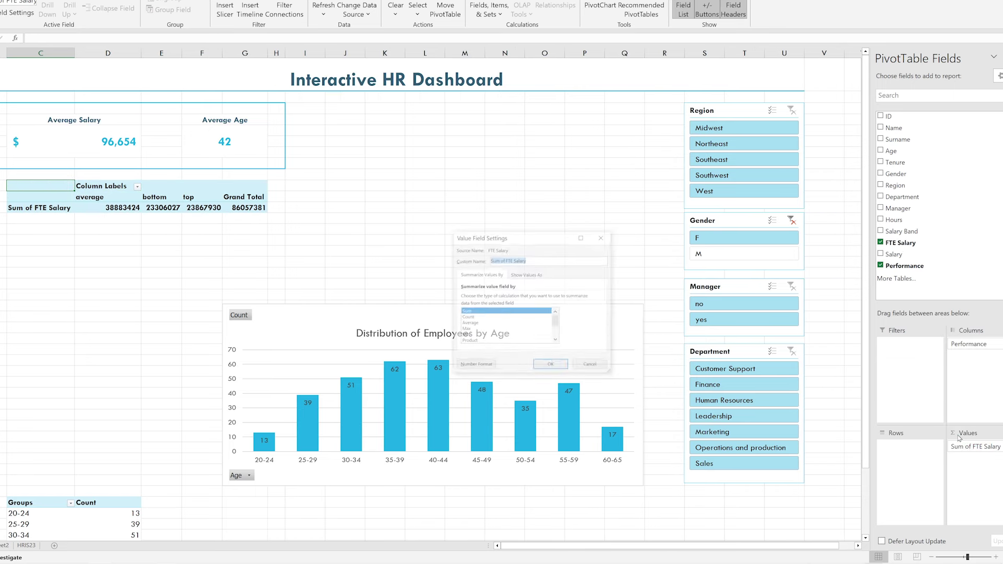
{"action": "left_click", "coordinate": [477, 324]}
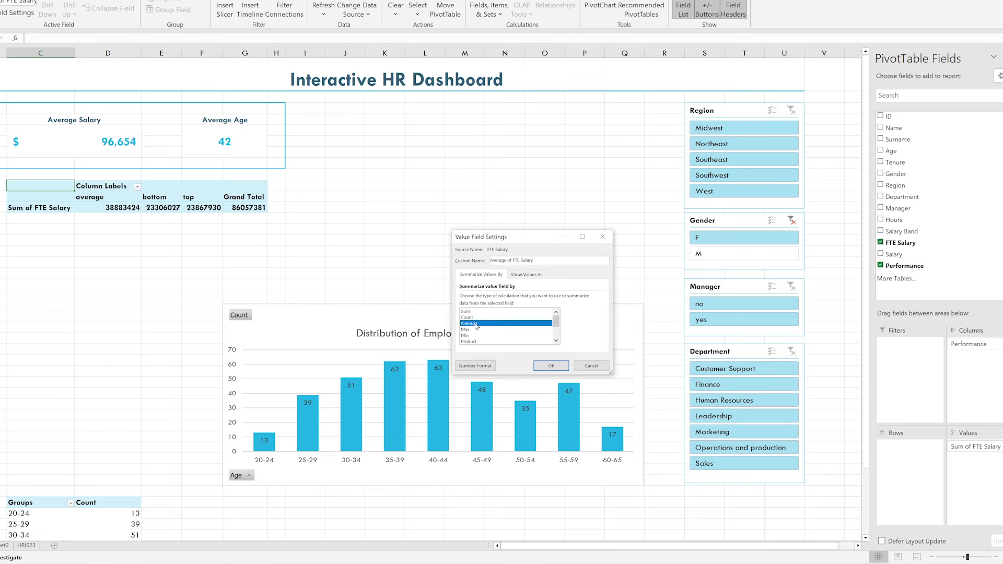
{"action": "left_click", "coordinate": [552, 367]}
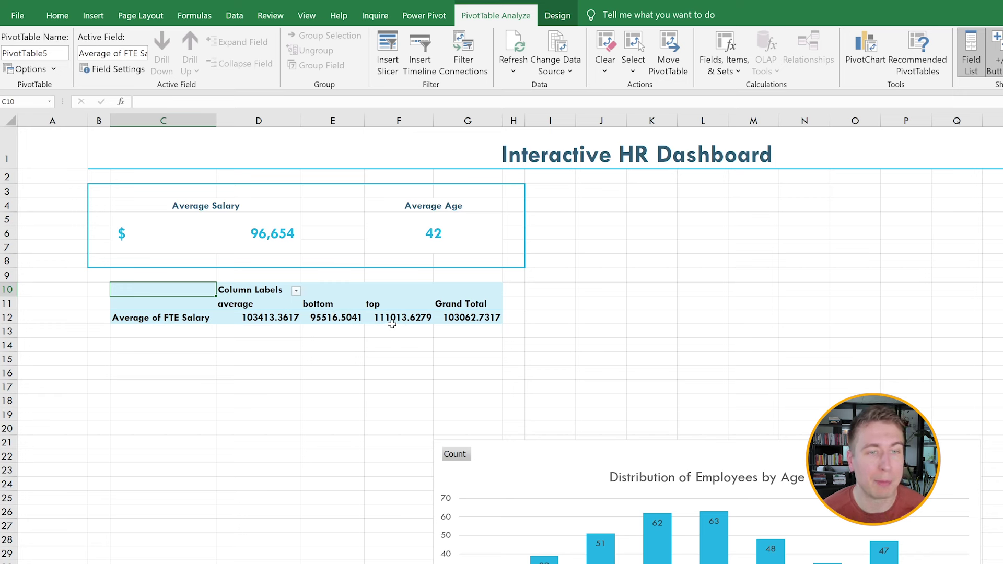
Format the average FTE salaries in D12:G12 as US dollar accounting values without decimals
{"action": "left_click_drag", "start_coordinate": [243, 317], "coordinate": [393, 320]}
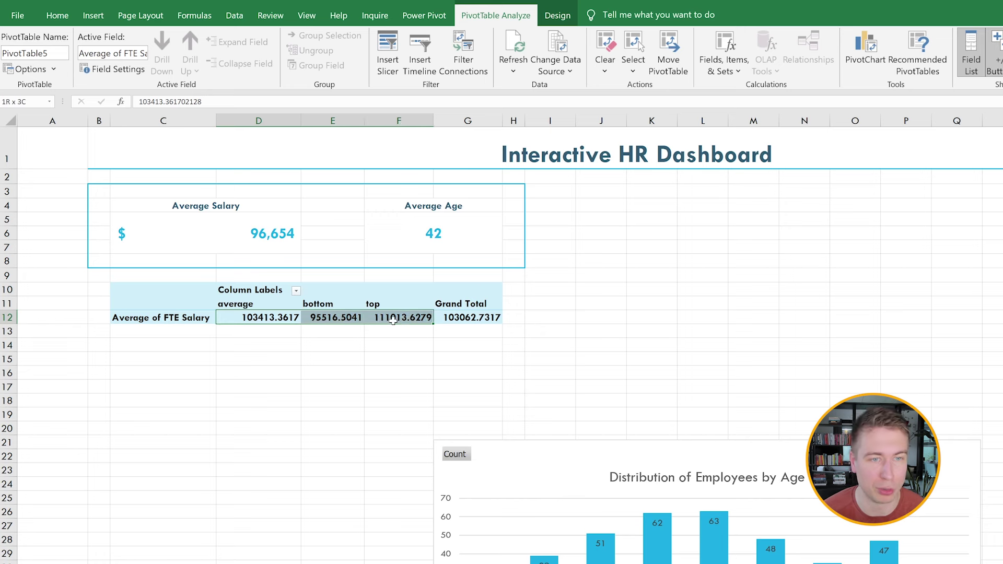
{"action": "left_click_drag", "start_coordinate": [460, 318], "coordinate": [246, 318]}
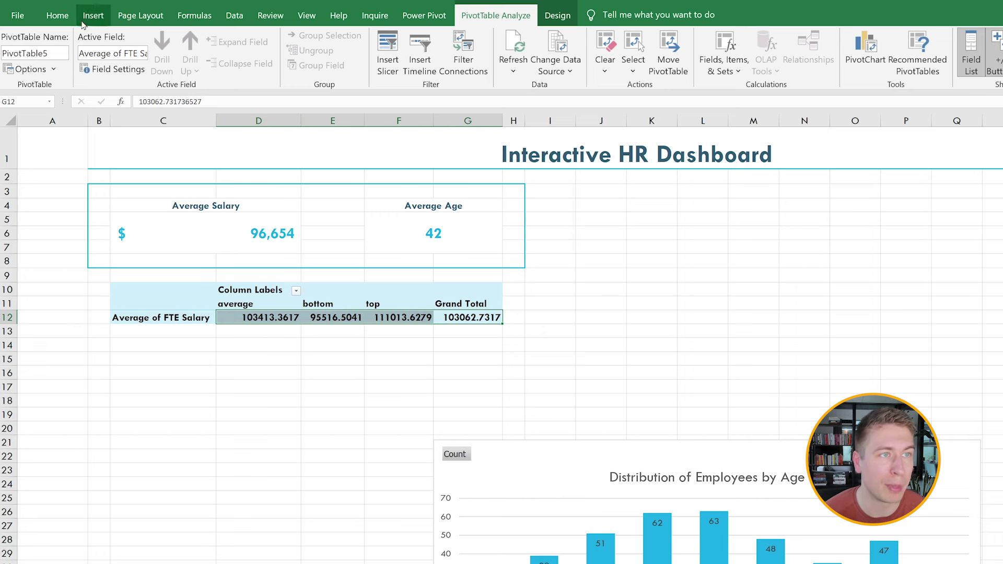
{"action": "left_click", "coordinate": [57, 16]}
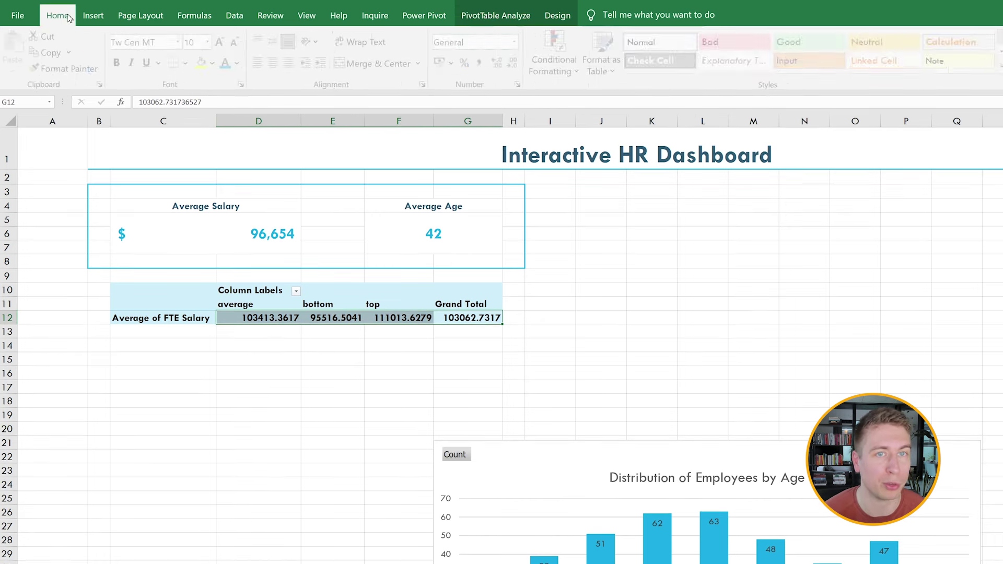
{"action": "left_click", "coordinate": [454, 64]}
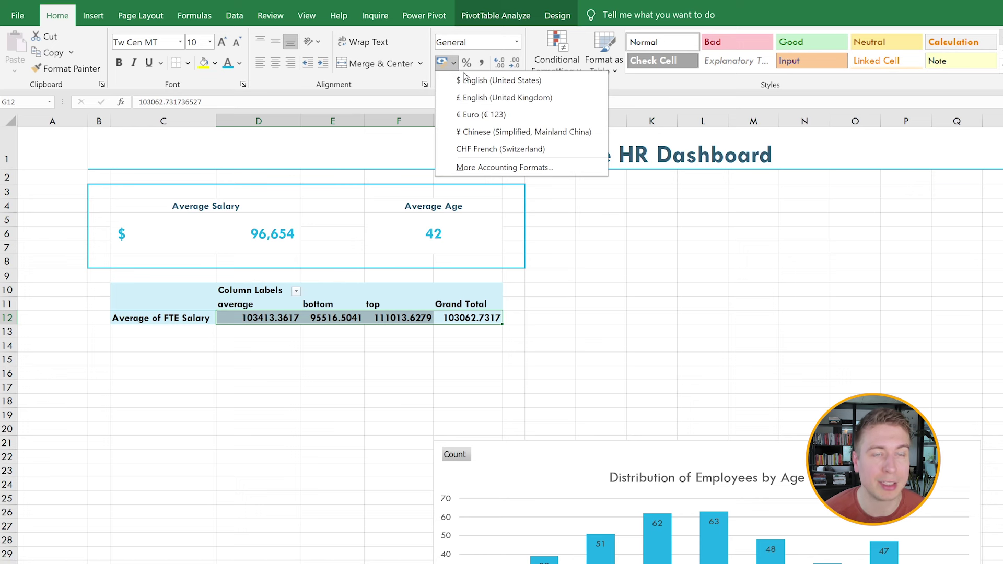
{"action": "left_click", "coordinate": [487, 80]}
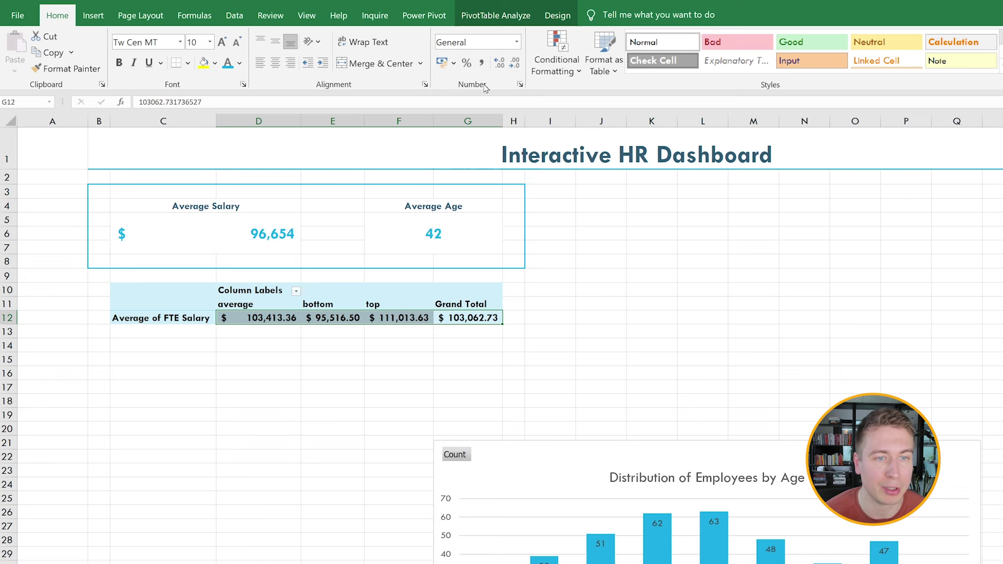
{"action": "left_click", "coordinate": [515, 67]}
{"action": "left_click", "coordinate": [515, 67]}
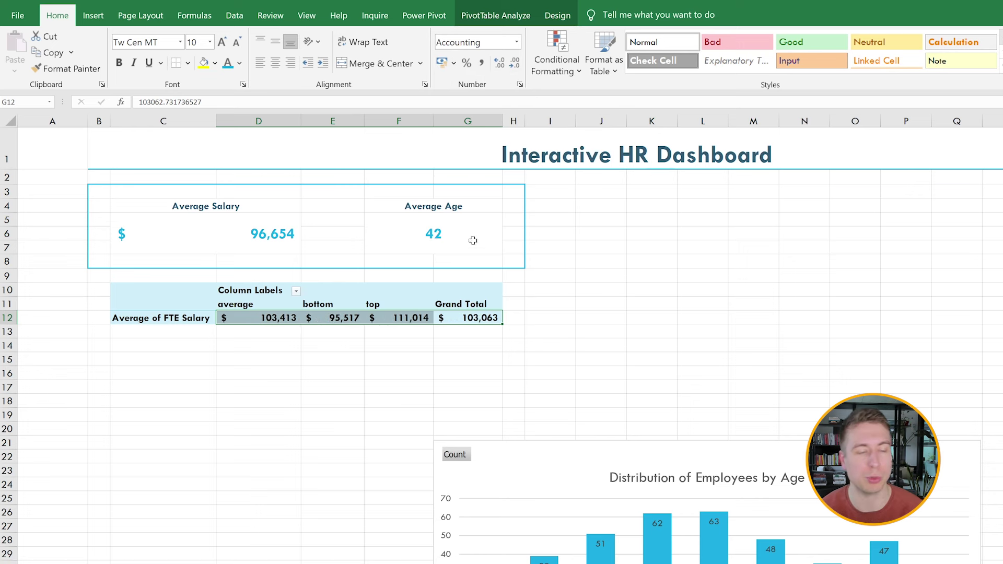
{"action": "left_click", "coordinate": [336, 347]}
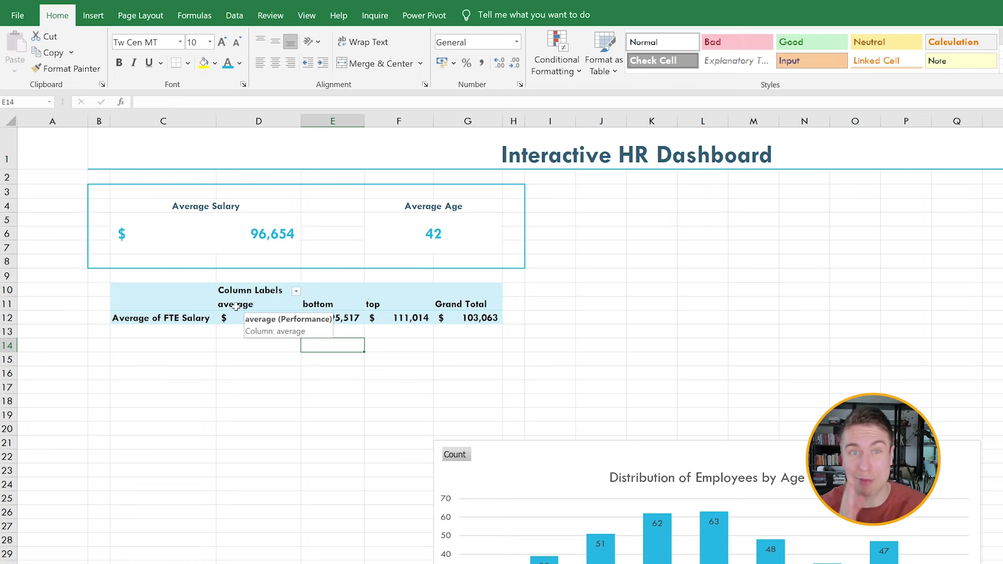
Move the bottom performance group ahead of the average group in the salary pivot table
{"action": "right_click", "coordinate": [320, 305]}
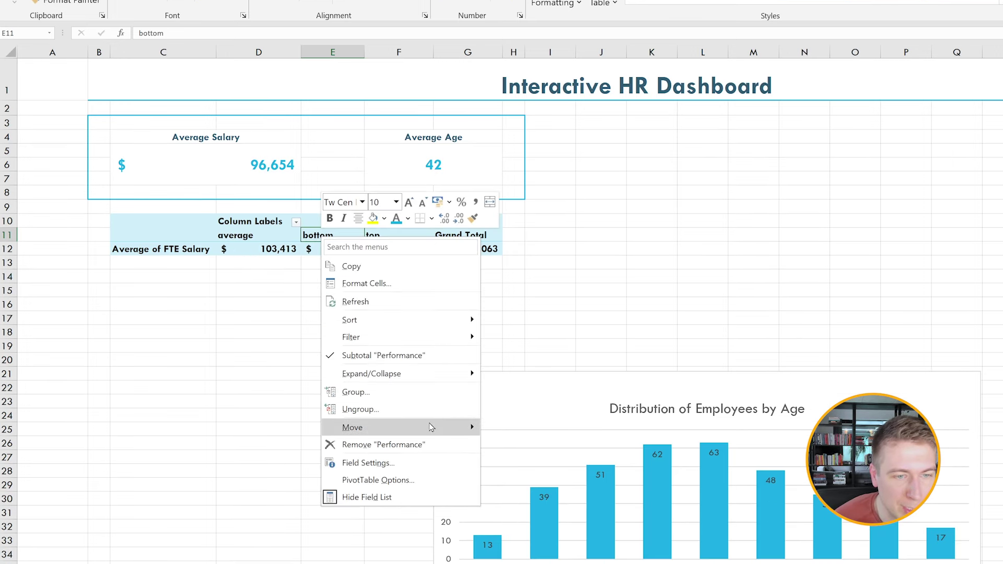
{"action": "mouse_move", "coordinate": [426, 428]}
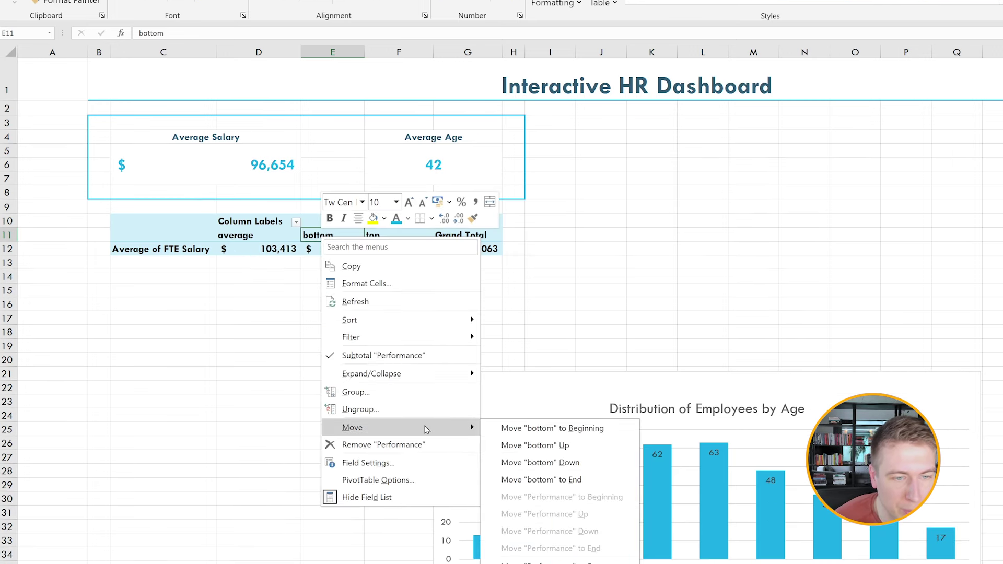
{"action": "left_click", "coordinate": [568, 445]}
{"action": "left_click", "coordinate": [328, 304]}
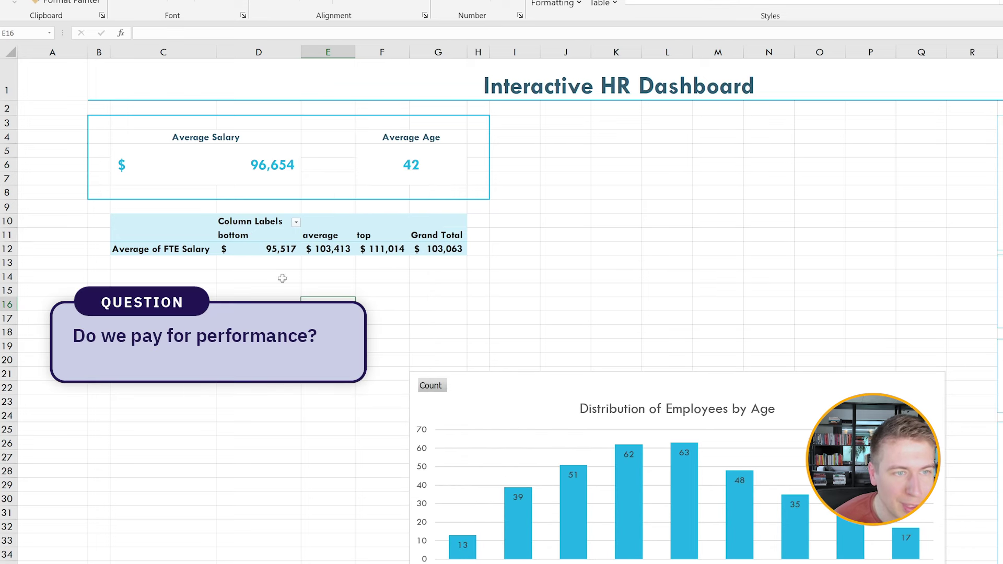
Examine the average salary per performance group on the Dashboard and the Salary Band column on the HRIS23 sheet
{"action": "left_click", "coordinate": [257, 236]}
{"action": "left_click", "coordinate": [315, 235]}
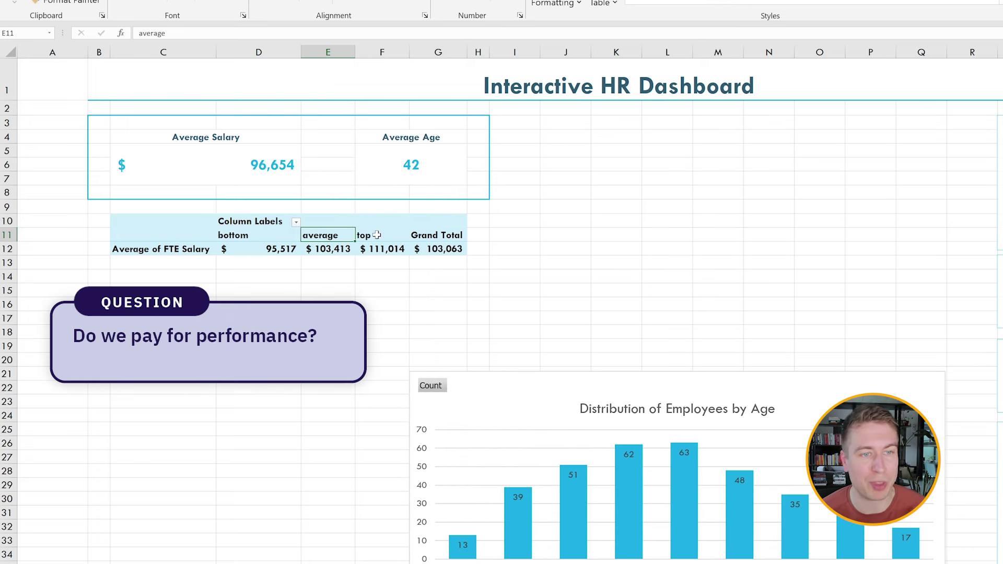
{"action": "left_click", "coordinate": [379, 235]}
{"action": "left_click_drag", "start_coordinate": [251, 250], "coordinate": [383, 247]}
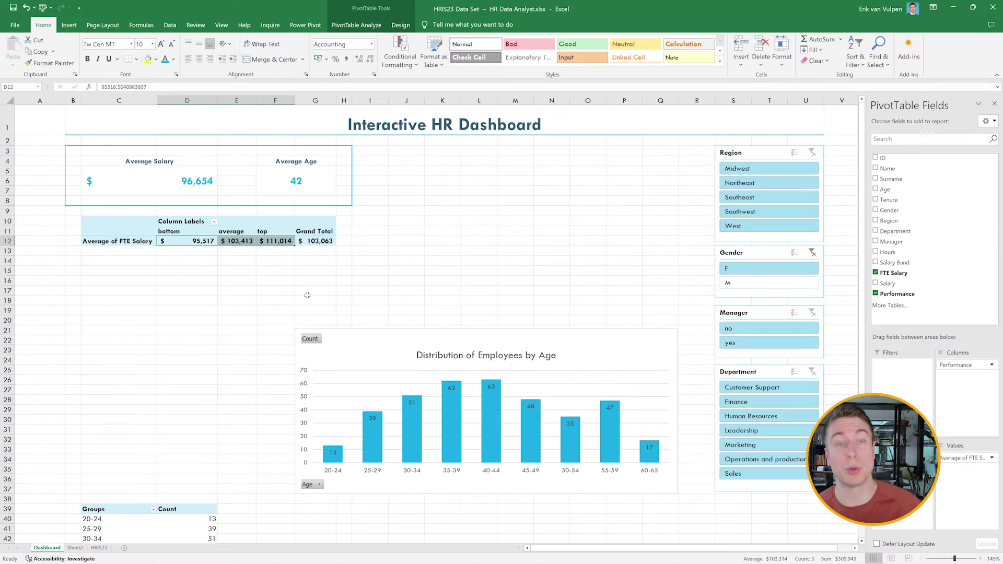
{"action": "left_click", "coordinate": [75, 548]}
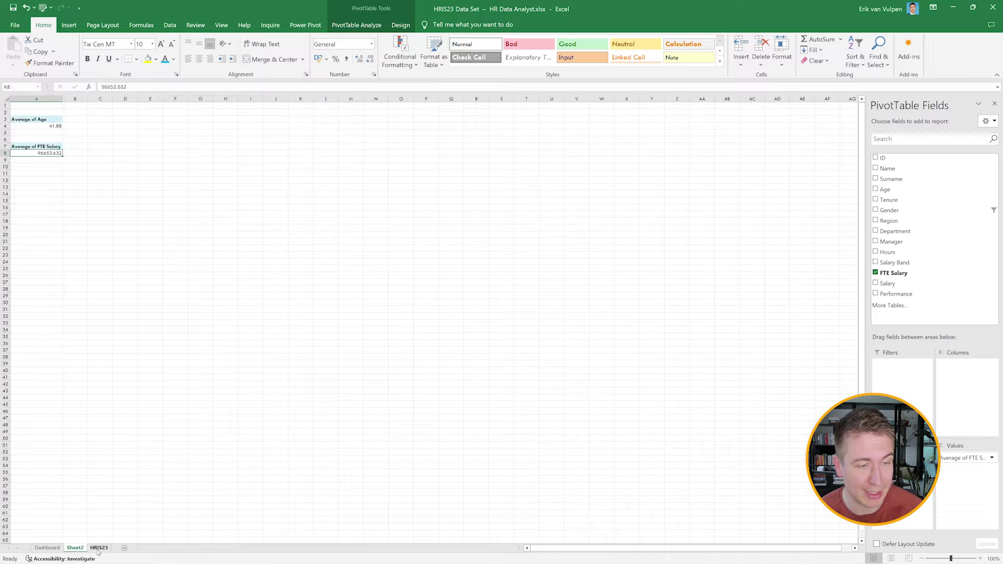
{"action": "left_click", "coordinate": [98, 548]}
{"action": "left_click_drag", "start_coordinate": [642, 108], "coordinate": [654, 342]}
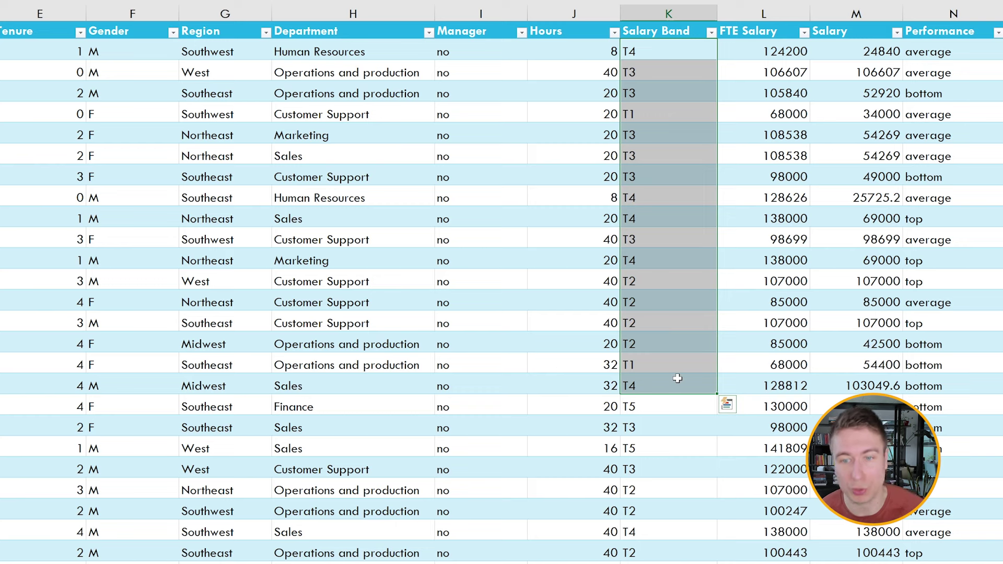
{"action": "left_click", "coordinate": [635, 359]}
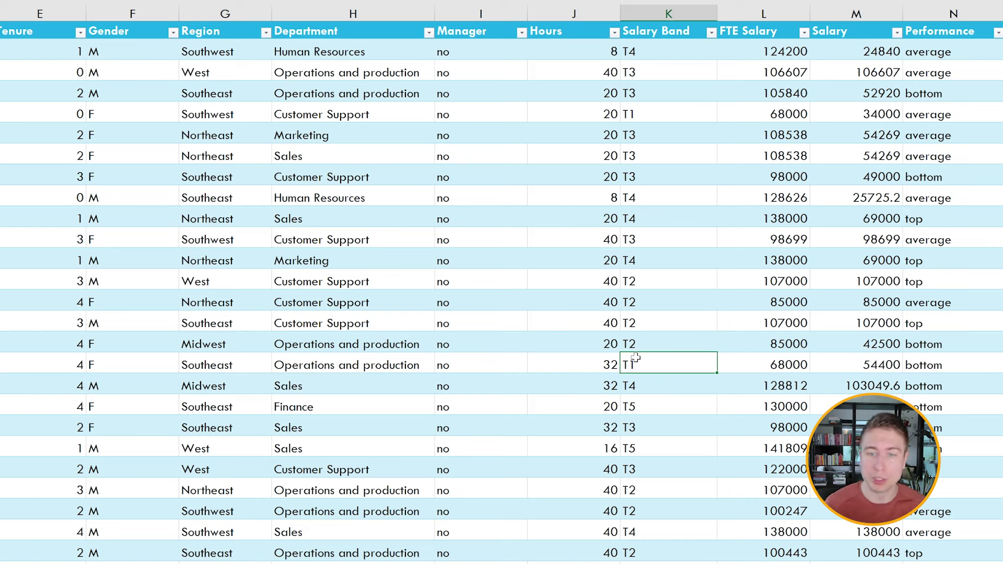
{"action": "left_click", "coordinate": [641, 324]}
{"action": "left_click", "coordinate": [655, 405]}
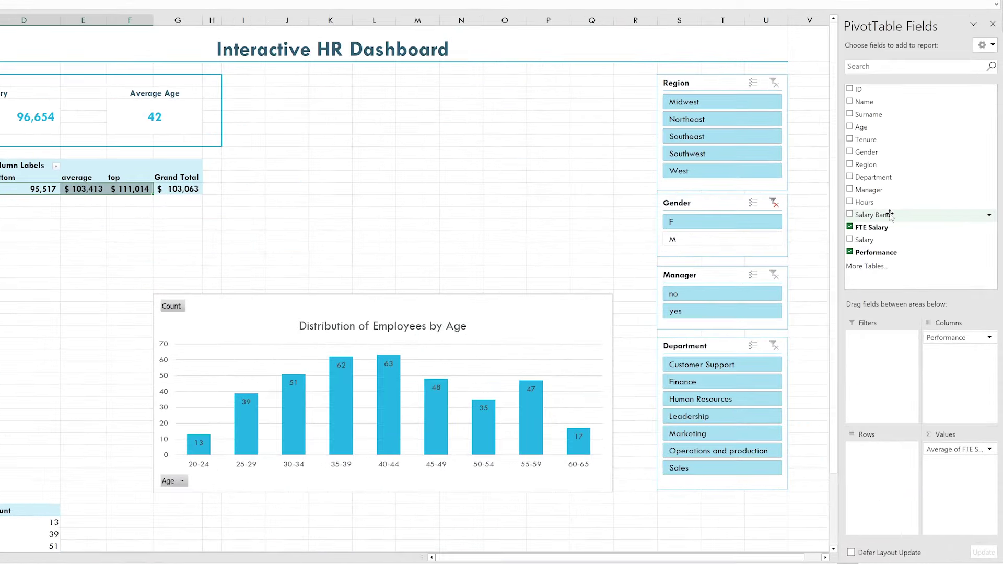
Add Salary Band as the rows of the Dashboard's salary pivot table and compare the performance groups within each band
{"action": "left_click_drag", "start_coordinate": [883, 216], "coordinate": [883, 463]}
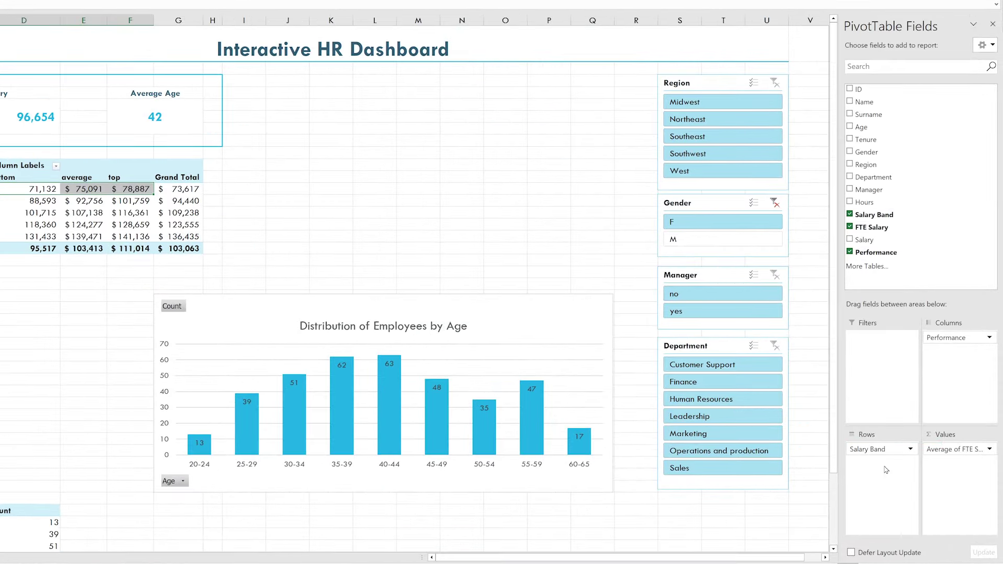
{"action": "left_click_drag", "start_coordinate": [67, 189], "coordinate": [66, 238]}
{"action": "left_click", "coordinate": [148, 285]}
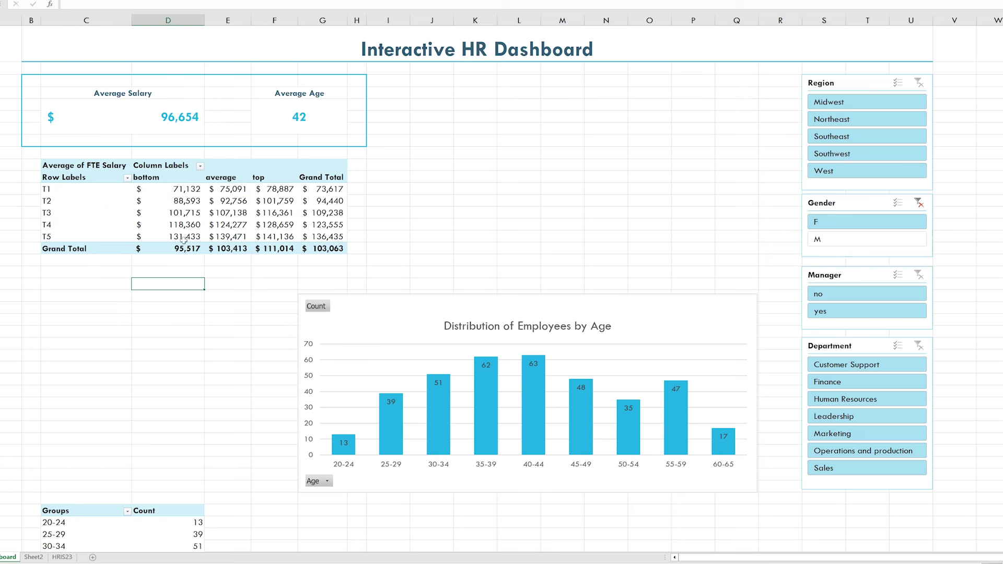
{"action": "left_click", "coordinate": [171, 189]}
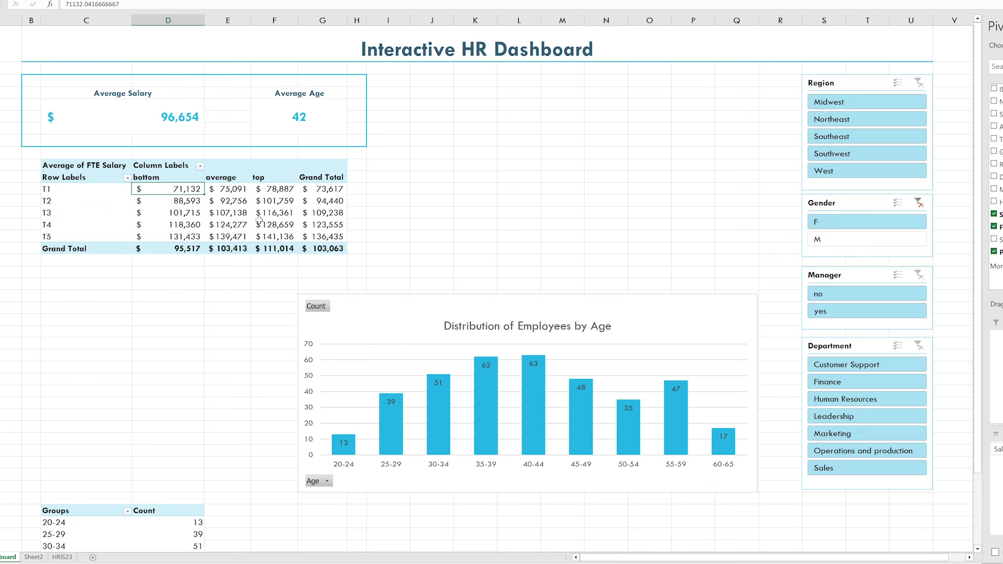
{"action": "left_click", "coordinate": [278, 186]}
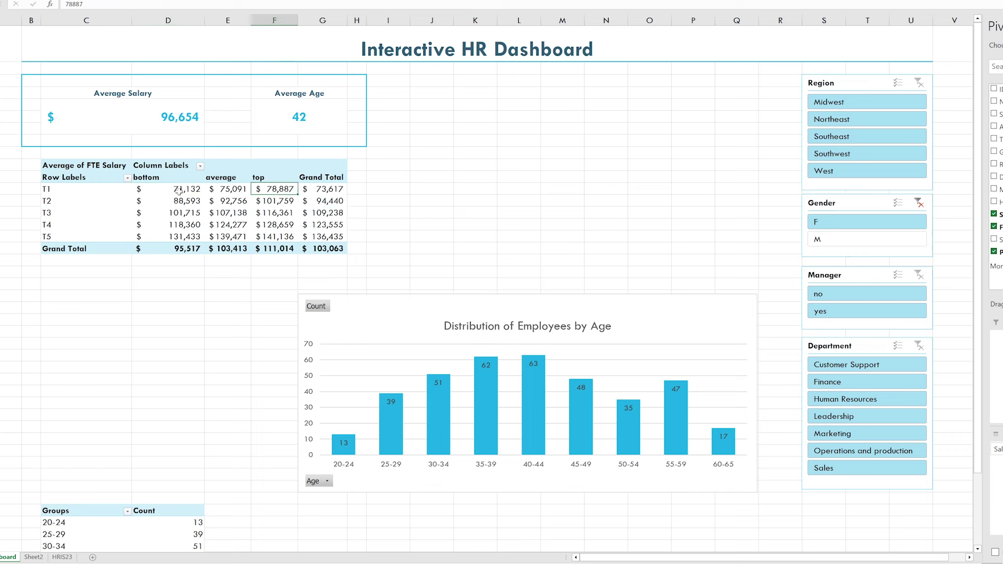
{"action": "left_click_drag", "start_coordinate": [179, 190], "coordinate": [175, 237]}
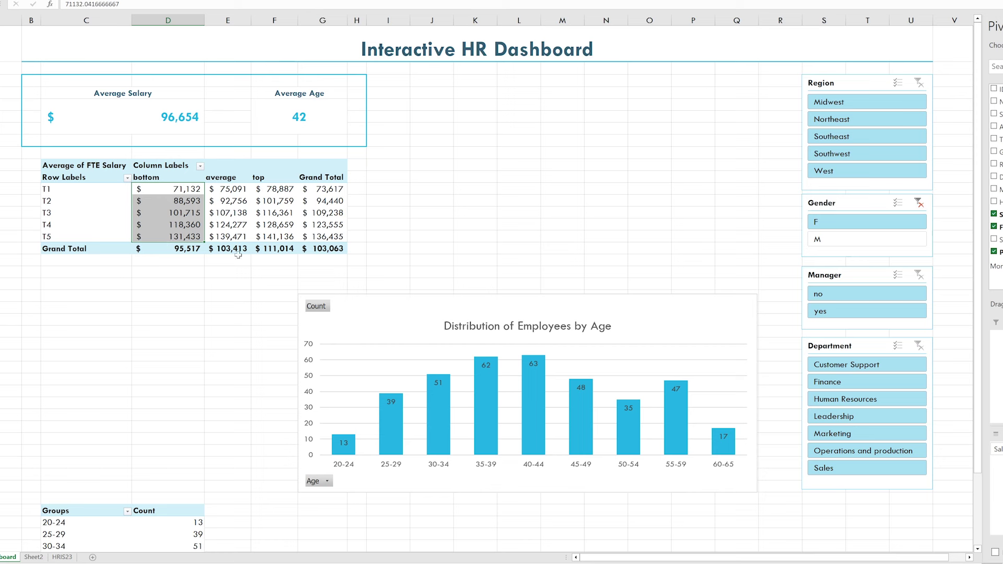
Insert a 2-D clustered column chart from the salary pivot table and fit it above the age distribution chart
{"action": "left_click", "coordinate": [109, 190]}
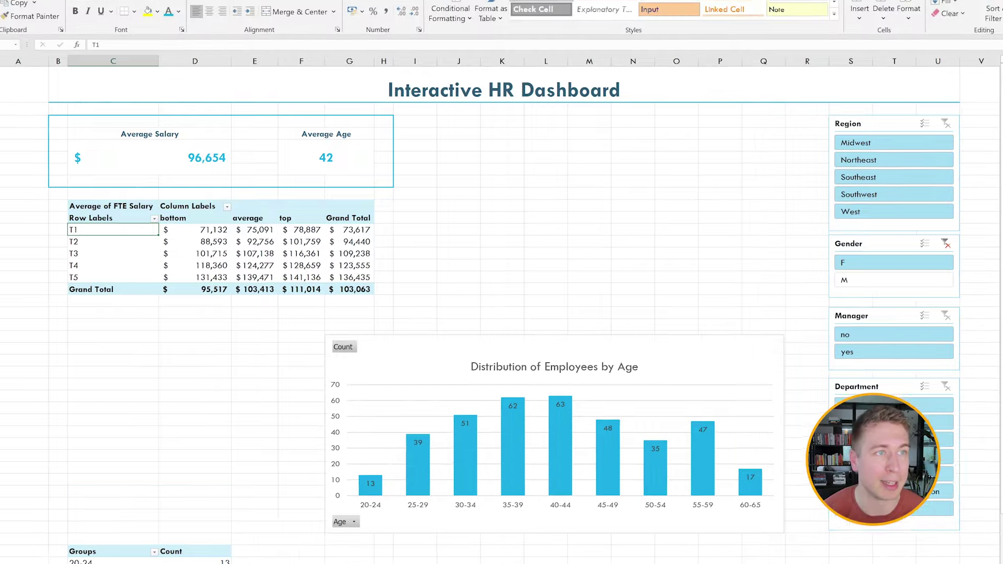
{"action": "left_click", "coordinate": [79, 9]}
{"action": "left_click", "coordinate": [304, 27]}
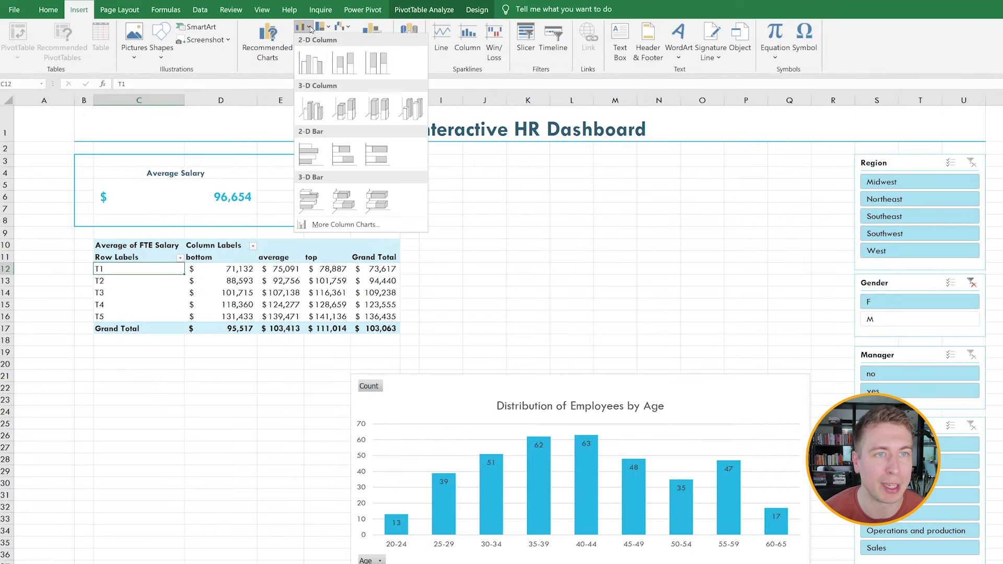
{"action": "left_click", "coordinate": [311, 61]}
{"action": "left_click_drag", "start_coordinate": [560, 284], "coordinate": [667, 168]}
{"action": "left_click_drag", "start_coordinate": [790, 350], "coordinate": [810, 346]}
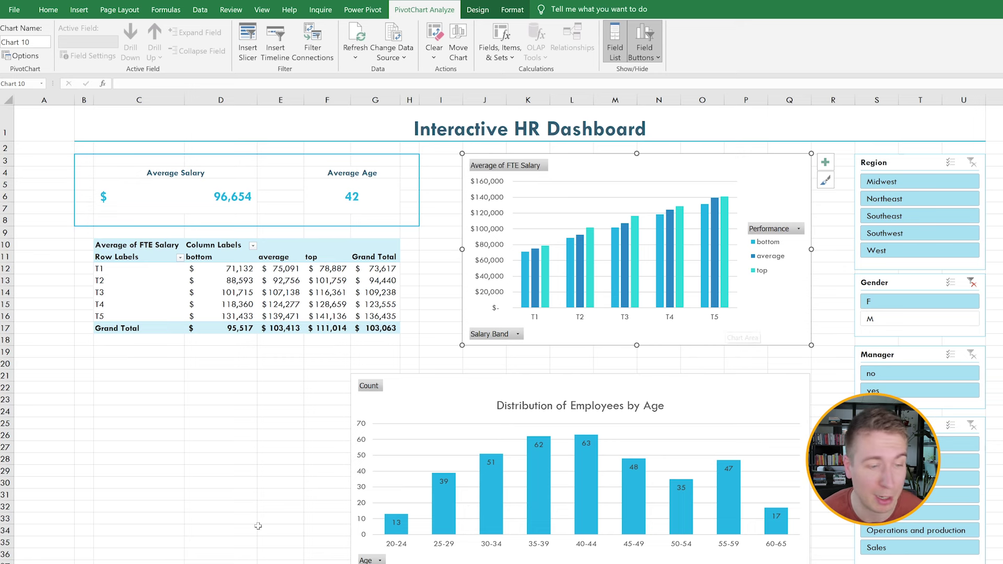
{"action": "key", "text": "Escape"}
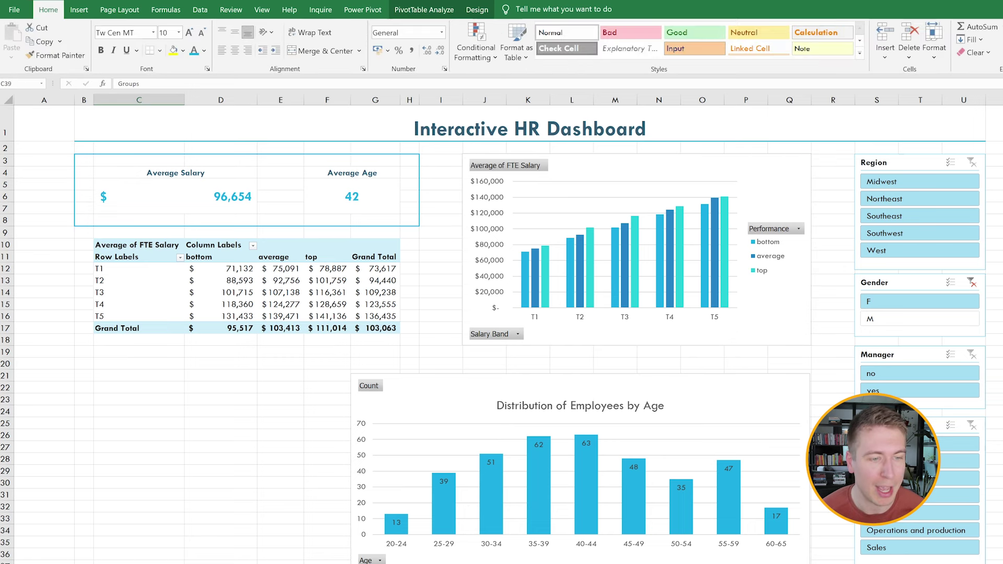
Move the age groups pivot table to cell C21 on the Dashboard sheet
{"action": "left_click", "coordinate": [425, 8]}
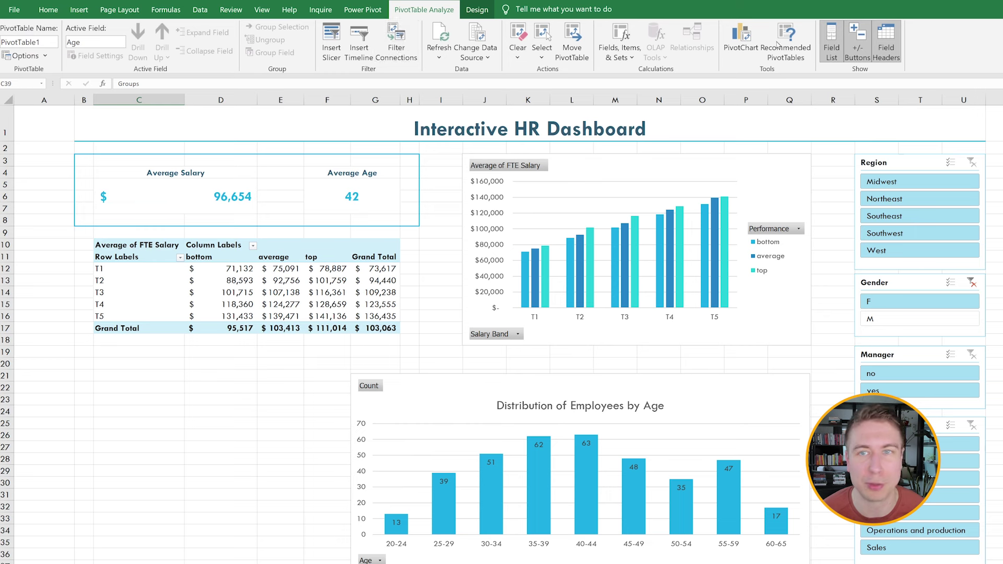
{"action": "left_click", "coordinate": [582, 50]}
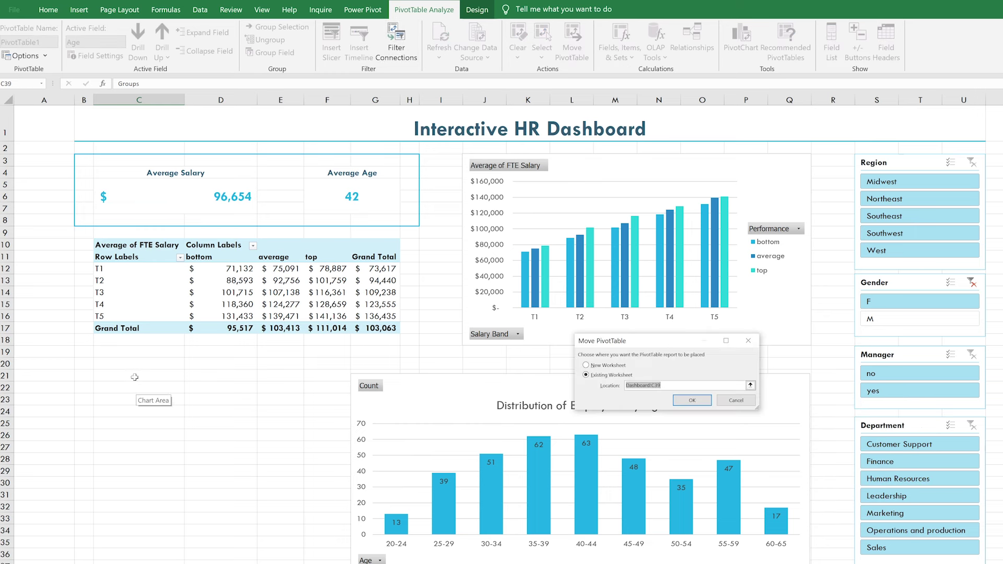
{"action": "left_click", "coordinate": [134, 377]}
{"action": "left_click", "coordinate": [692, 401]}
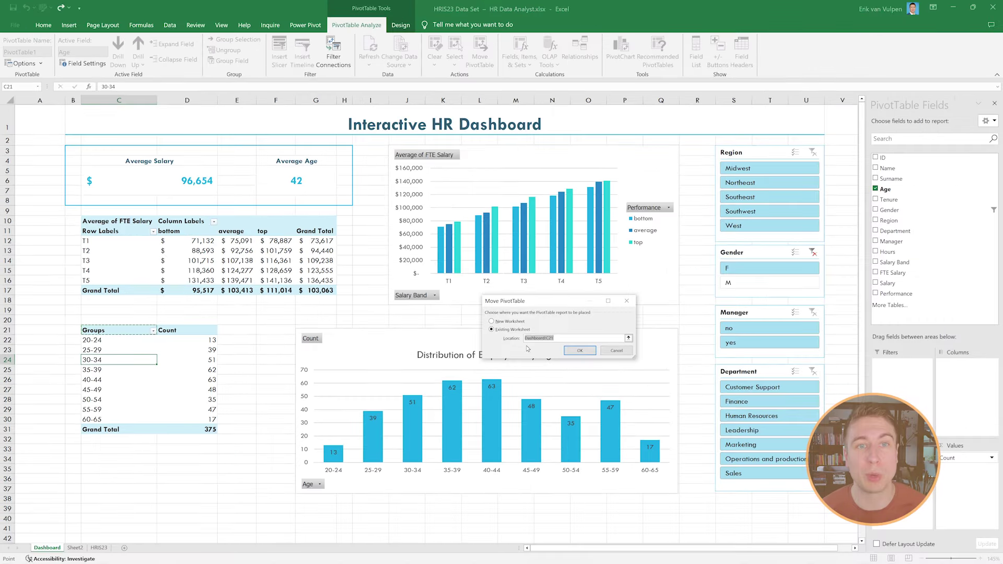
Move the age groups pivot table to cell C24 on the Dashboard sheet
{"action": "left_click", "coordinate": [570, 338]}
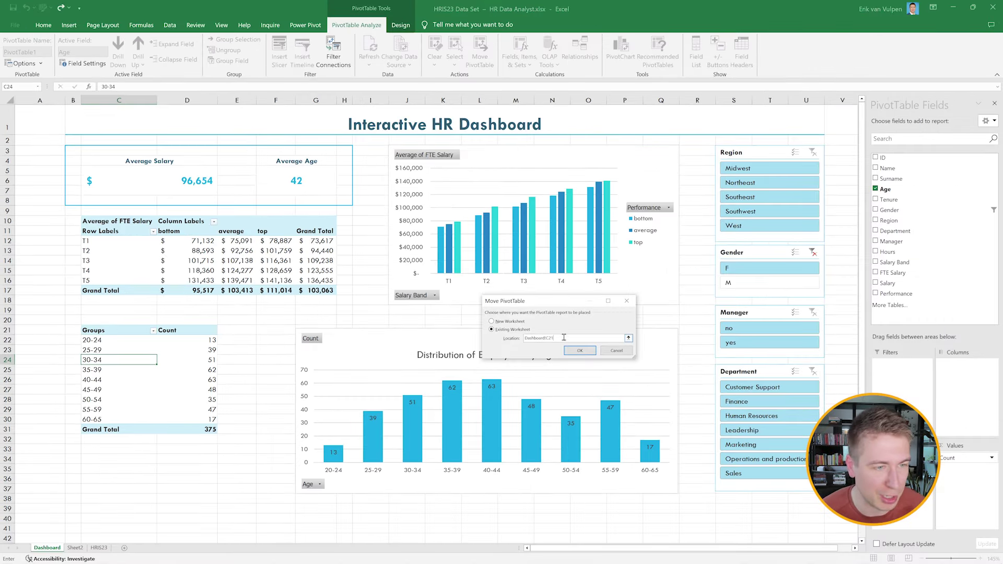
{"action": "left_click", "coordinate": [580, 351]}
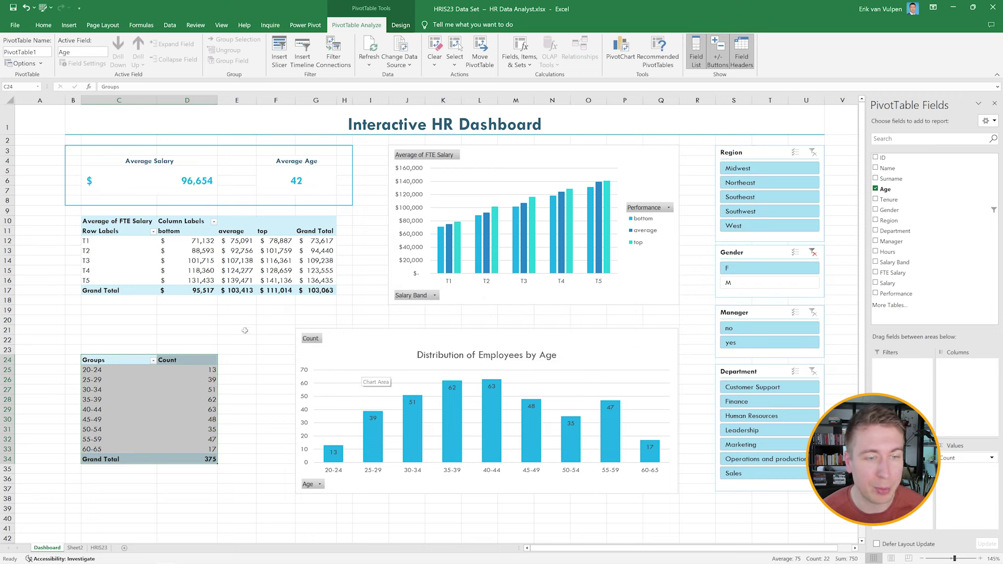
{"action": "left_click", "coordinate": [236, 330]}
Make the age chart's title, Distribution of Employees by Age, bold and light blue
{"action": "double_click", "coordinate": [440, 354]}
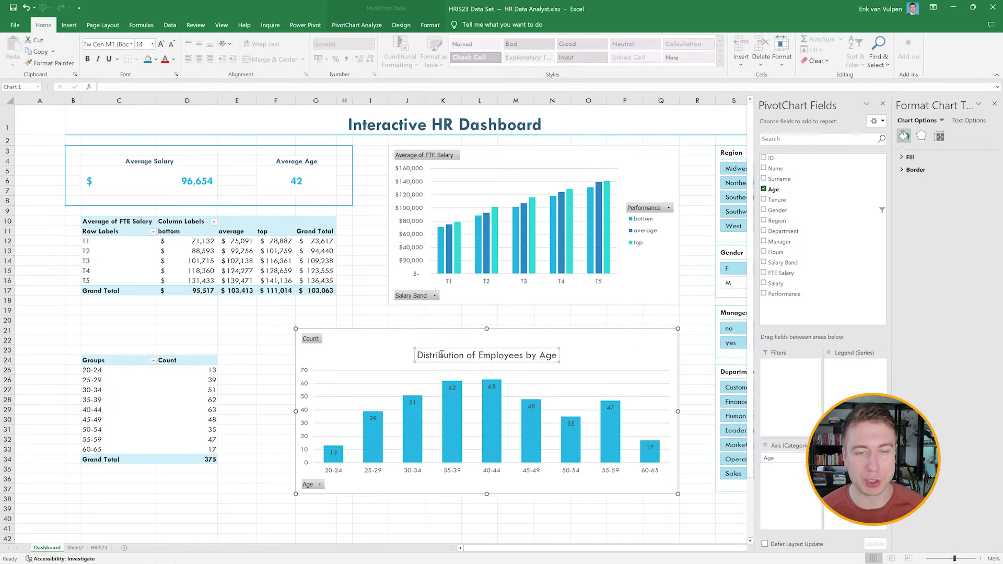
{"action": "left_click", "coordinate": [493, 355]}
{"action": "key", "text": "ctrl+a"}
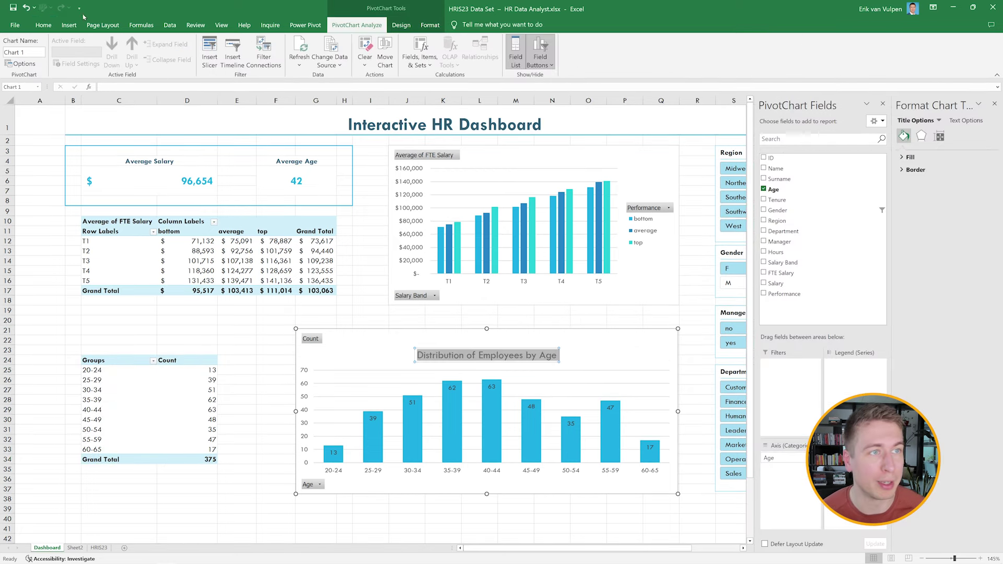
{"action": "left_click", "coordinate": [43, 24]}
{"action": "key", "text": "ctrl+b"}
{"action": "left_click", "coordinate": [174, 59]}
{"action": "left_click", "coordinate": [204, 91]}
Add a title above the plot of the average salary chart reading "Performance per Salary Band"
{"action": "left_click", "coordinate": [533, 154]}
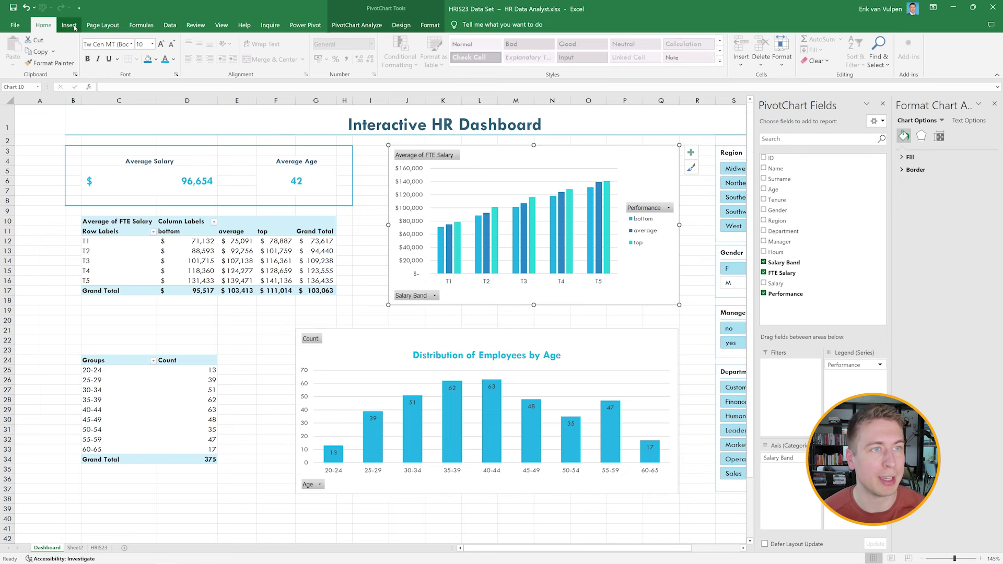
{"action": "left_click", "coordinate": [402, 25]}
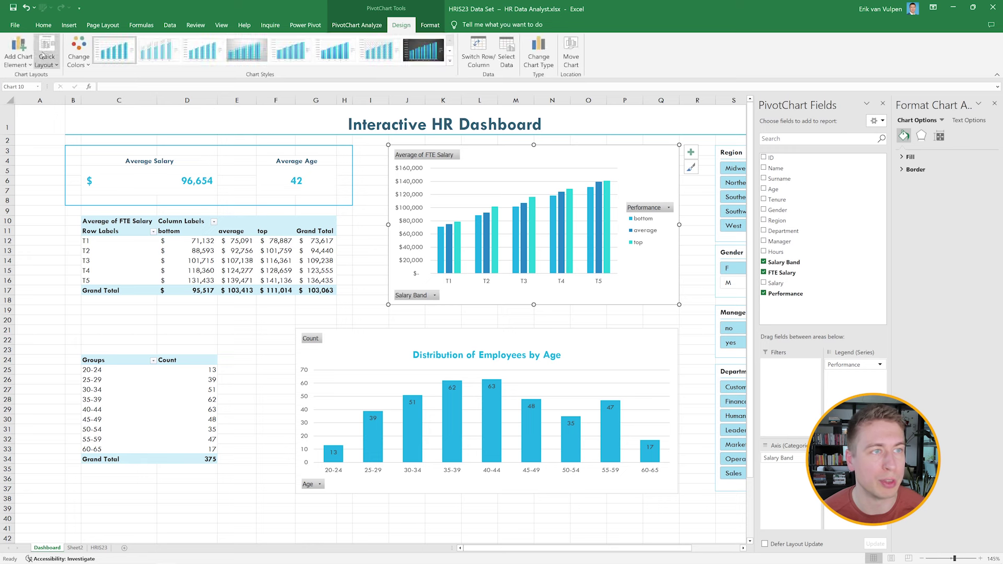
{"action": "left_click", "coordinate": [19, 53]}
{"action": "mouse_move", "coordinate": [31, 101]}
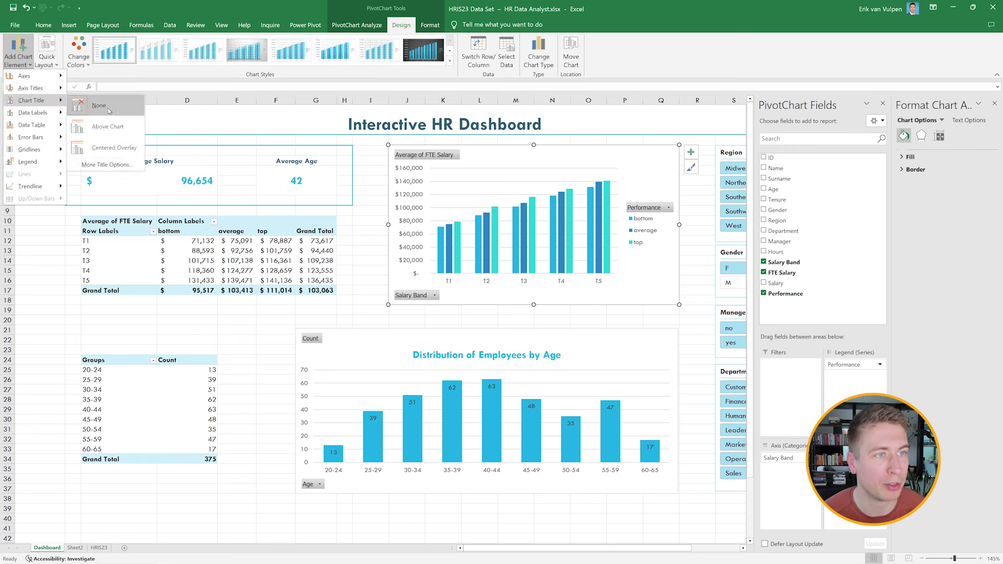
{"action": "left_click", "coordinate": [108, 127]}
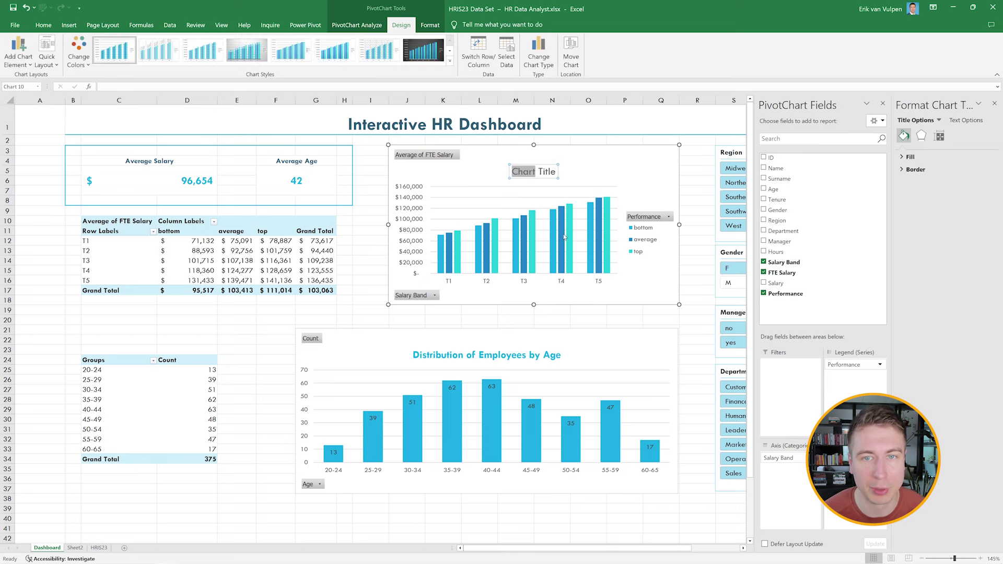
{"action": "key", "text": "ctrl+shift+Right"}
{"action": "type", "text": "Perfor"}
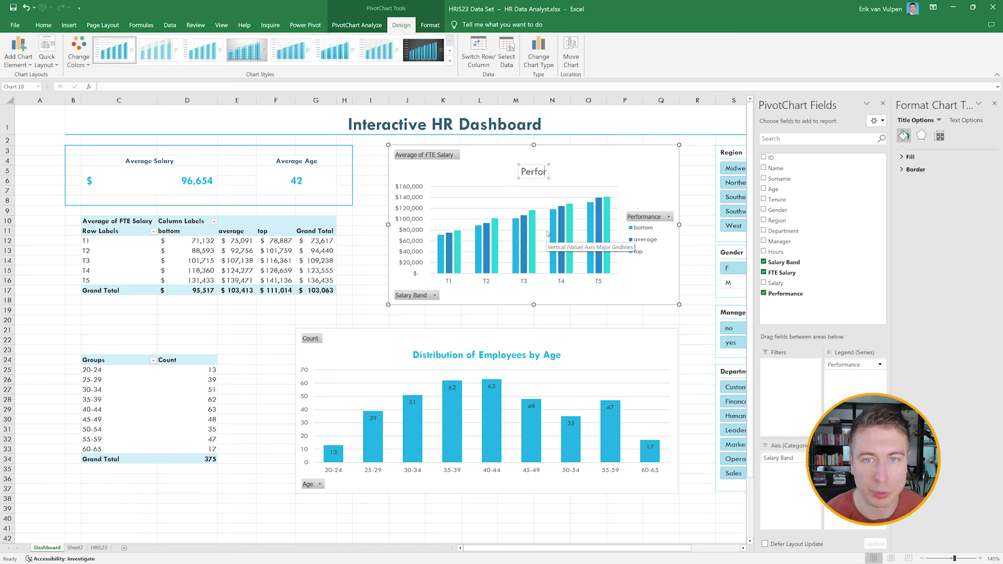
{"action": "type", "text": "mance per Salary Band"}
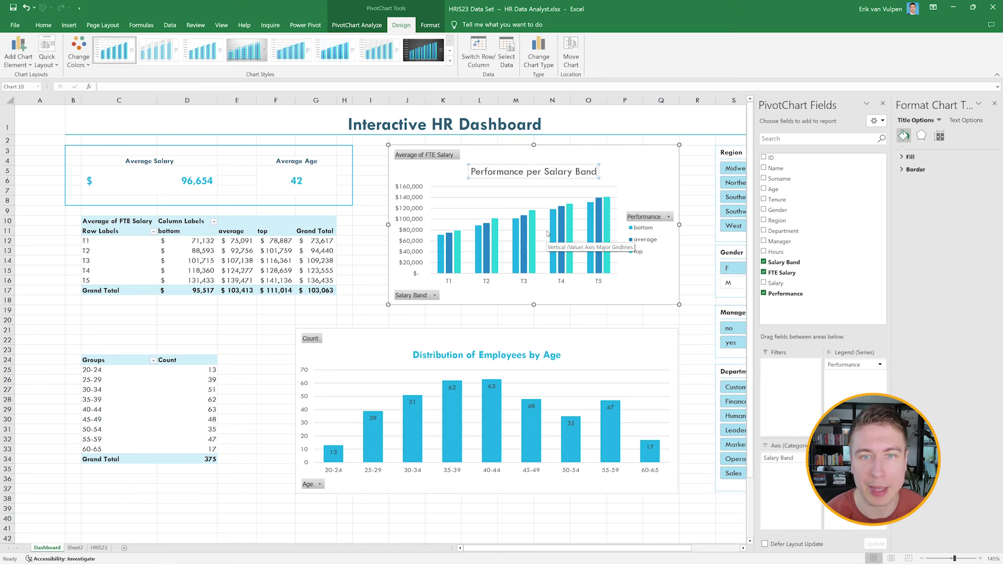
{"action": "key", "text": "Return"}
{"action": "key", "text": "BackSpace"}
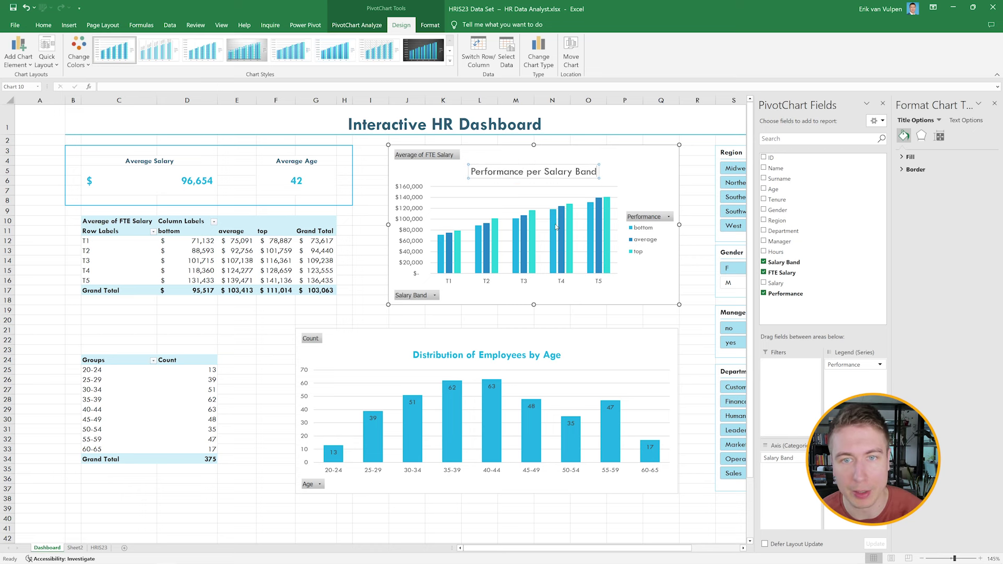
Format the Performance per Salary Band title in bold light blue and close the chart formatting pane
{"action": "key", "text": "ctrl+a"}
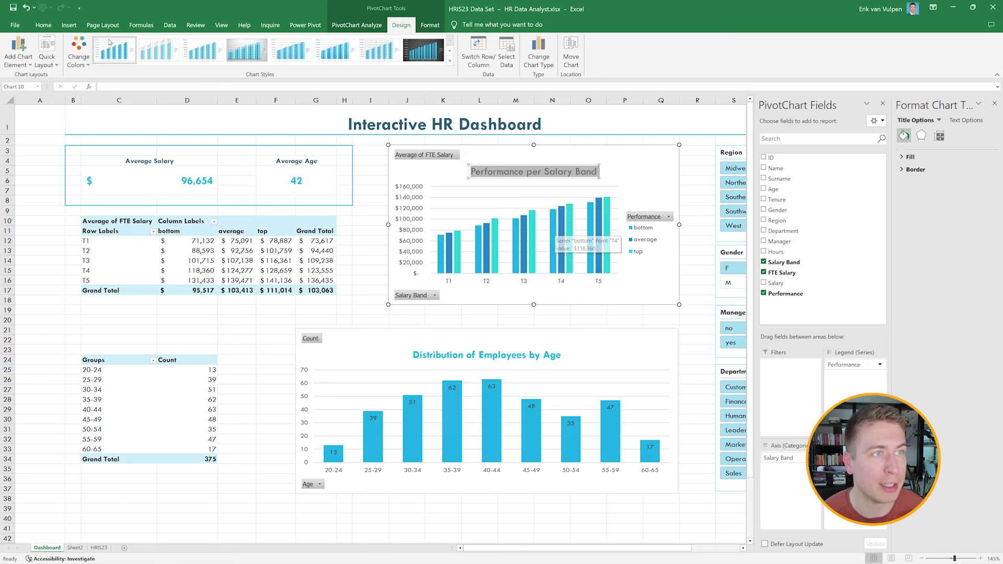
{"action": "left_click", "coordinate": [44, 26]}
{"action": "left_click", "coordinate": [88, 58]}
{"action": "left_click", "coordinate": [995, 103]}
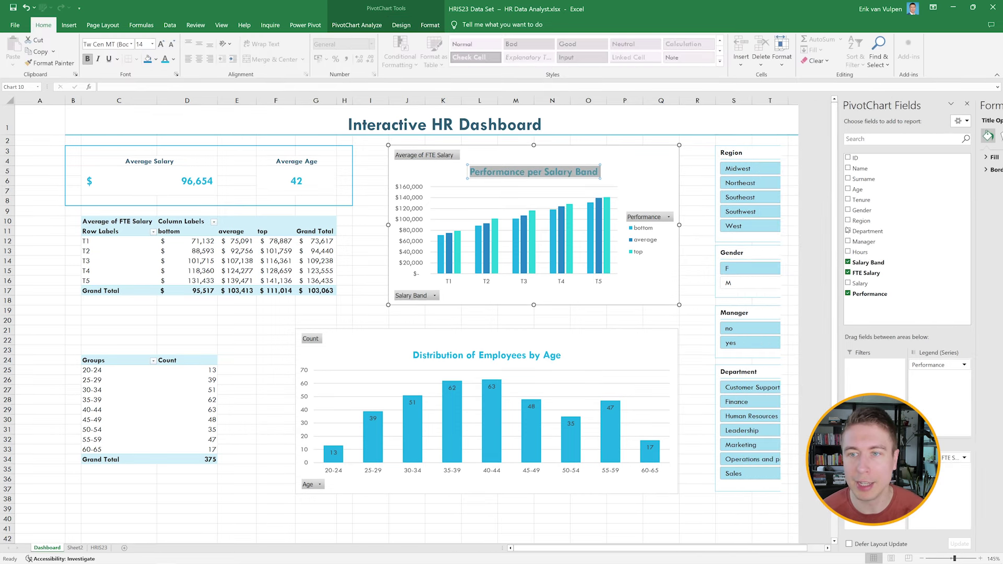
Hide the Dashboard sheet's gridlines and clear the filter of the Gender slicer
{"action": "left_click", "coordinate": [847, 171]}
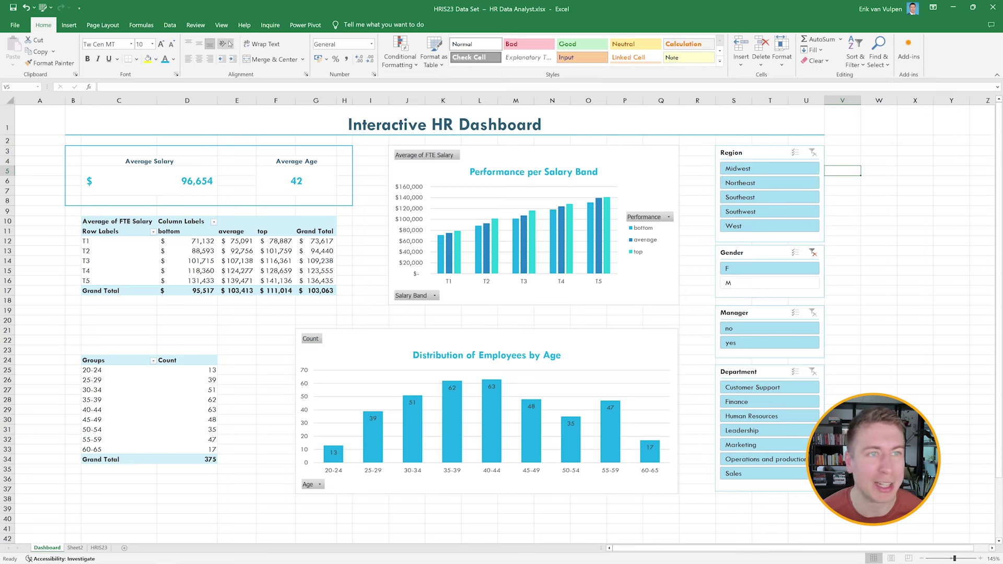
{"action": "left_click", "coordinate": [222, 27]}
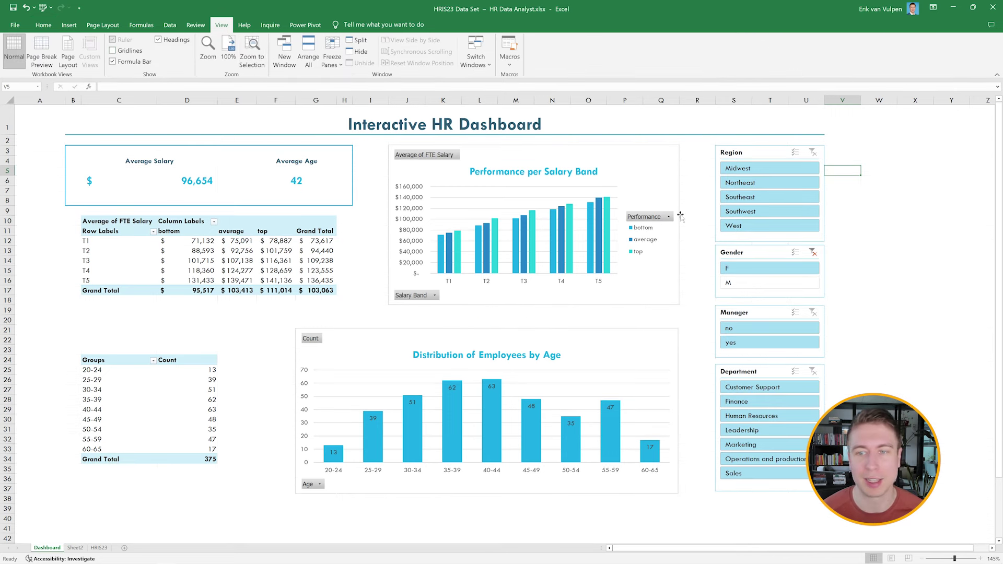
{"action": "left_click", "coordinate": [813, 254]}
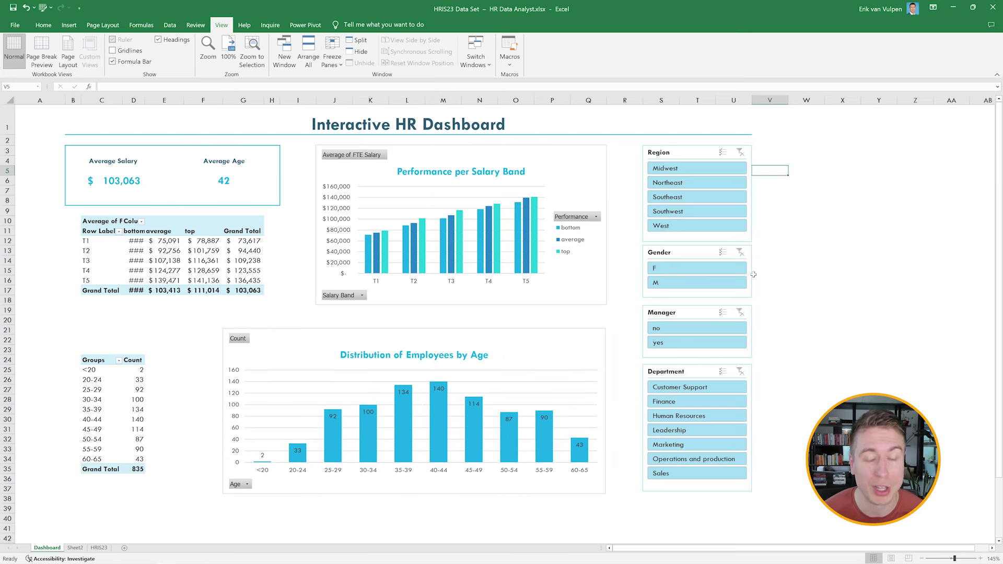
Filter by the Northeast, Southeast, Southwest and West regions in turn, check the salary pivot table's response, and clear the Region filter
{"action": "left_click", "coordinate": [690, 184]}
{"action": "left_click", "coordinate": [689, 197]}
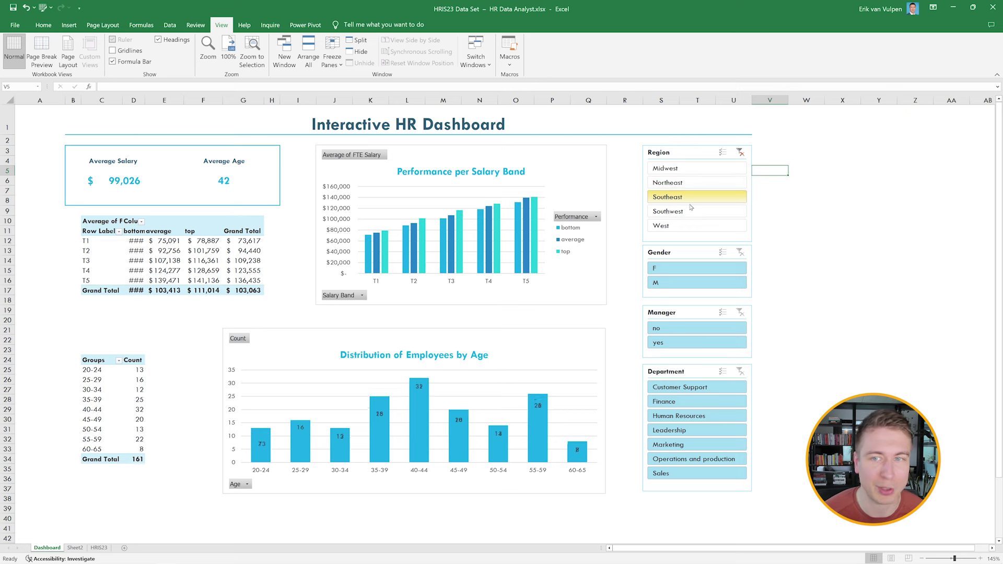
{"action": "left_click", "coordinate": [691, 211]}
{"action": "left_click", "coordinate": [696, 225]}
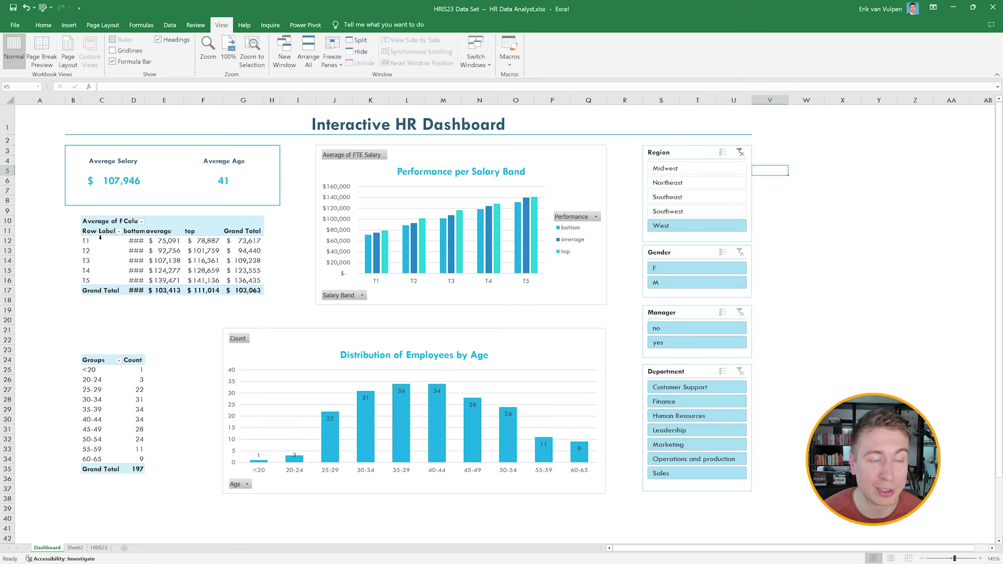
{"action": "left_click_drag", "start_coordinate": [97, 241], "coordinate": [260, 283]}
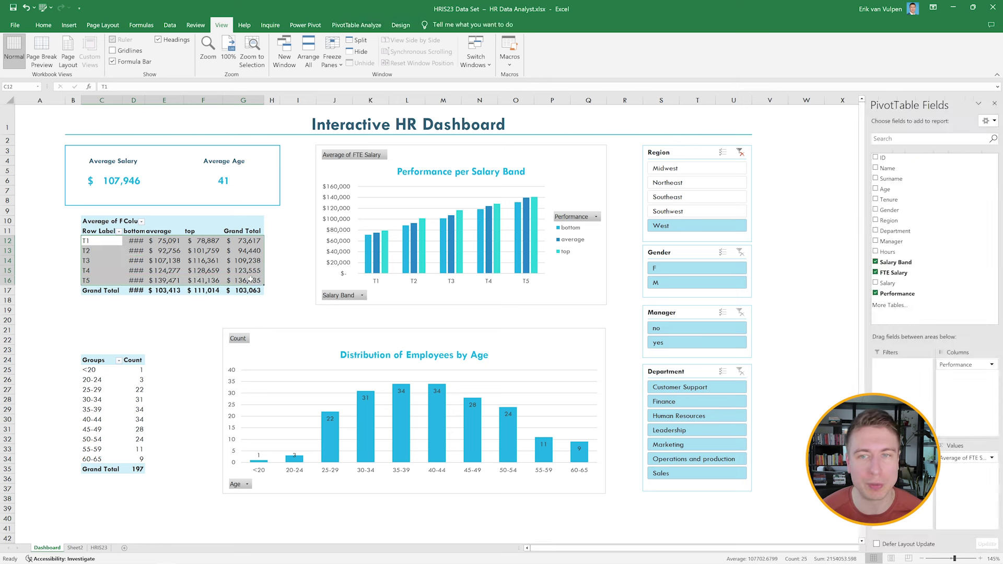
{"action": "left_click", "coordinate": [694, 153]}
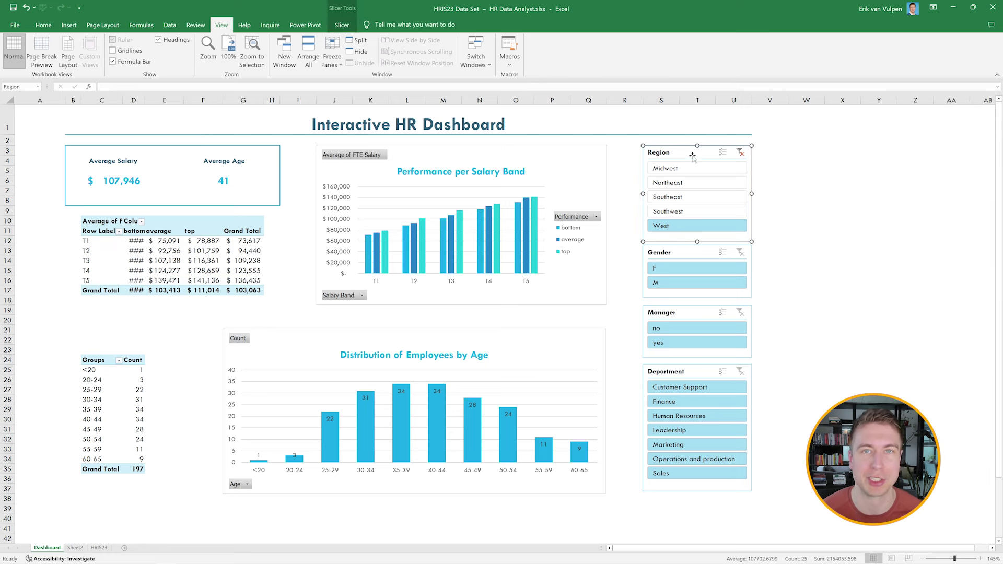
{"action": "left_click", "coordinate": [741, 152]}
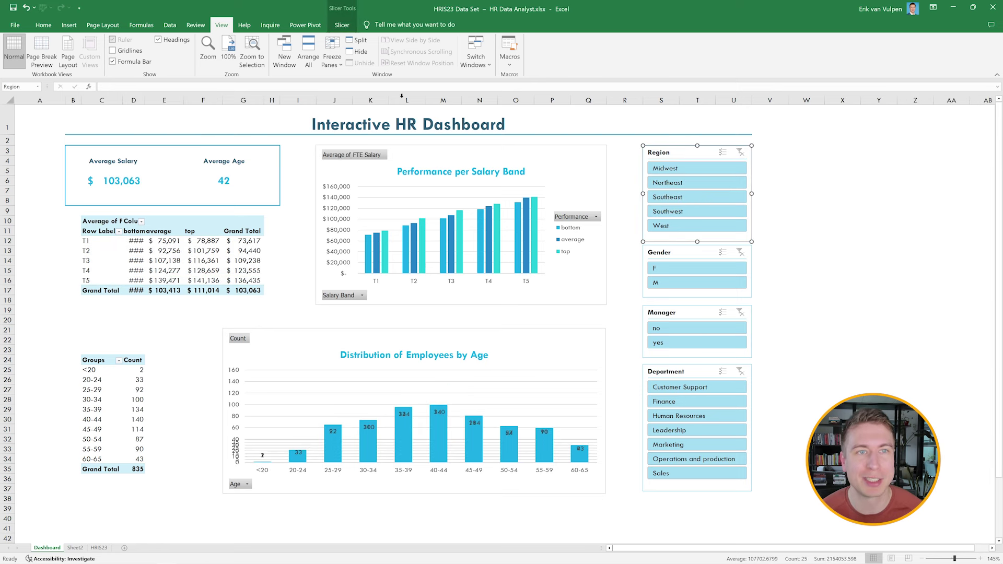
Connect the Region slicer to the salary pivot table, PivotTable5
{"action": "left_click", "coordinate": [341, 25]}
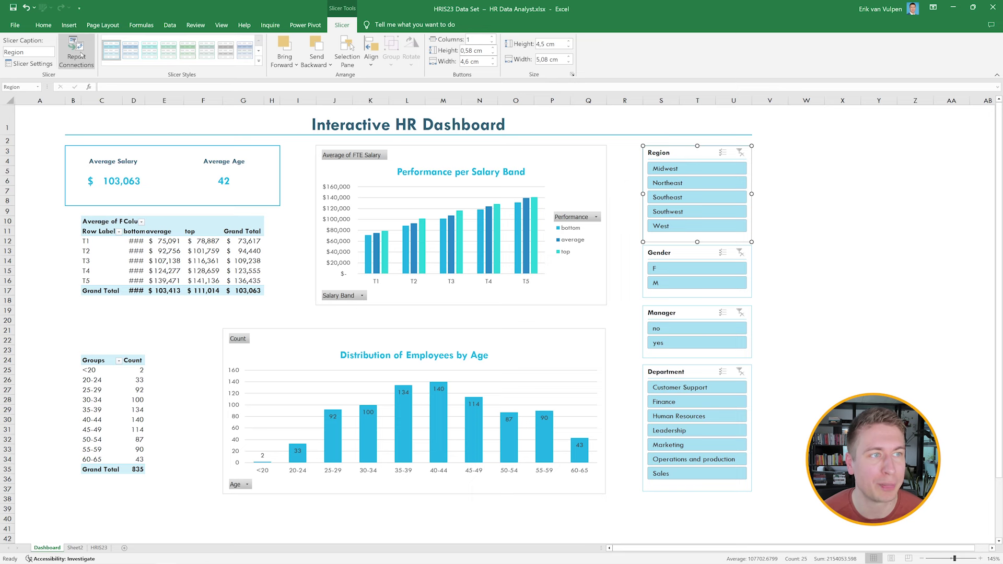
{"action": "left_click", "coordinate": [76, 52]}
{"action": "left_click", "coordinate": [476, 355]}
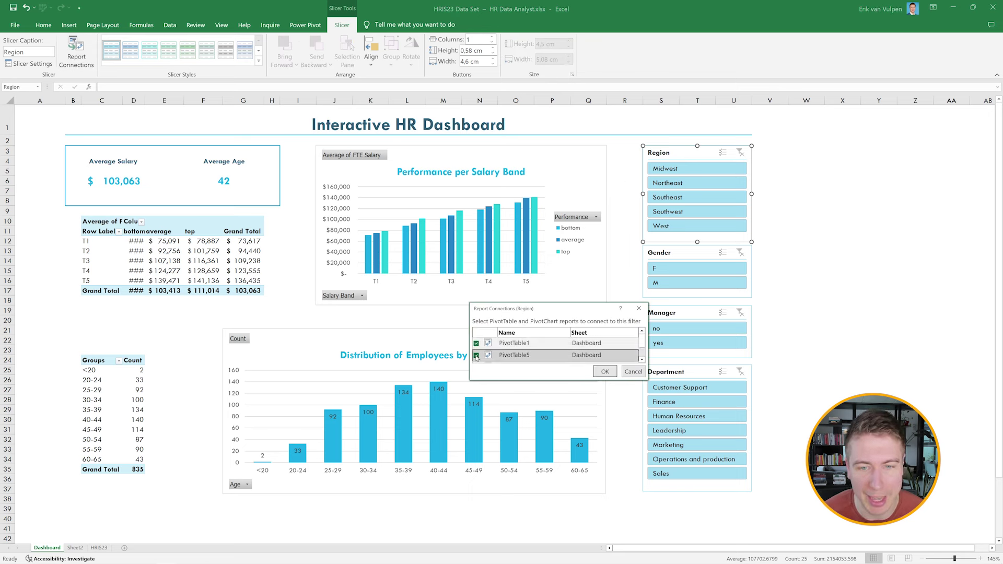
{"action": "left_click", "coordinate": [604, 372]}
Connect the Gender slicer to PivotTable5 and enlarge the report connections dialog
{"action": "left_click", "coordinate": [681, 250]}
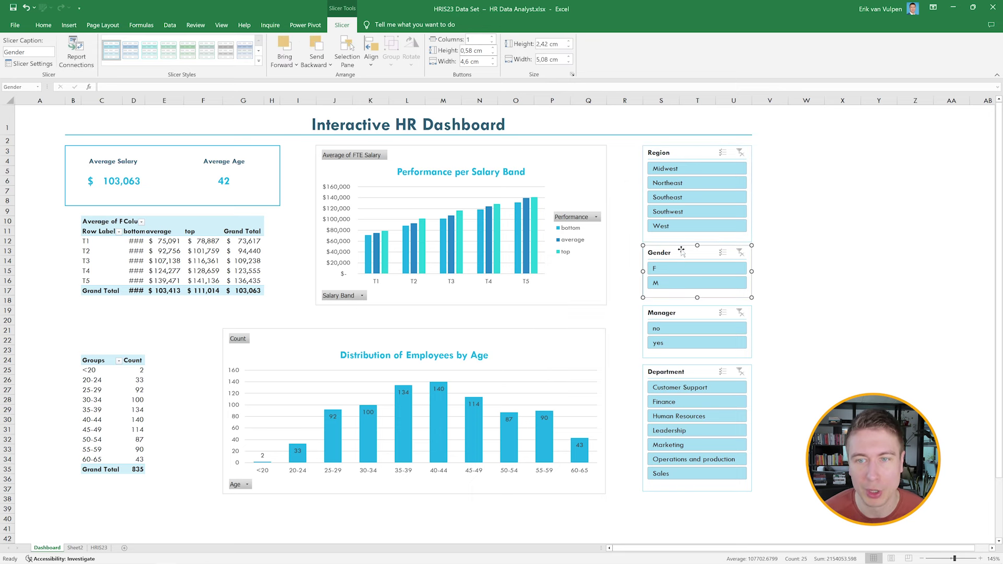
{"action": "left_click", "coordinate": [77, 52]}
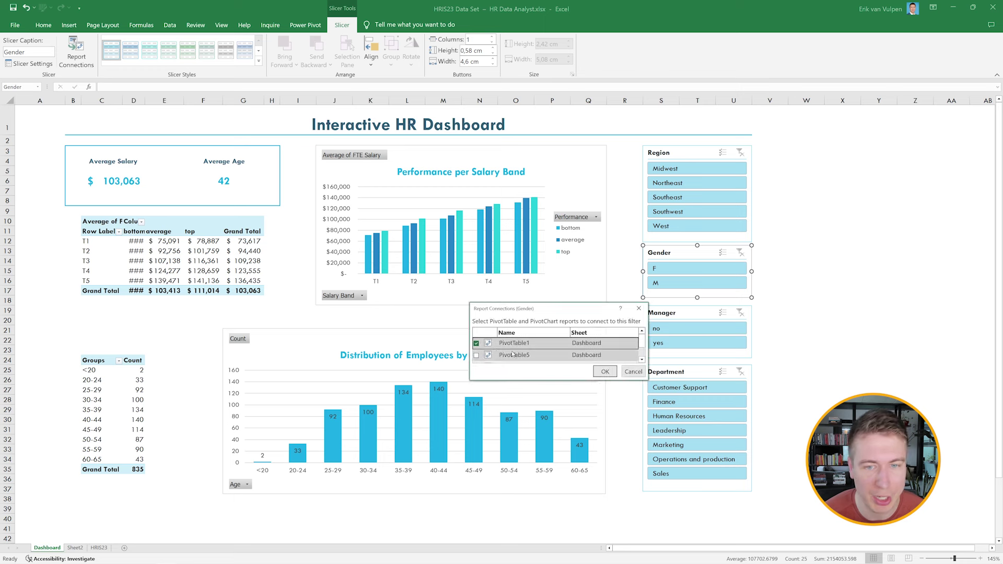
{"action": "left_click", "coordinate": [476, 355]}
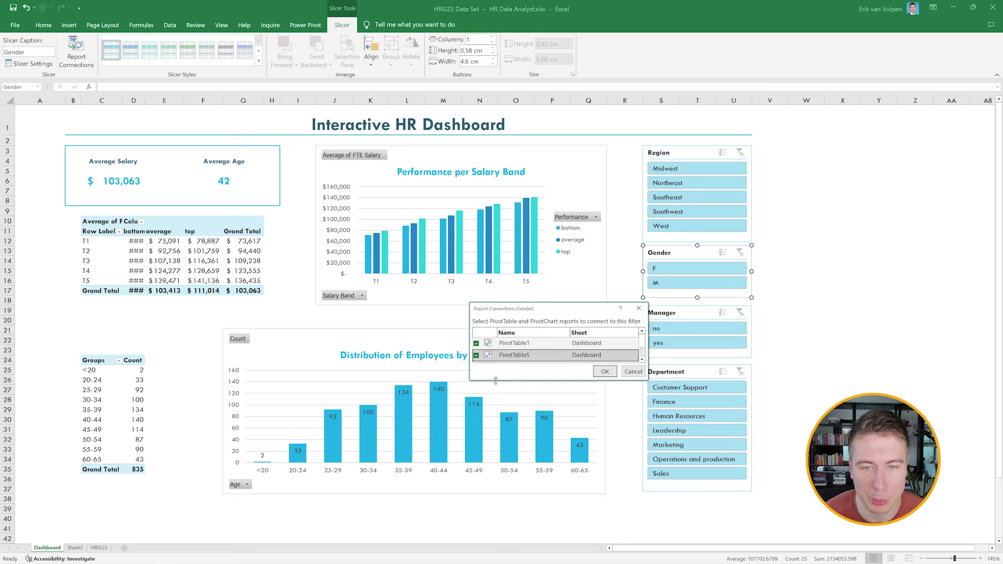
{"action": "left_click_drag", "start_coordinate": [495, 381], "coordinate": [496, 456]}
{"action": "left_click", "coordinate": [605, 447]}
Connect the Manager slicer to PivotTable5 as well
{"action": "left_click", "coordinate": [680, 312]}
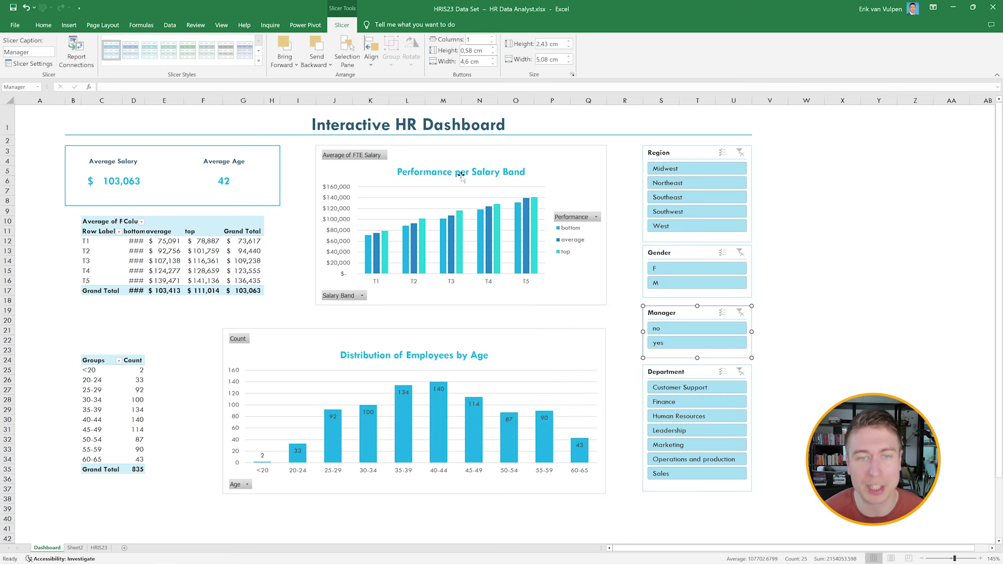
{"action": "left_click", "coordinate": [76, 52]}
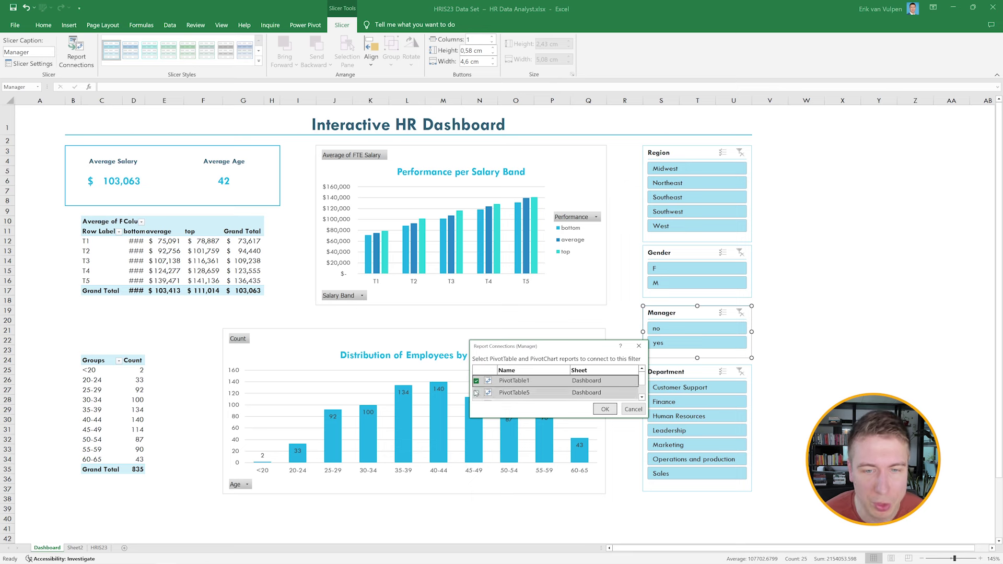
{"action": "left_click", "coordinate": [476, 393]}
{"action": "left_click", "coordinate": [605, 409]}
Add PivotTable5 to the report connections of the Department slicer and deselect the slicer
{"action": "left_click", "coordinate": [700, 372]}
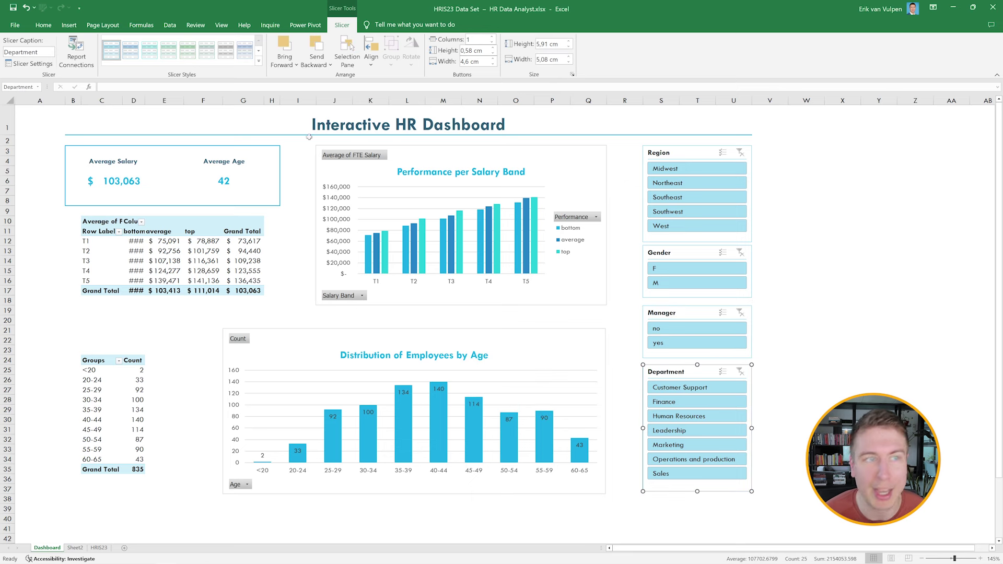
{"action": "left_click", "coordinate": [76, 53]}
{"action": "left_click", "coordinate": [476, 393]}
{"action": "left_click", "coordinate": [605, 409]}
{"action": "left_click", "coordinate": [806, 330]}
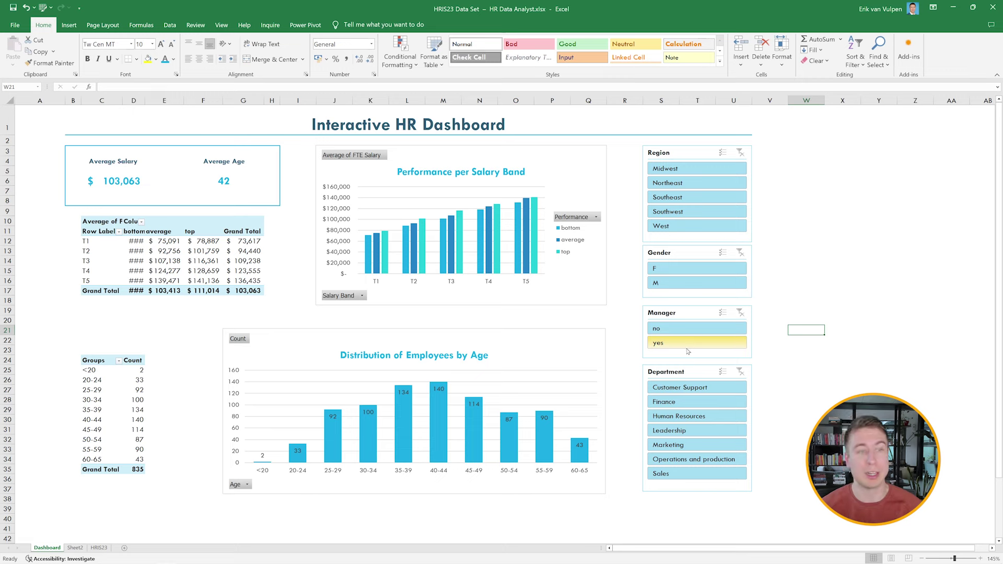
Filter the dashboard to managers only, review the tables and charts, and clear the Manager filter
{"action": "left_click", "coordinate": [687, 348]}
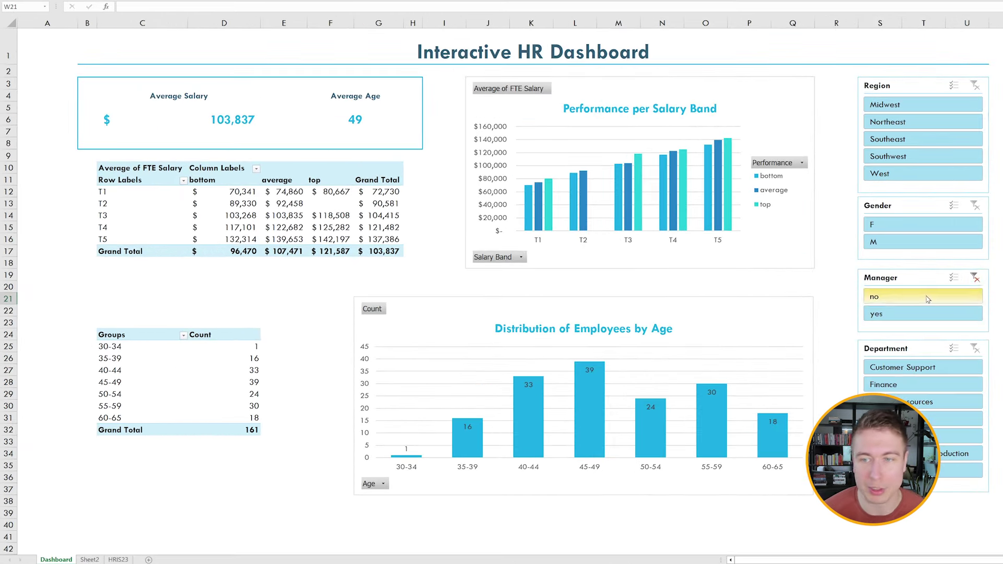
{"action": "left_click", "coordinate": [976, 277]}
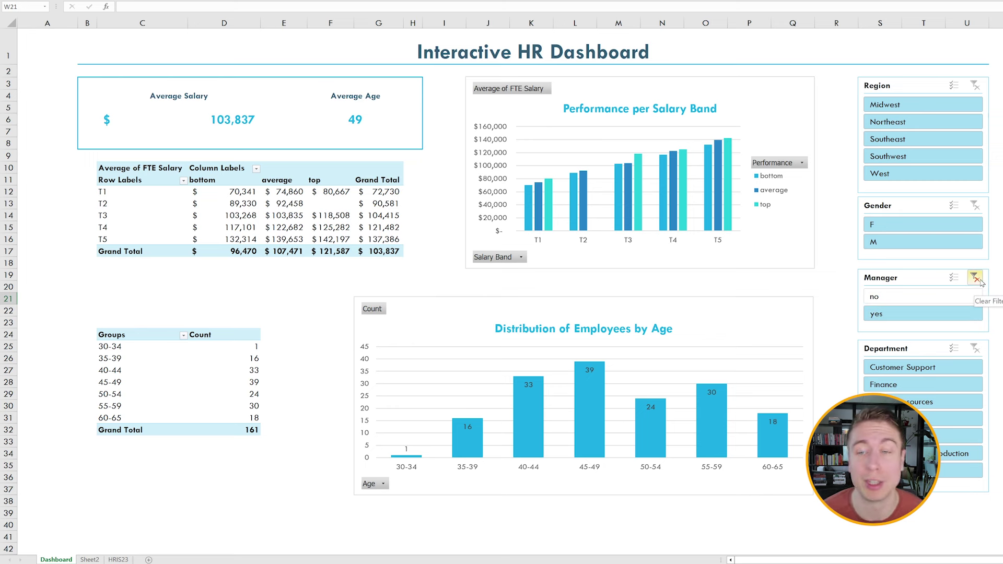
{"action": "left_click", "coordinate": [976, 279]}
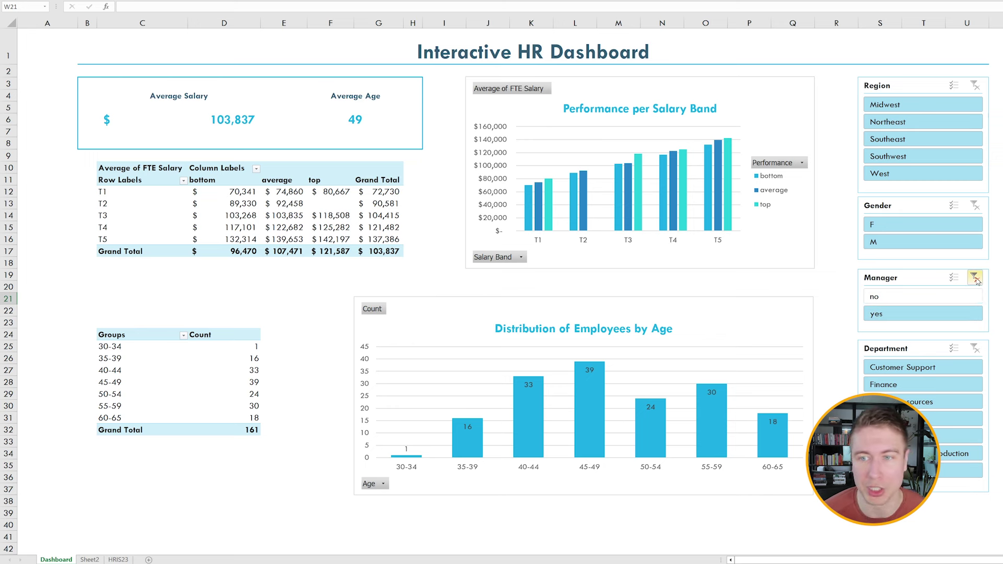
Filter the dashboard to gender F and compare average salaries across the performance groups within each salary band
{"action": "left_click", "coordinate": [888, 224]}
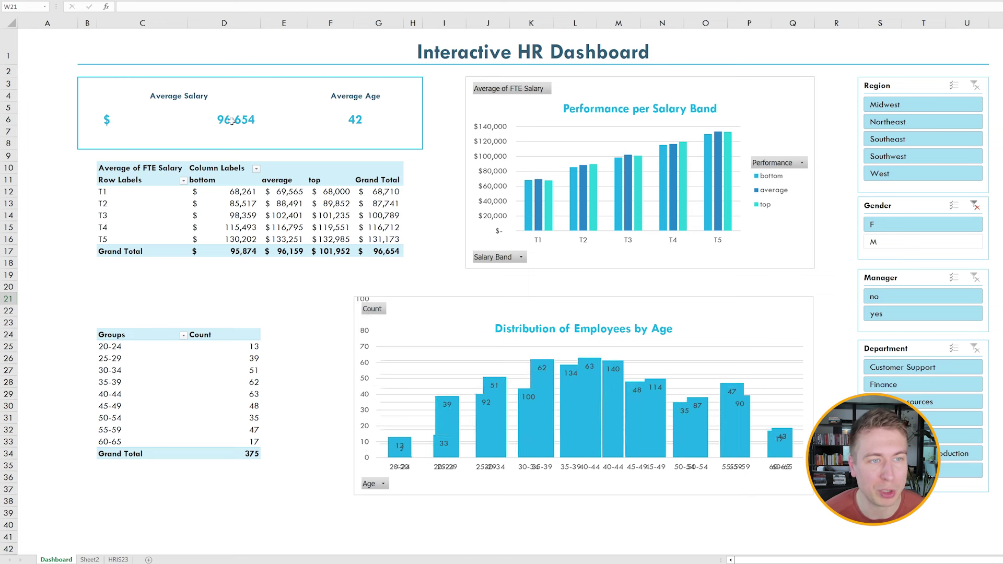
{"action": "left_click_drag", "start_coordinate": [136, 191], "coordinate": [355, 230]}
{"action": "left_click", "coordinate": [250, 208]}
{"action": "left_click_drag", "start_coordinate": [246, 227], "coordinate": [339, 223]}
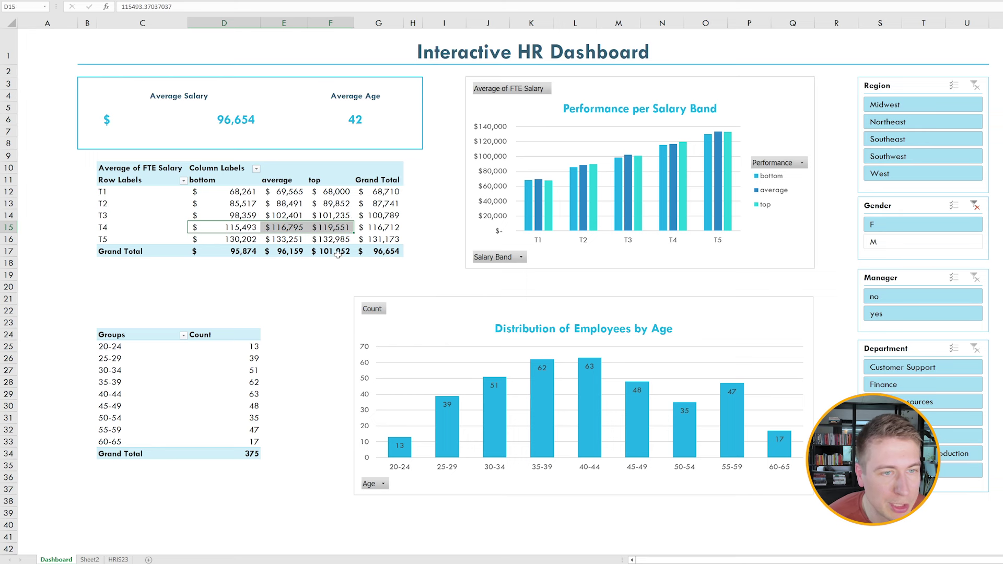
Check the T5 salaries for gender F, compare performance pay with the dashboard filtered to M, and clear the Gender filter
{"action": "left_click_drag", "start_coordinate": [233, 241], "coordinate": [344, 241]}
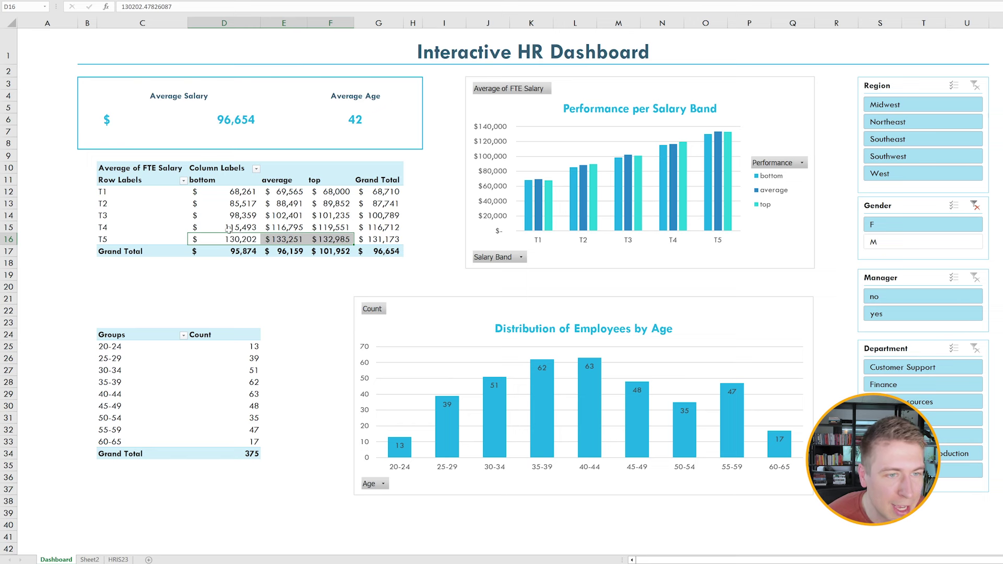
{"action": "left_click", "coordinate": [880, 243]}
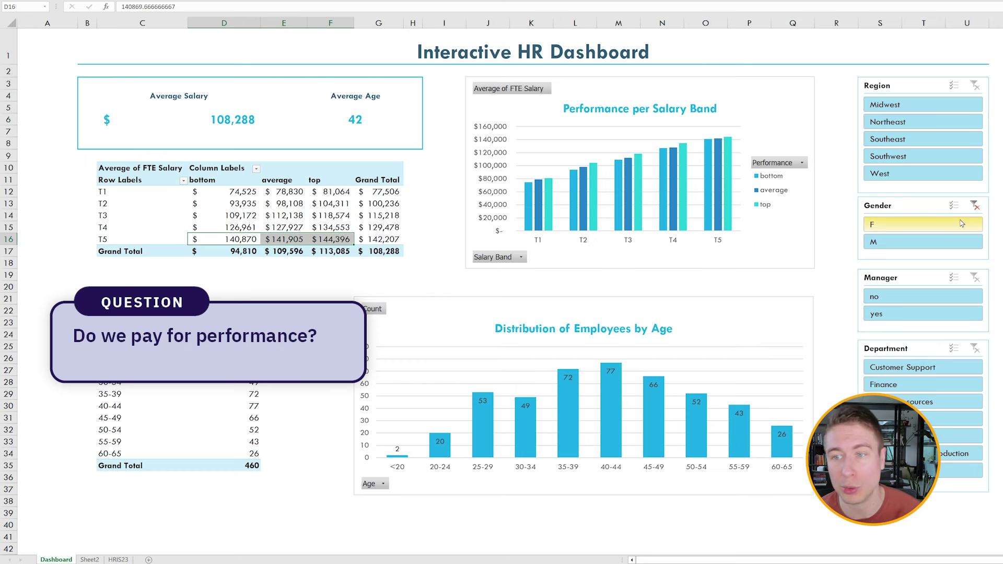
{"action": "left_click", "coordinate": [976, 206]}
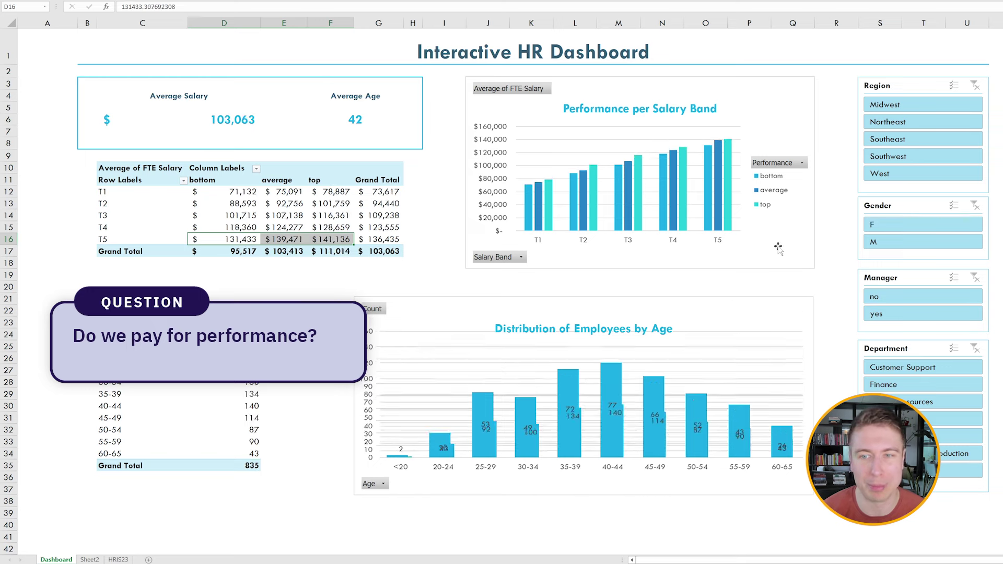
Narrow columns C through G to one equal width and deselect them
{"action": "left_click", "coordinate": [152, 23]}
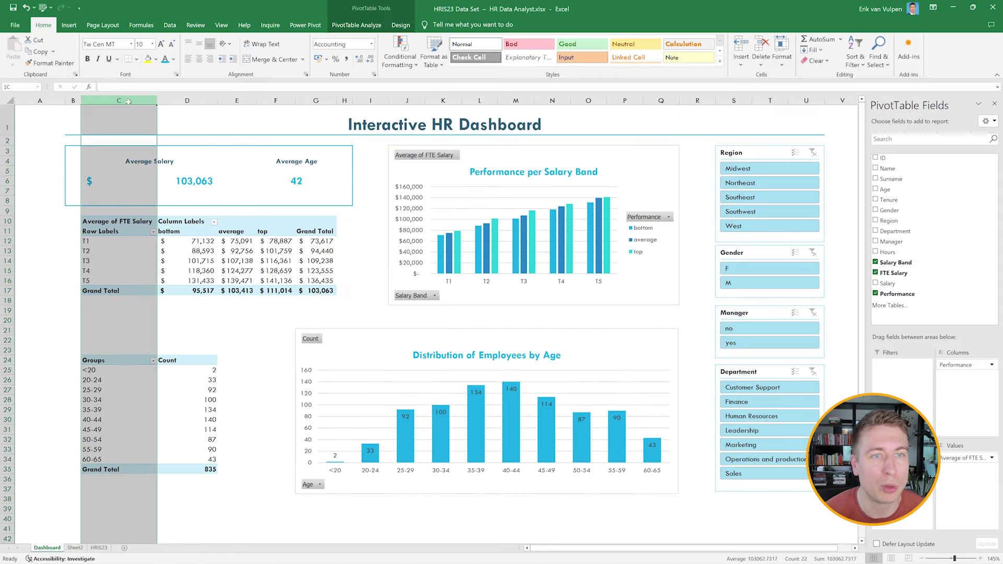
{"action": "left_click_drag", "start_coordinate": [128, 102], "coordinate": [315, 101]}
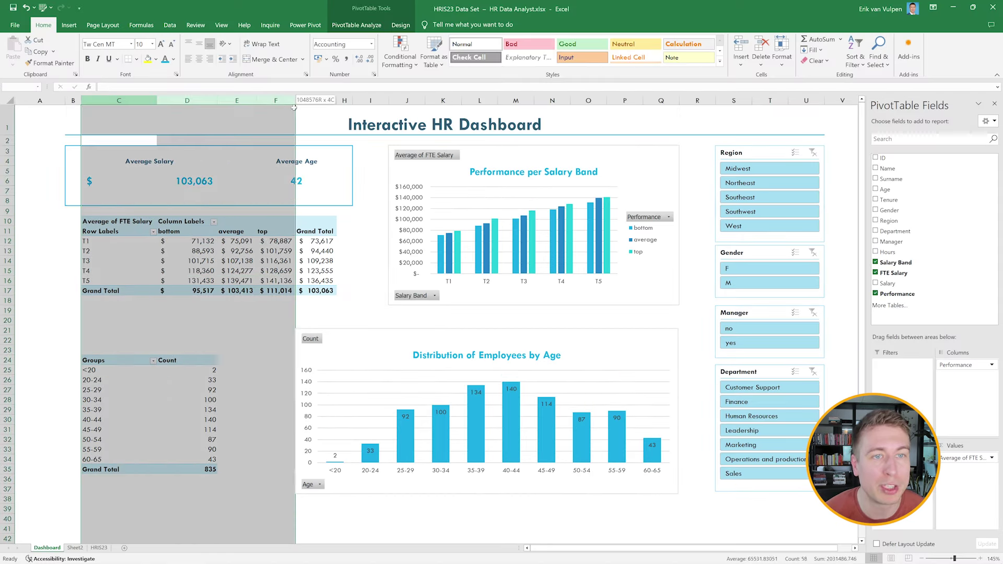
{"action": "mouse_move", "coordinate": [131, 102]}
{"action": "left_mouse_down"}
{"action": "mouse_move", "coordinate": [116, 102]}
{"action": "mouse_move", "coordinate": [128, 103]}
{"action": "left_mouse_up"}
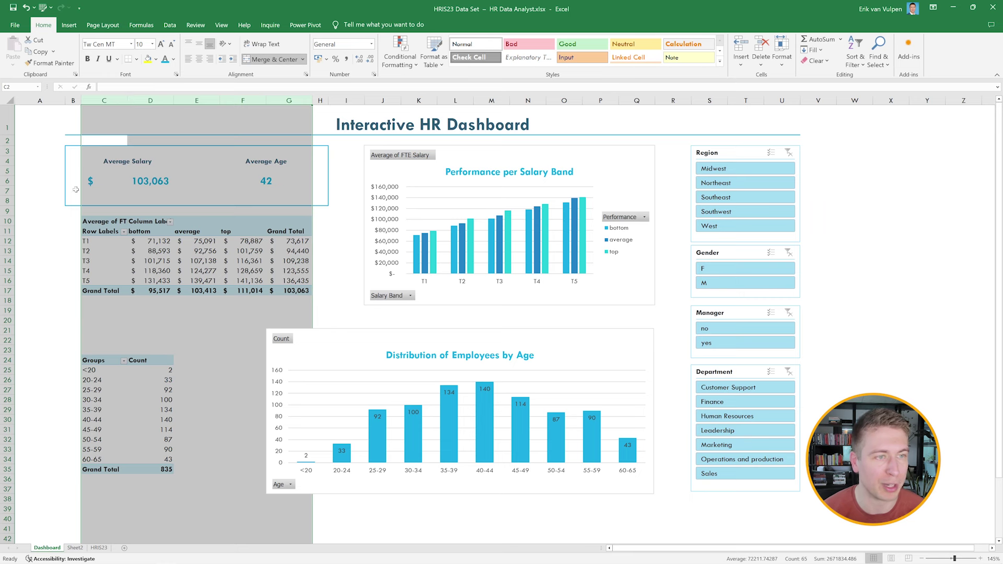
{"action": "left_click", "coordinate": [45, 197]}
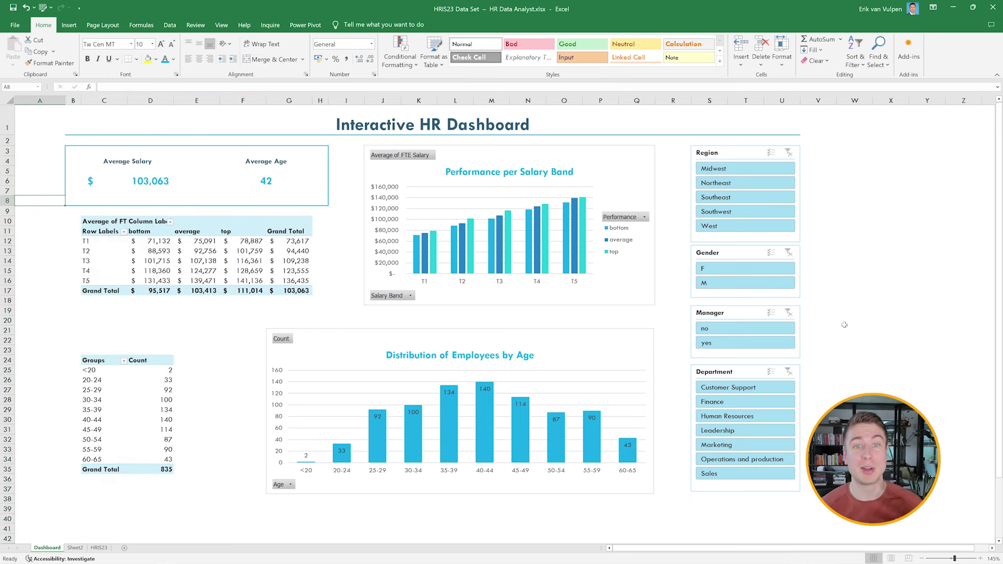